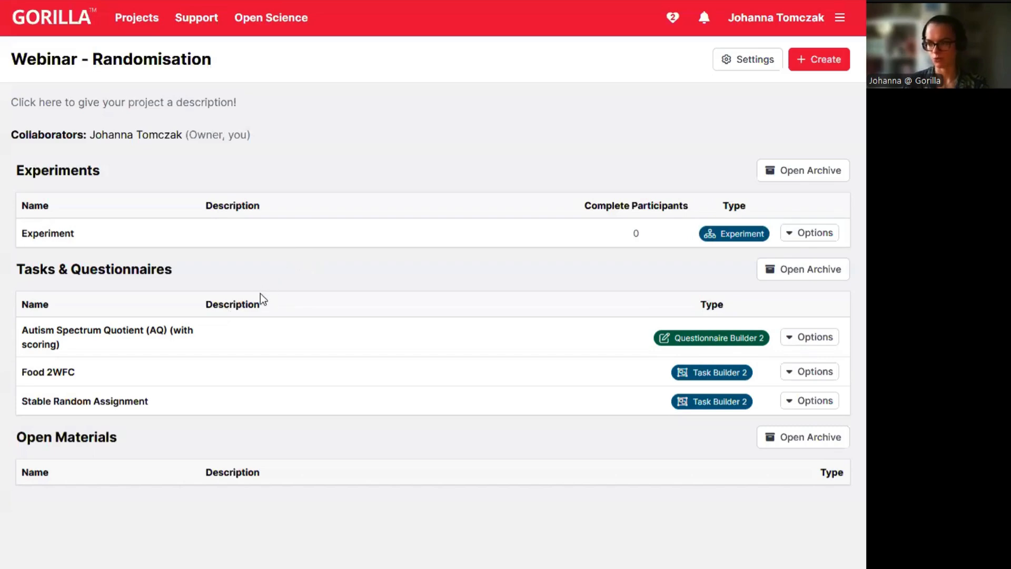
# Open the Autism Spectrum Quotient (AQ) (with scoring) questionnaire from the project's Tasks & Questionnaires list.
pyautogui.click(102, 332)
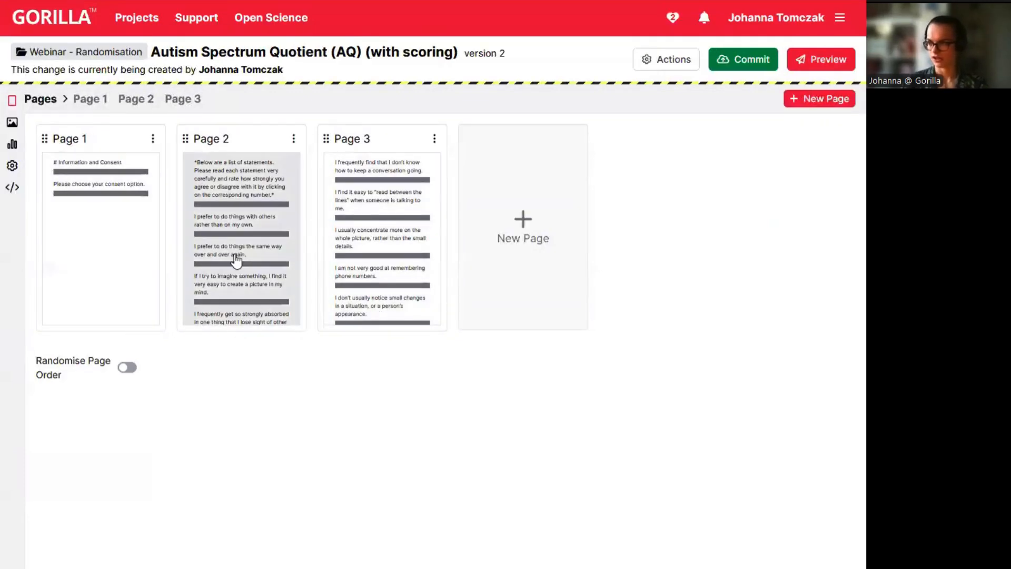
# Review the Information and Consent page, then scroll through Page 2's AQ statements.
pyautogui.click(125, 257)
pyautogui.scroll(-3, 396, 421)
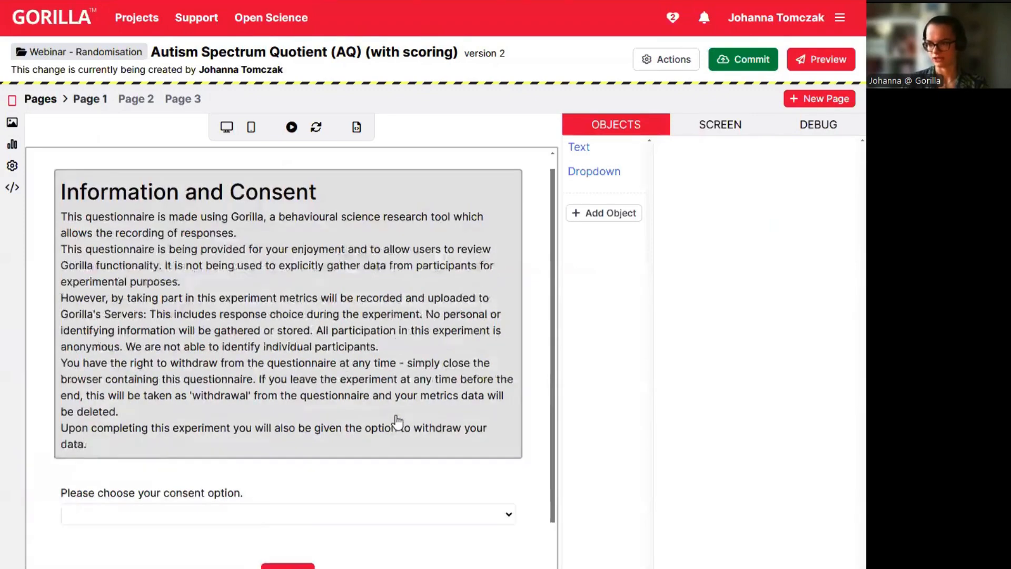
pyautogui.scroll(3, 396, 415)
pyautogui.click(141, 102)
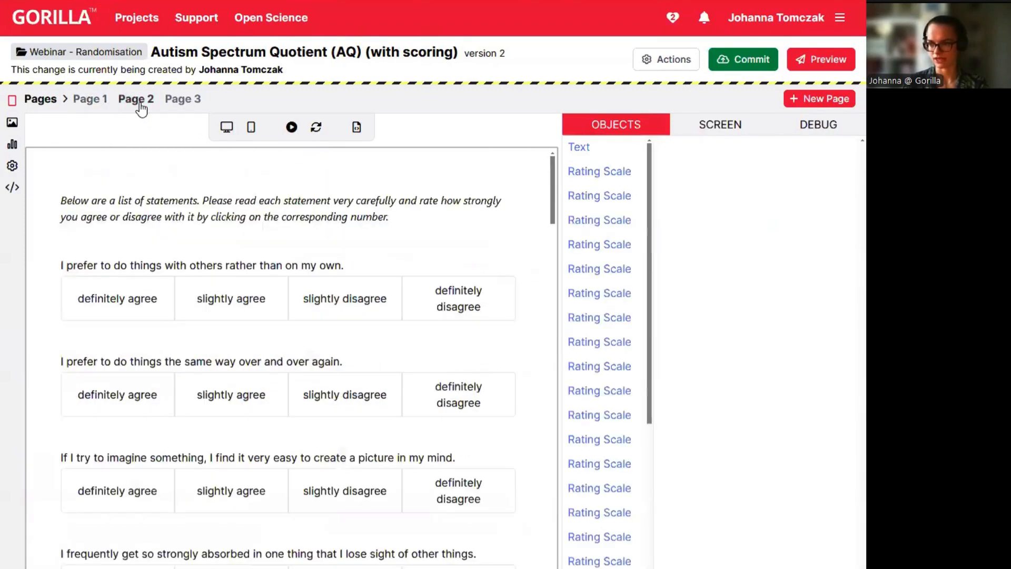
pyautogui.scroll(-2, 400, 322)
pyautogui.scroll(-15, 400, 322)
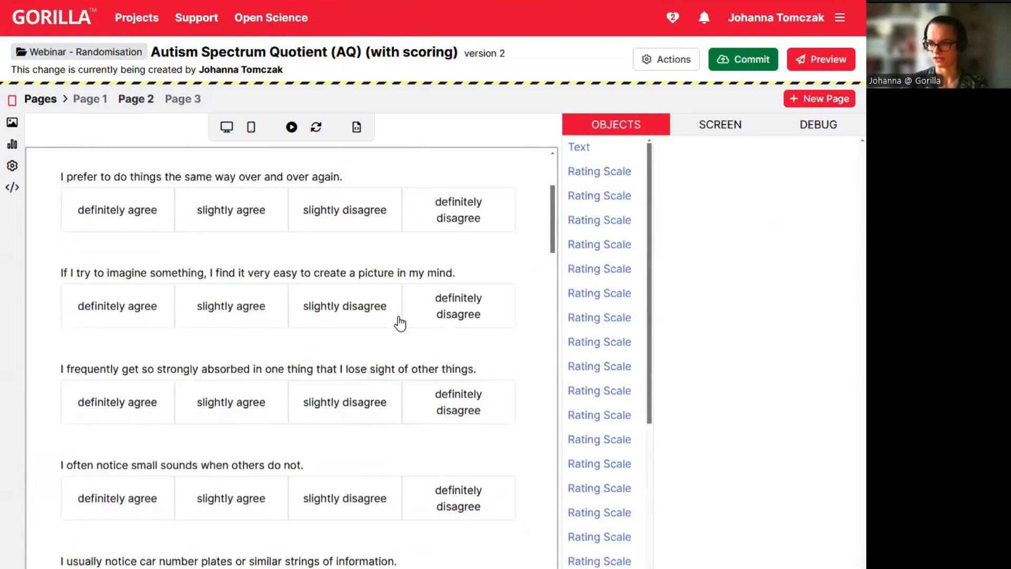
pyautogui.scroll(-15, 399, 318)
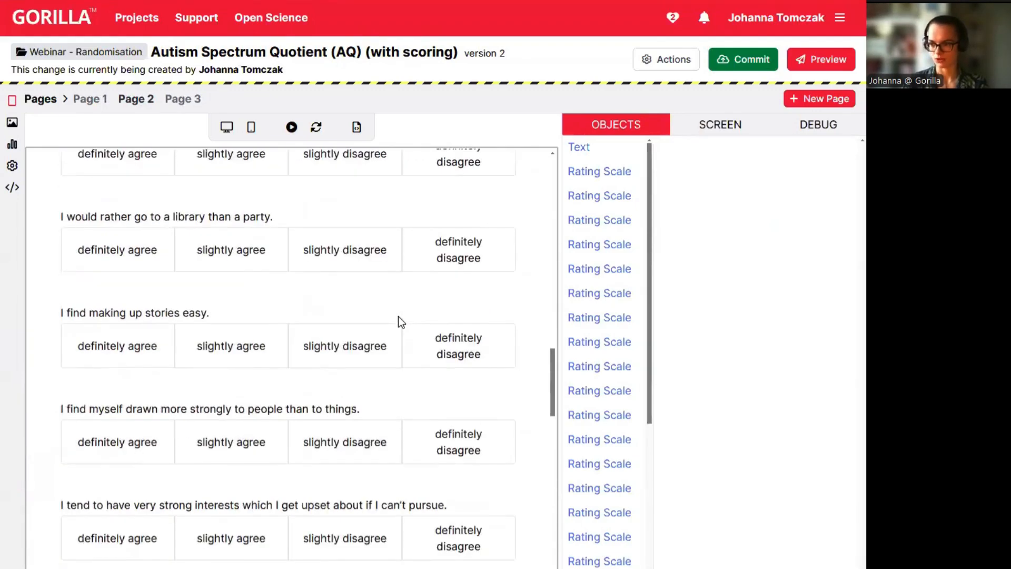
pyautogui.scroll(-2, 398, 316)
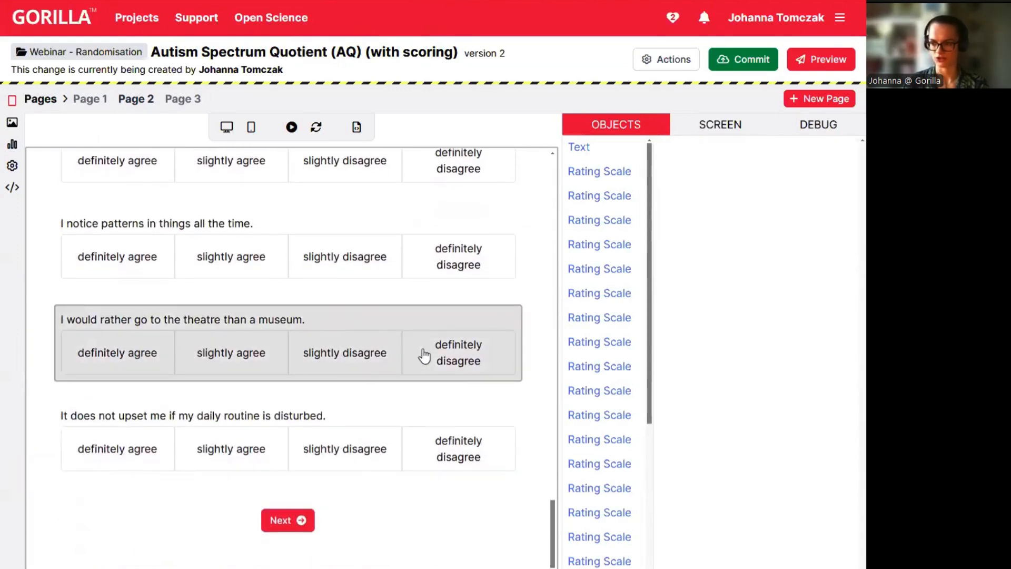
# Check Page 3's questions, then return via Page 2 to the Information and Consent page.
pyautogui.click(190, 104)
pyautogui.click(130, 105)
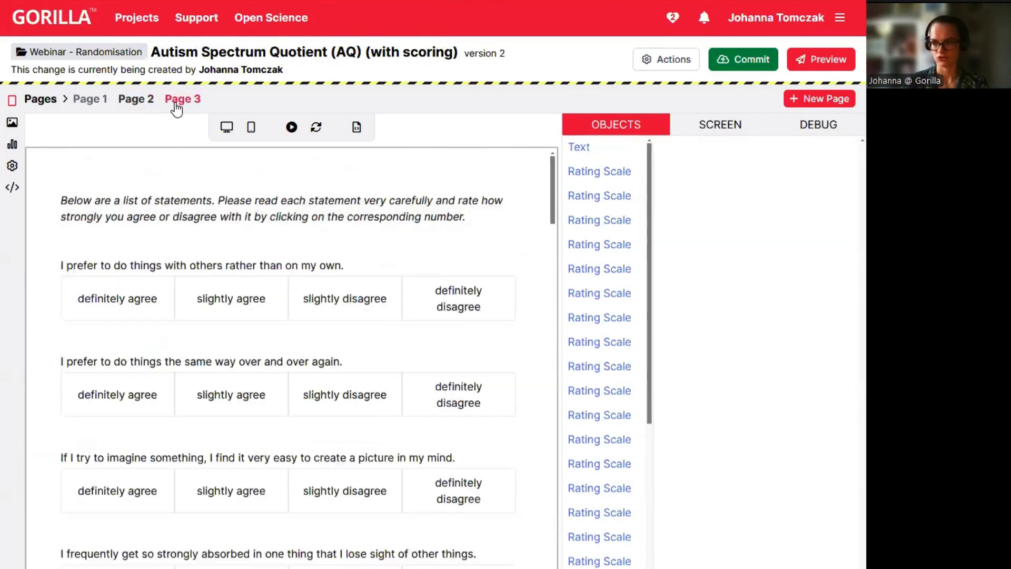
pyautogui.click(178, 103)
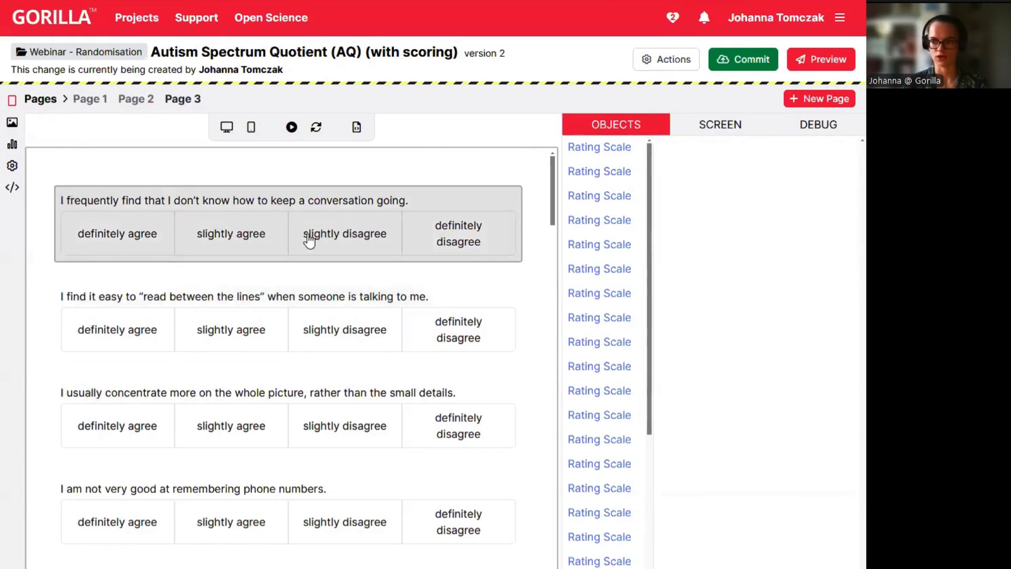
pyautogui.click(143, 101)
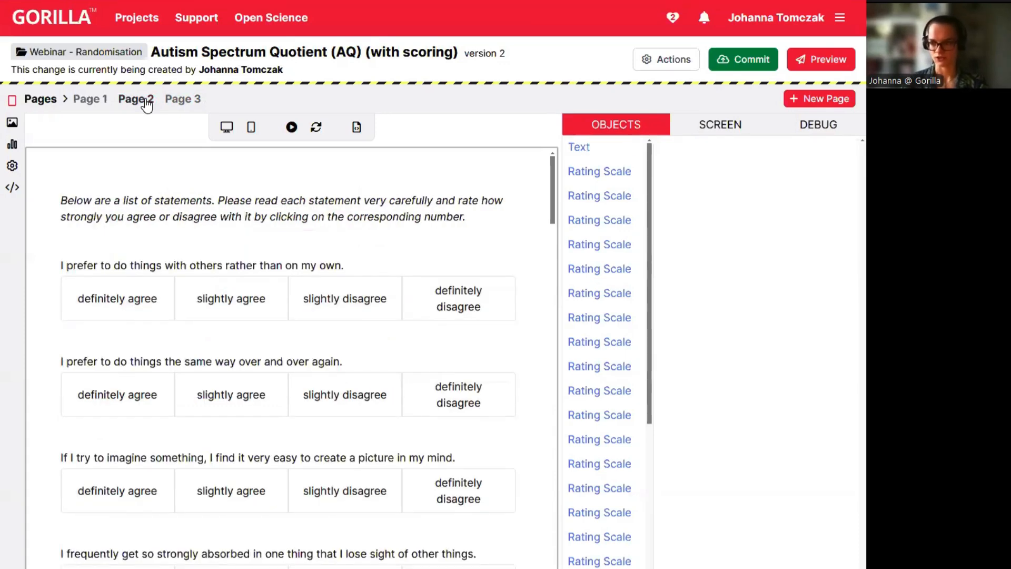
pyautogui.click(97, 109)
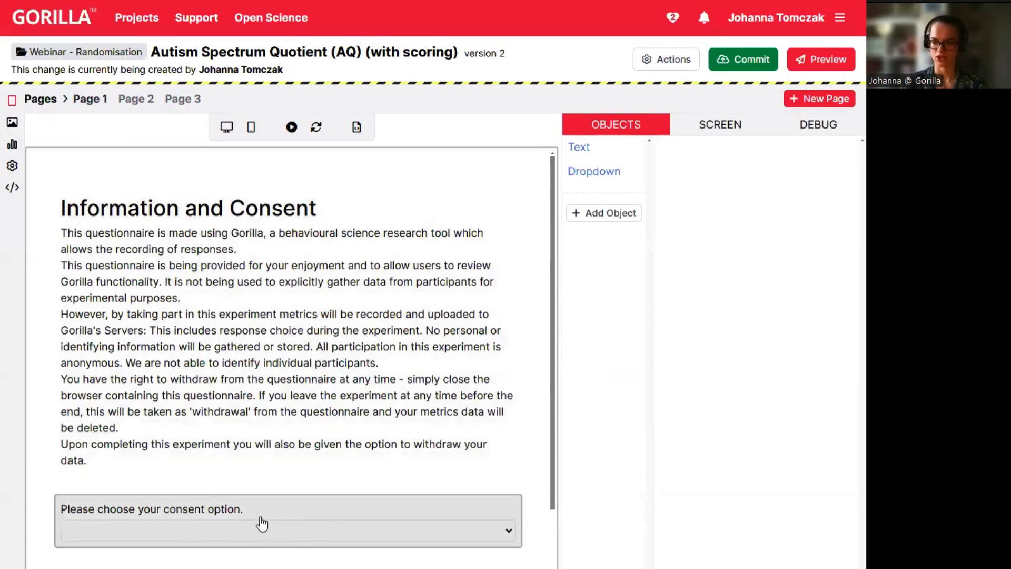
pyautogui.click(226, 531)
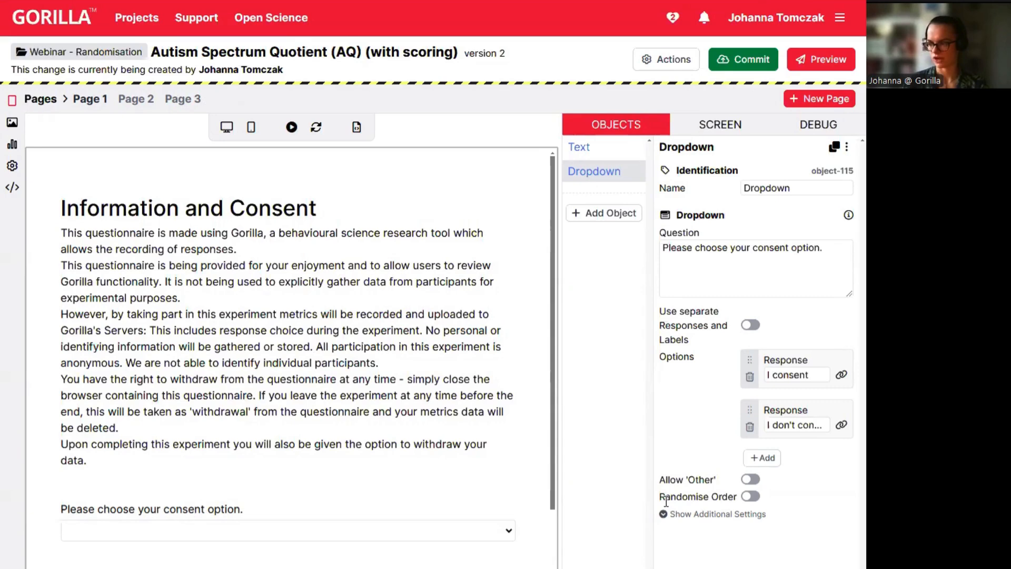
pyautogui.moveTo(658, 497); pyautogui.dragTo(747, 497)
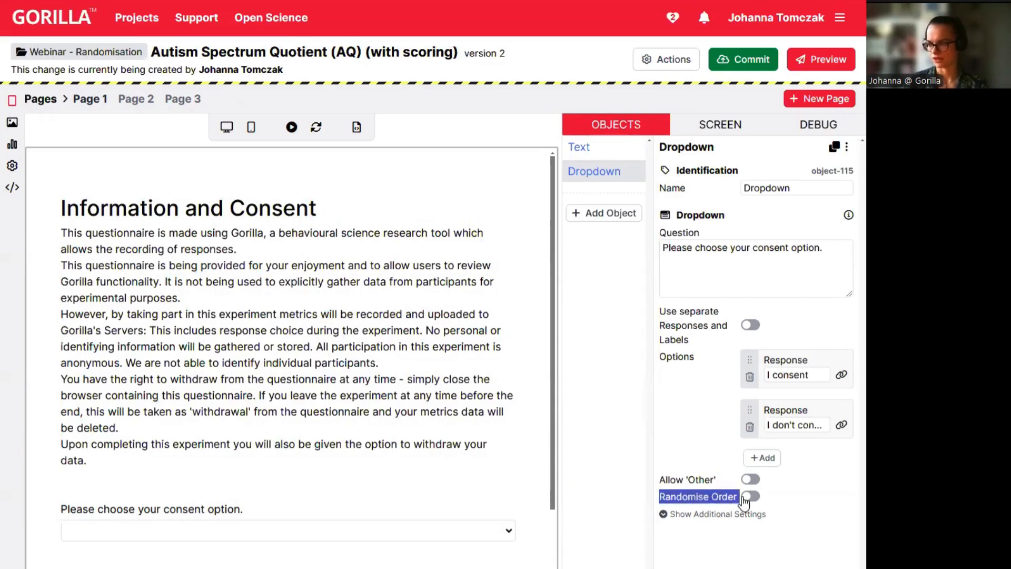
pyautogui.click(804, 496)
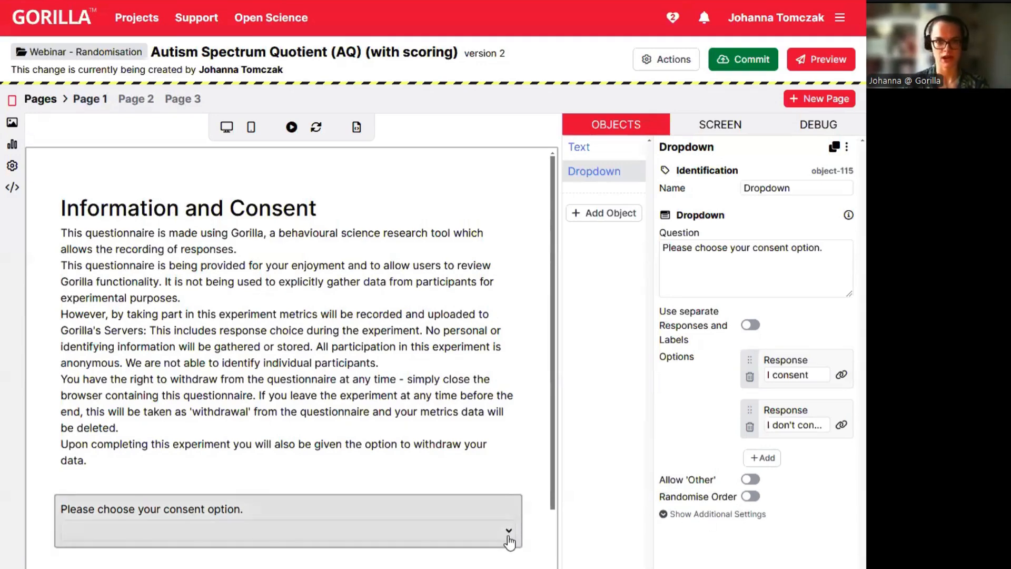
pyautogui.click(291, 127)
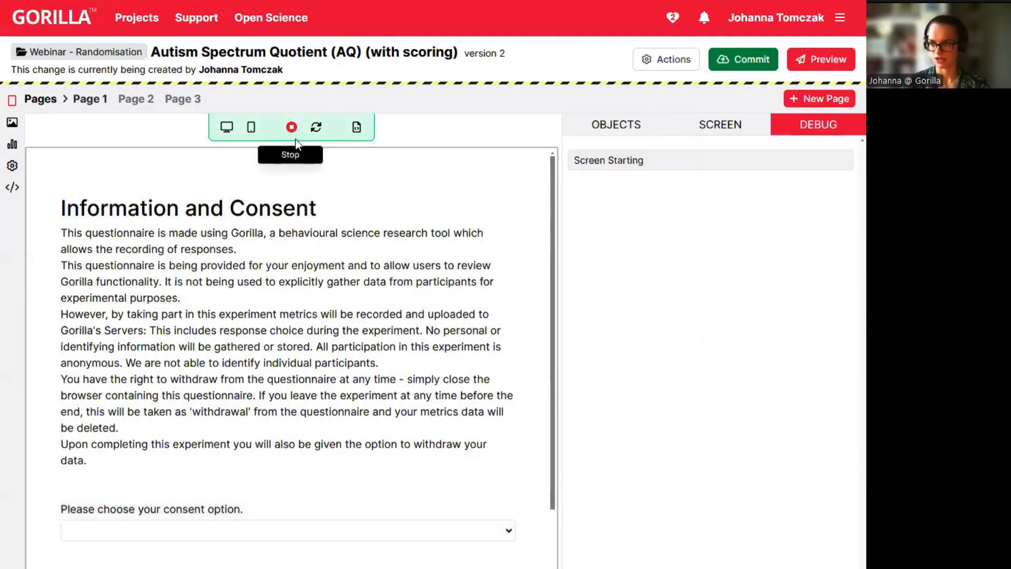
pyautogui.click(508, 532)
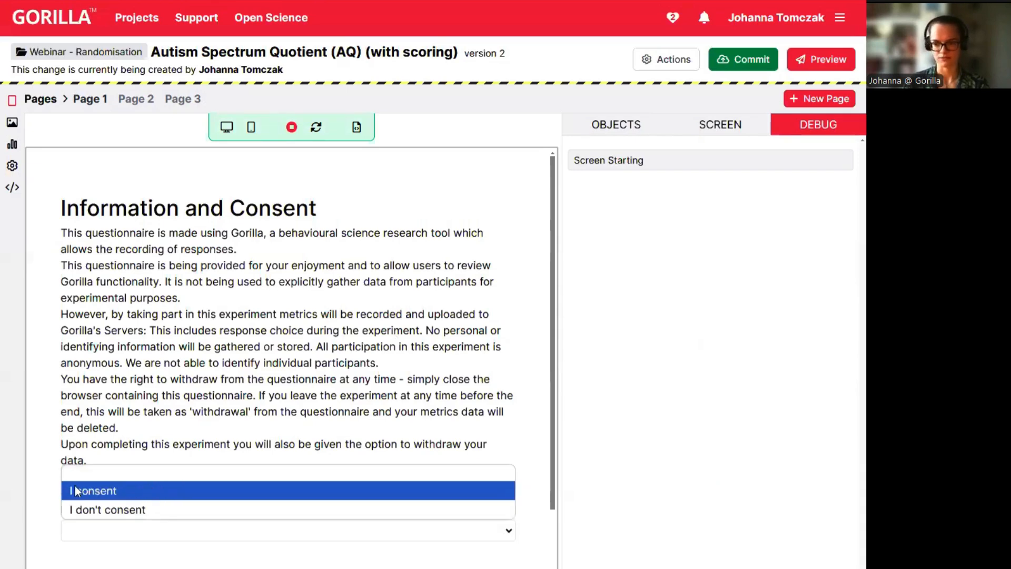
pyautogui.click(93, 492)
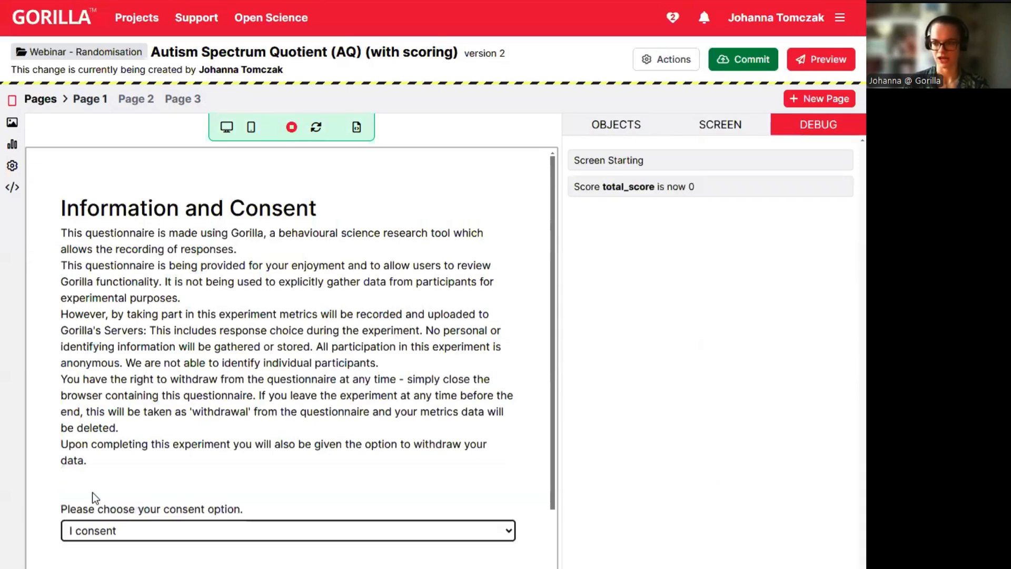
pyautogui.click(111, 528)
pyautogui.click(111, 509)
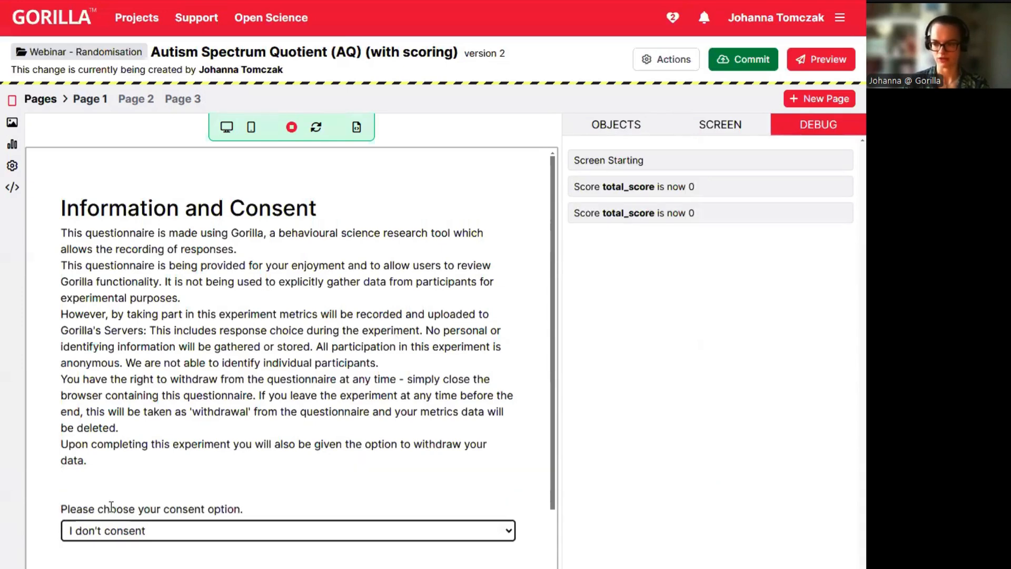
pyautogui.click(172, 530)
pyautogui.click(138, 490)
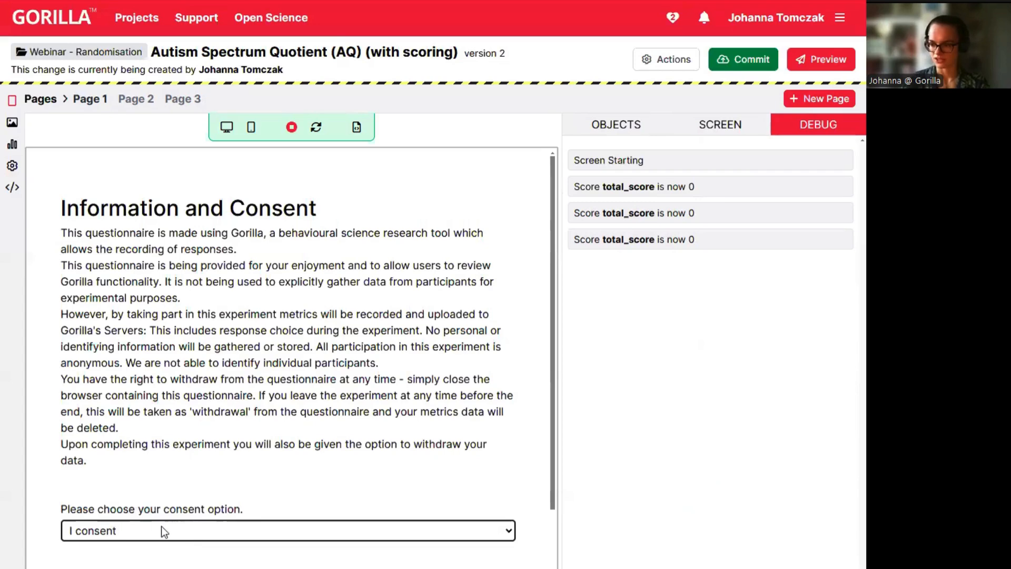
pyautogui.click(158, 530)
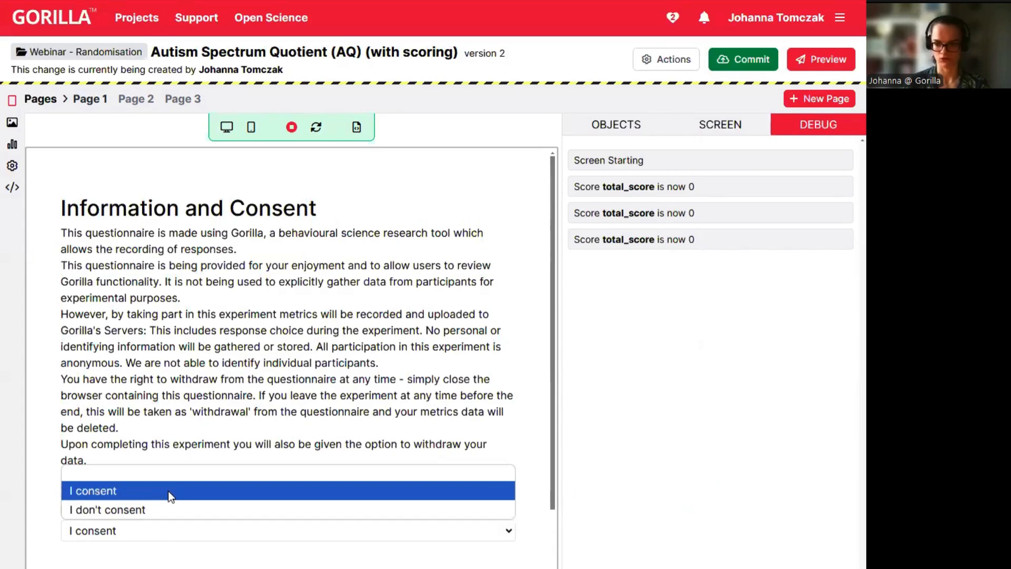
pyautogui.click(144, 529)
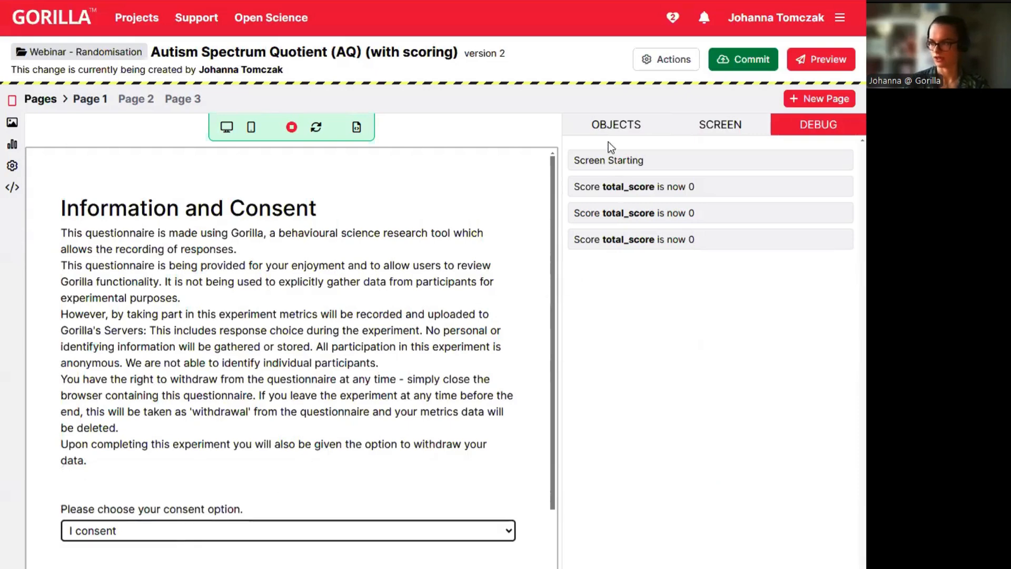
pyautogui.click(609, 129)
# Turn on Randomise Order for the consent dropdown's answer options.
pyautogui.click(599, 179)
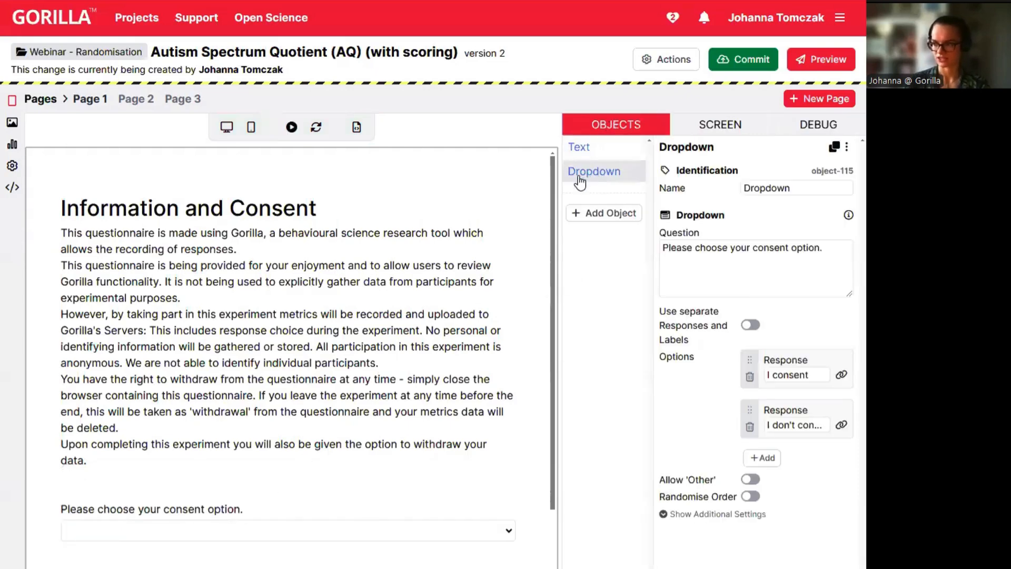
pyautogui.click(749, 496)
pyautogui.scroll(-1, 727, 504)
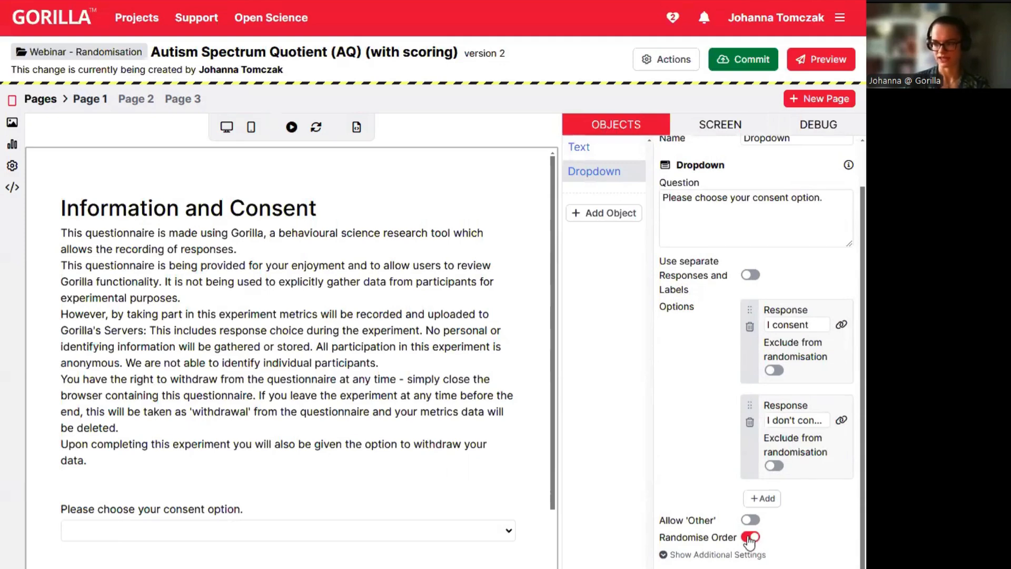
# Preview the consent page, pick "I don't consent" from the shuffled list, then go to Page 2.
pyautogui.click(298, 134)
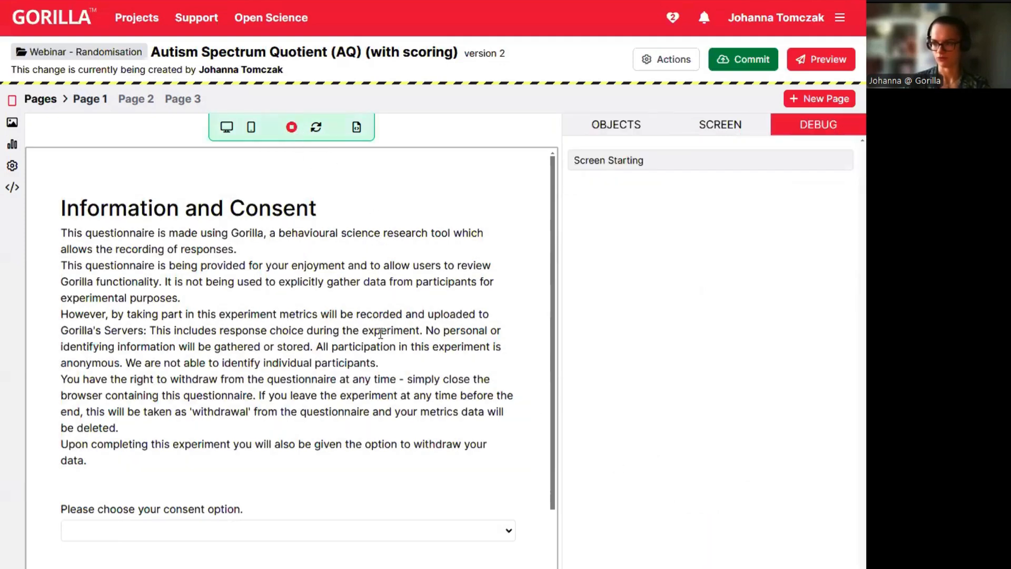
pyautogui.click(451, 530)
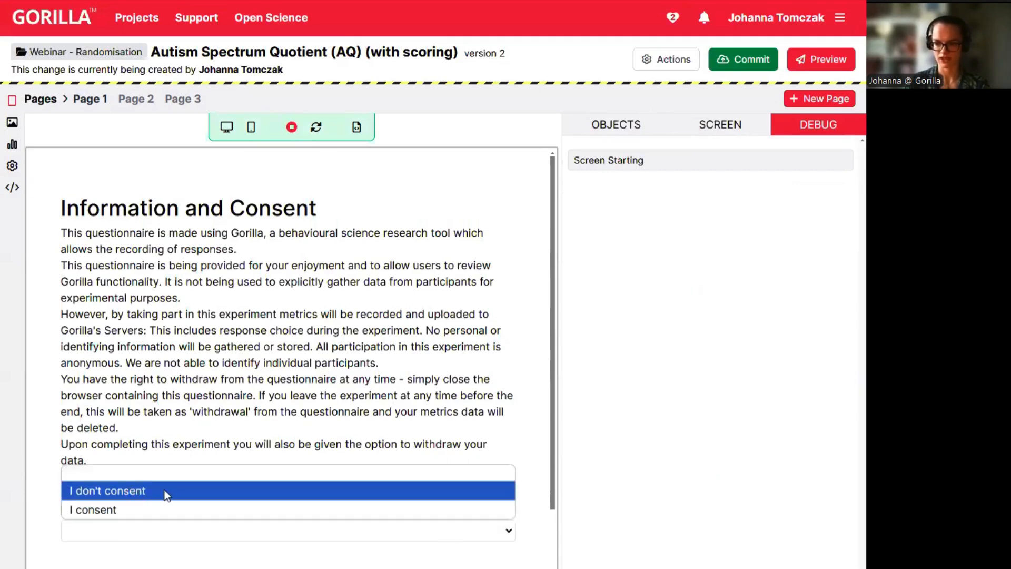
pyautogui.click(95, 489)
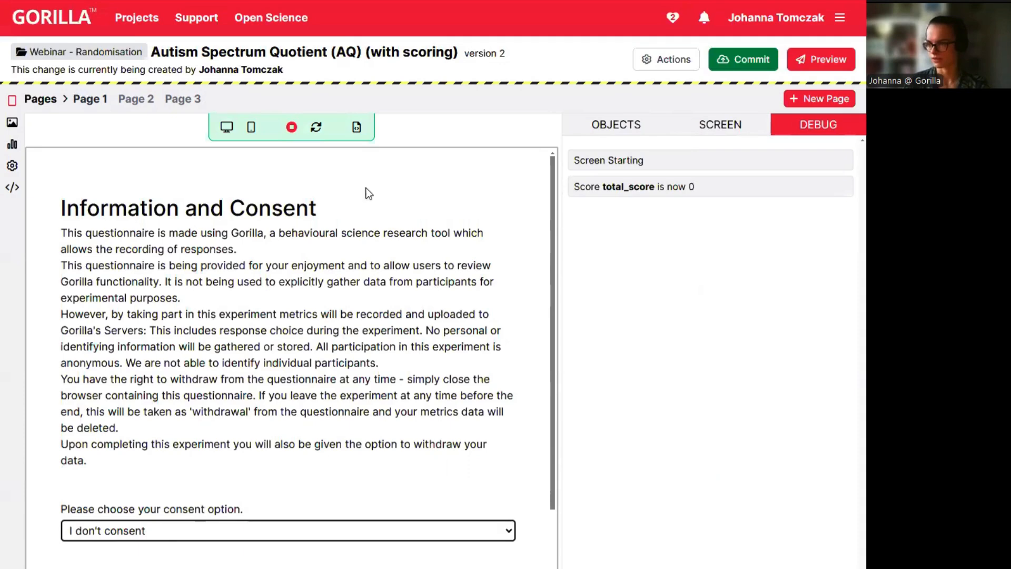
pyautogui.click(146, 107)
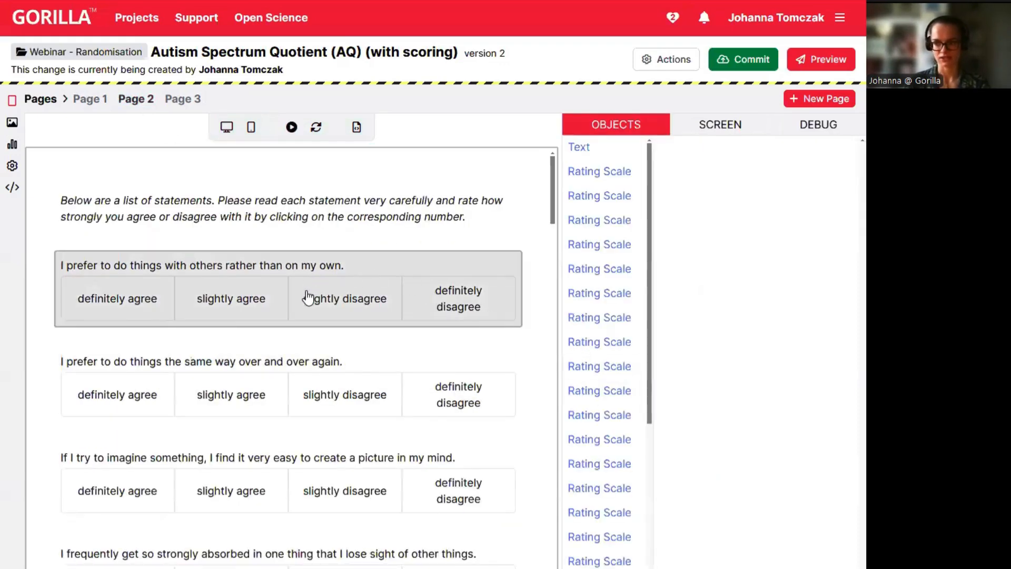
pyautogui.scroll(-9, 307, 295)
pyautogui.scroll(-14, 308, 299)
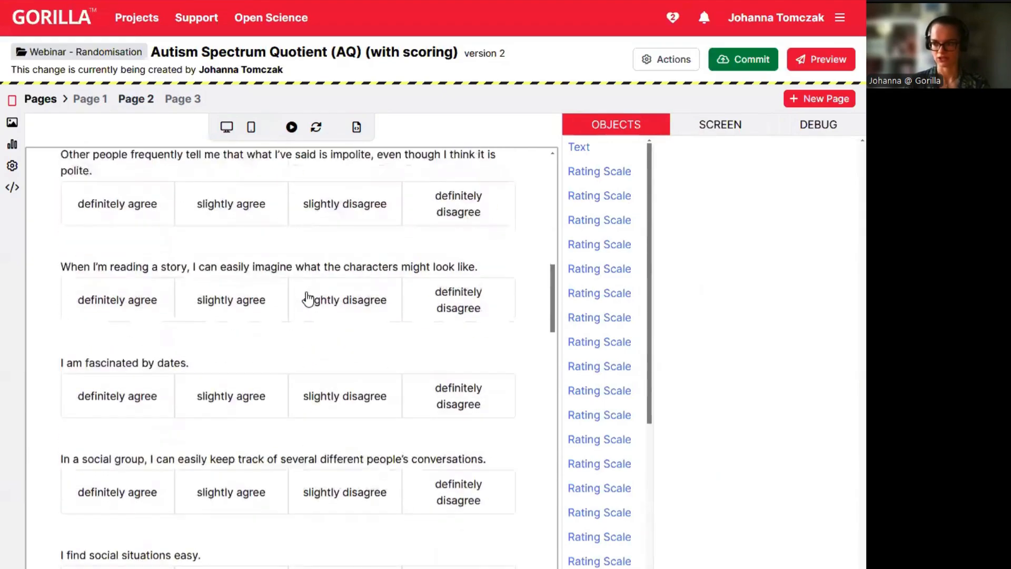
pyautogui.scroll(11, 305, 296)
pyautogui.scroll(12, 306, 292)
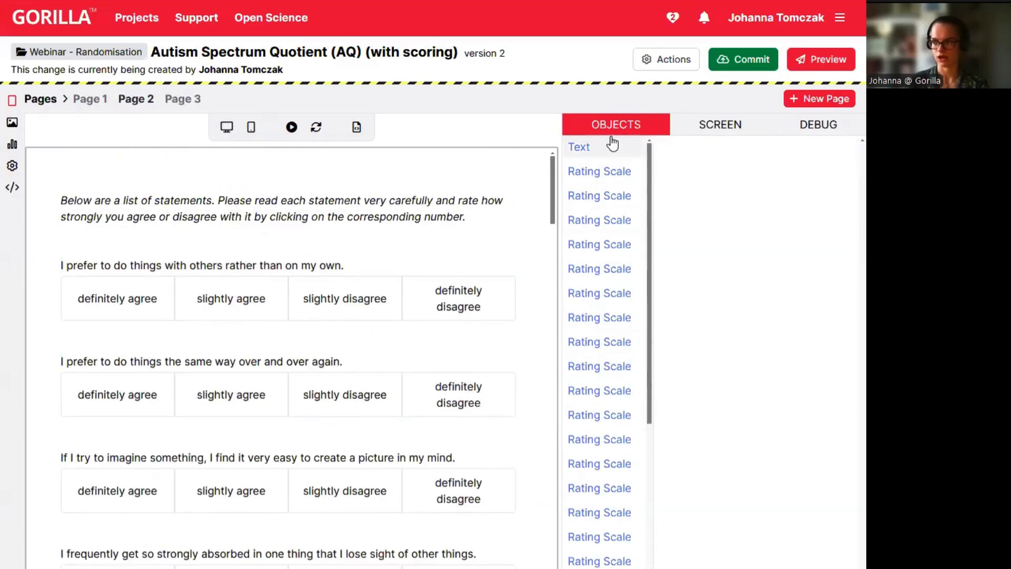
pyautogui.click(584, 150)
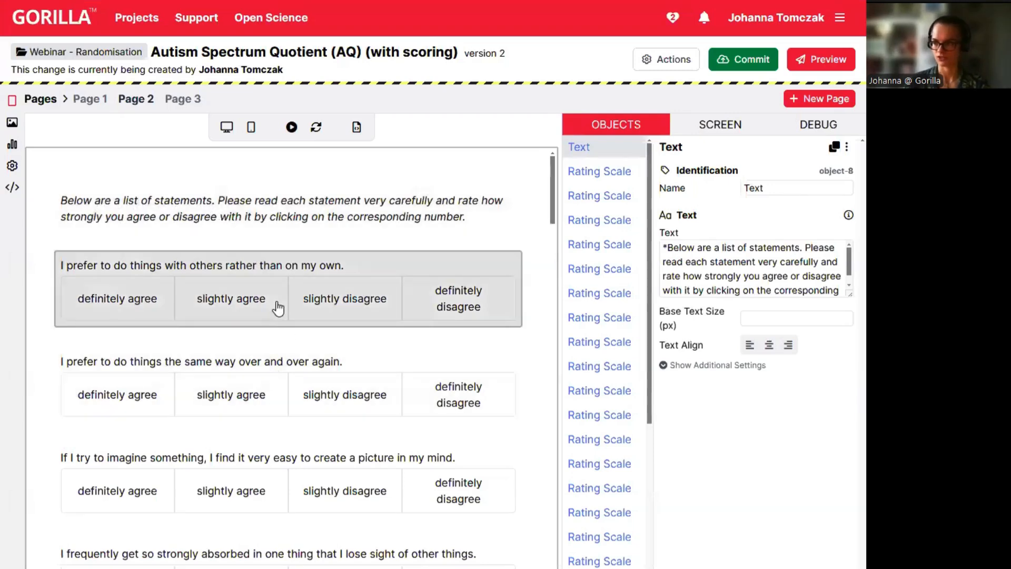
pyautogui.click(248, 298)
pyautogui.click(251, 394)
pyautogui.click(250, 479)
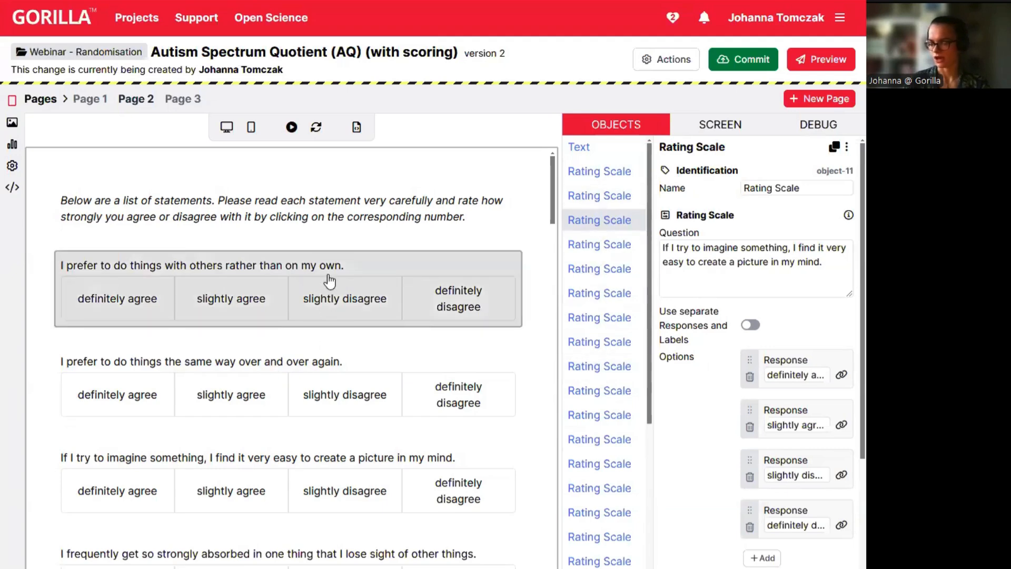
pyautogui.click(134, 265)
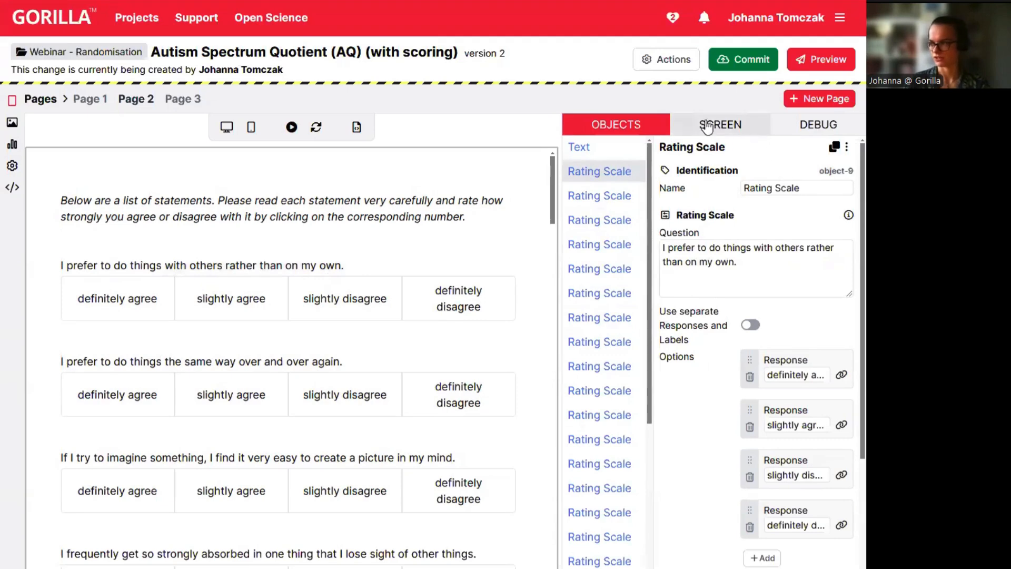
# Turn on Randomise Questions for Page 2 with the instruction Text excepted, and preview it.
pyautogui.click(734, 128)
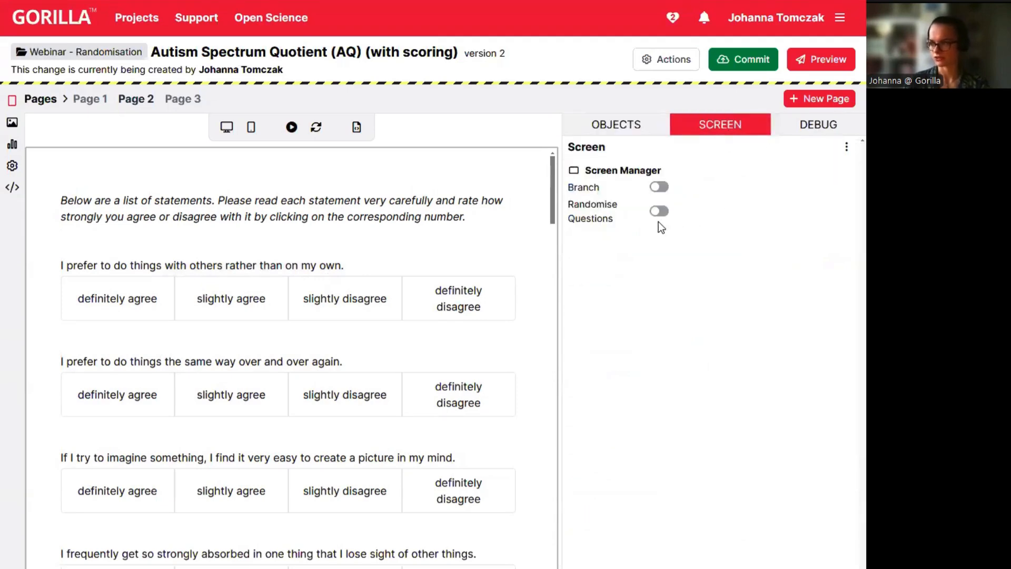
pyautogui.click(658, 214)
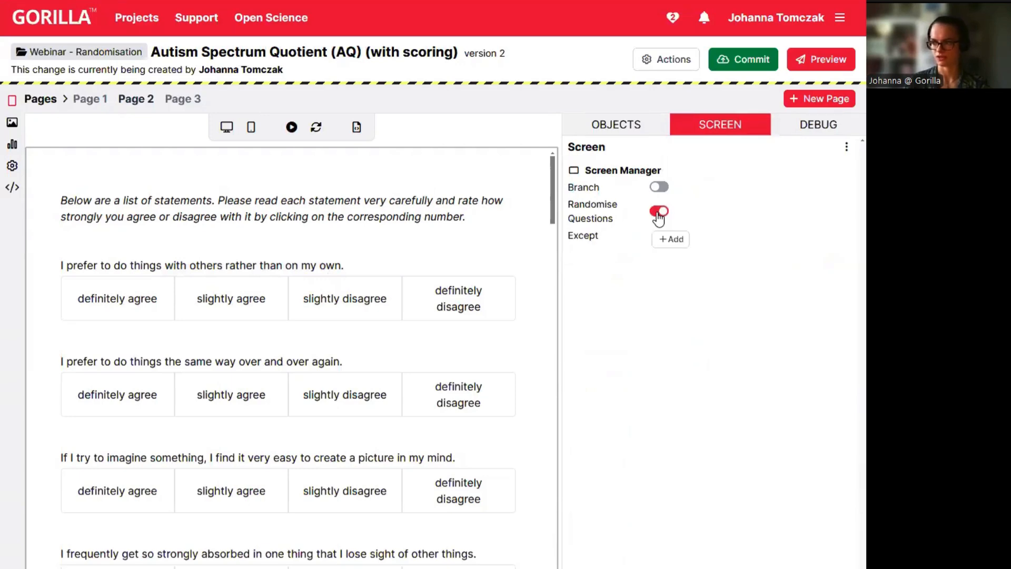
pyautogui.click(681, 241)
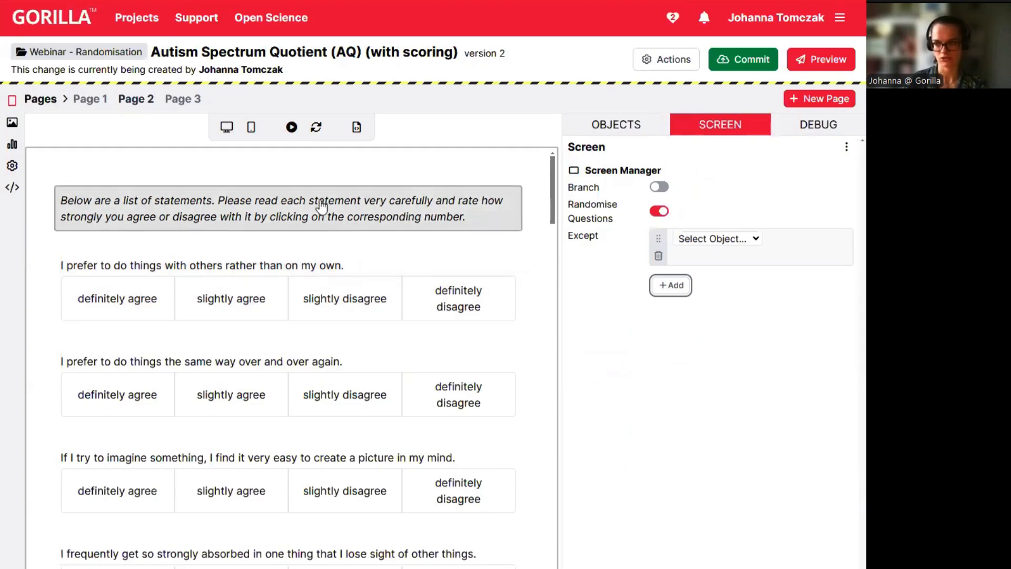
pyautogui.click(747, 246)
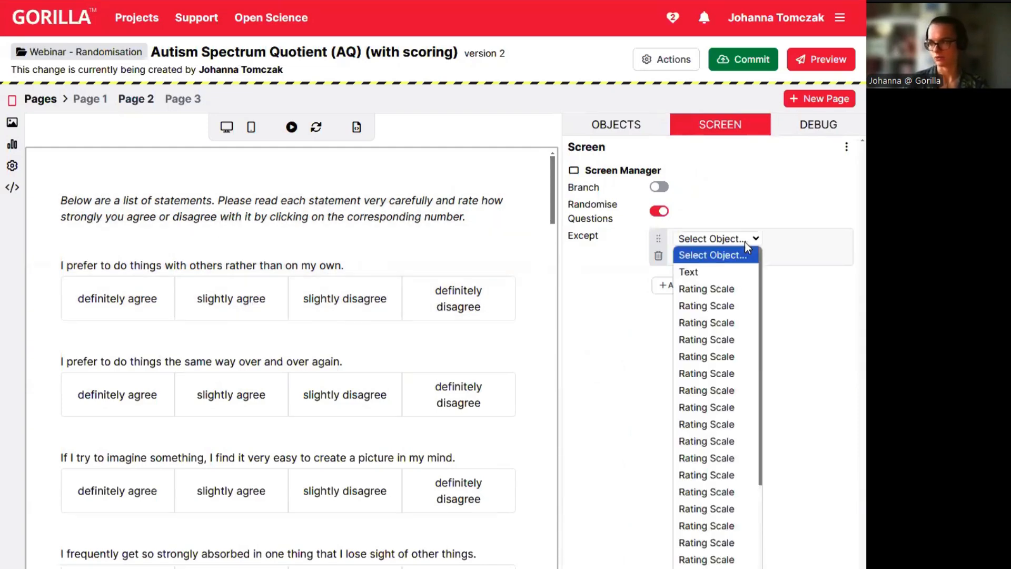
pyautogui.click(696, 271)
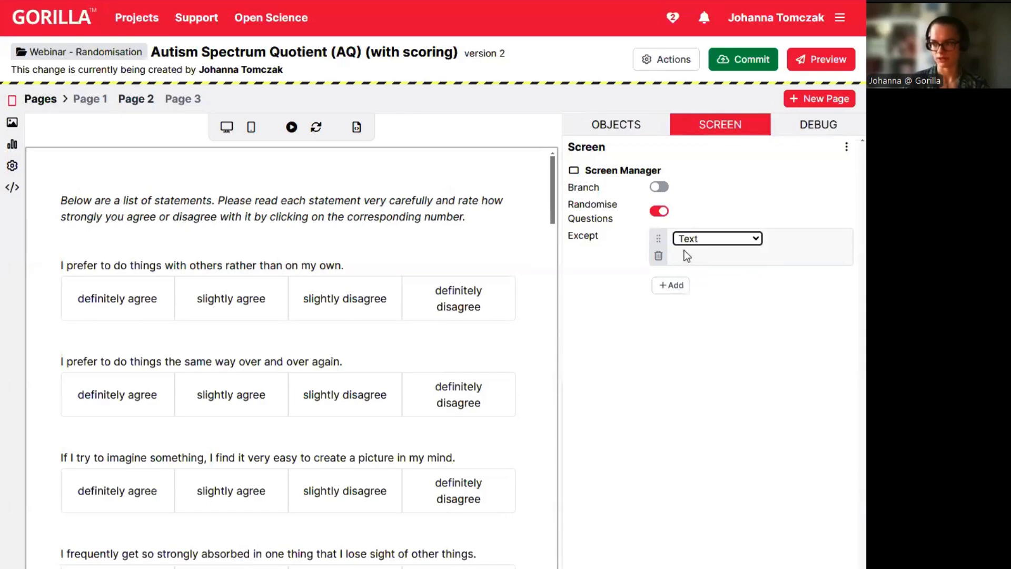
pyautogui.click(291, 127)
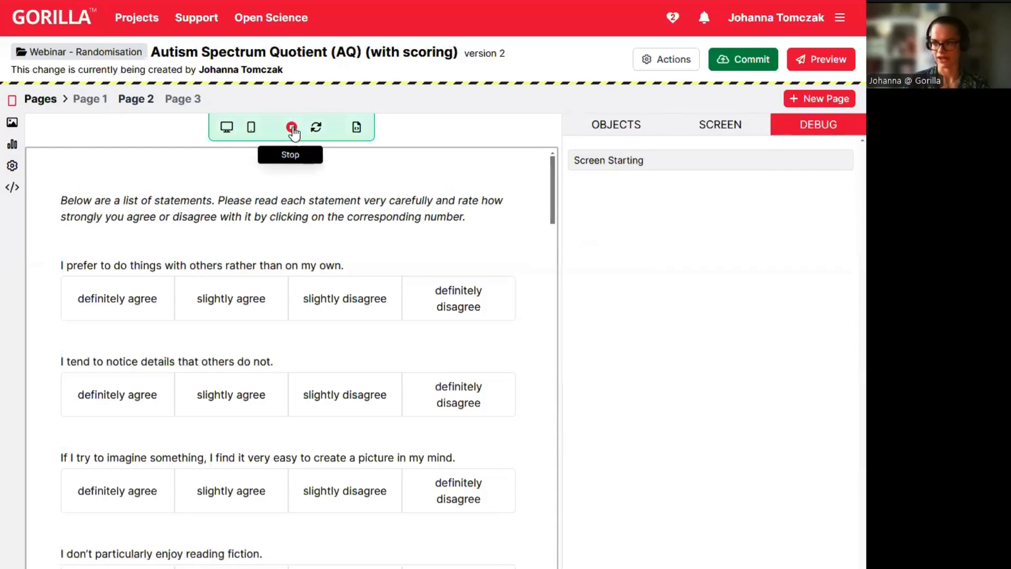
# Replay Page 2's preview several times to confirm the shuffle, then switch on Randomise Page Order.
pyautogui.click(292, 128)
pyautogui.click(293, 129)
pyautogui.click(292, 129)
pyautogui.click(292, 129)
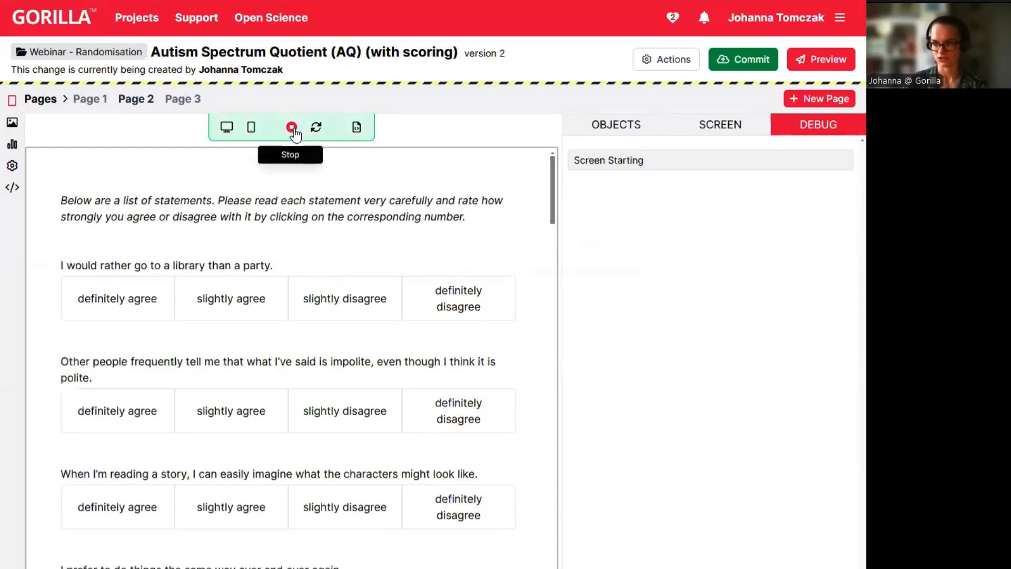
pyautogui.click(292, 129)
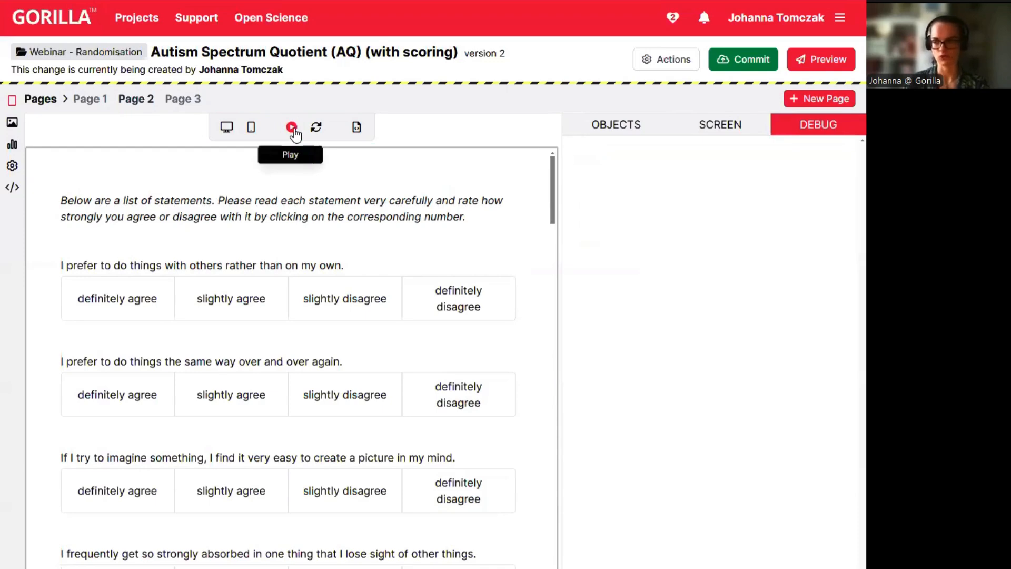
pyautogui.click(292, 129)
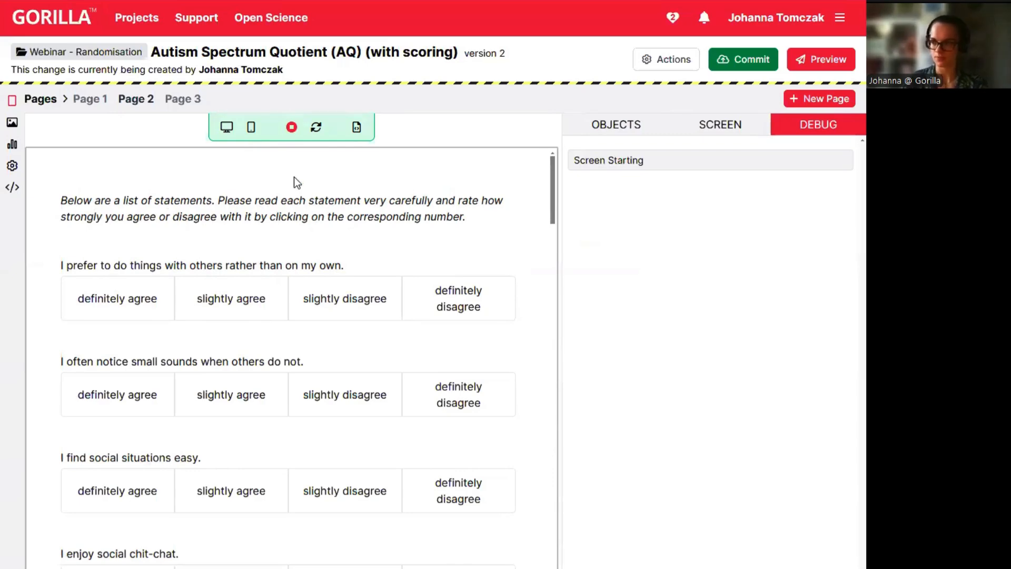
pyautogui.click(41, 100)
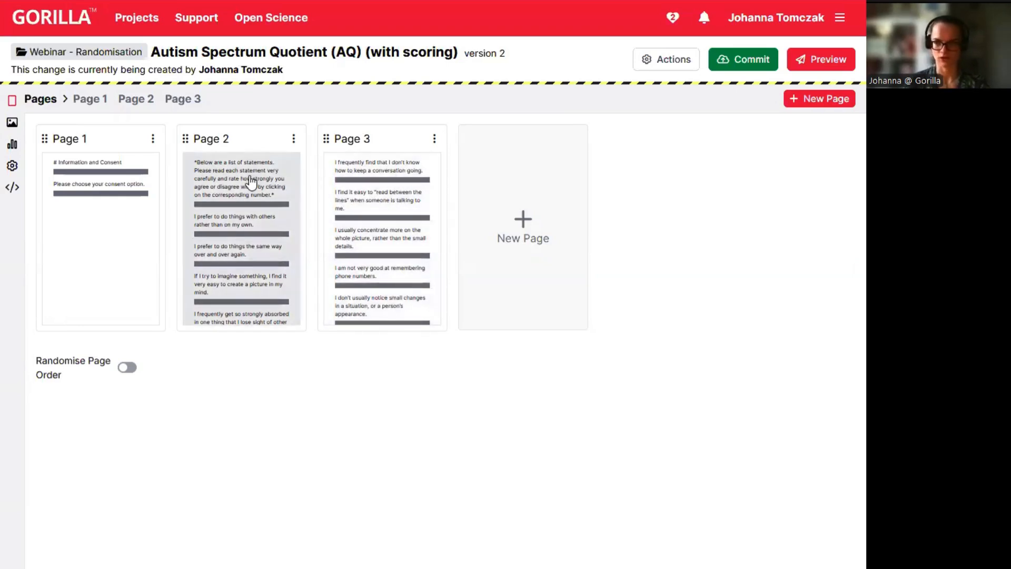
pyautogui.click(125, 371)
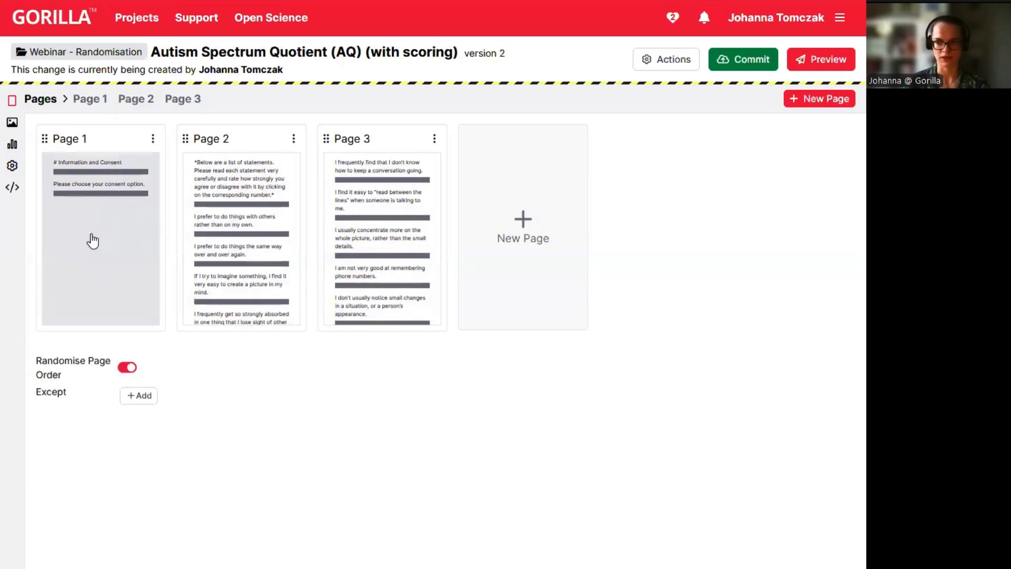
# Except Page 1 from the page-order randomisation, then reopen Page 2's statements.
pyautogui.click(139, 395)
pyautogui.click(198, 411)
pyautogui.click(172, 444)
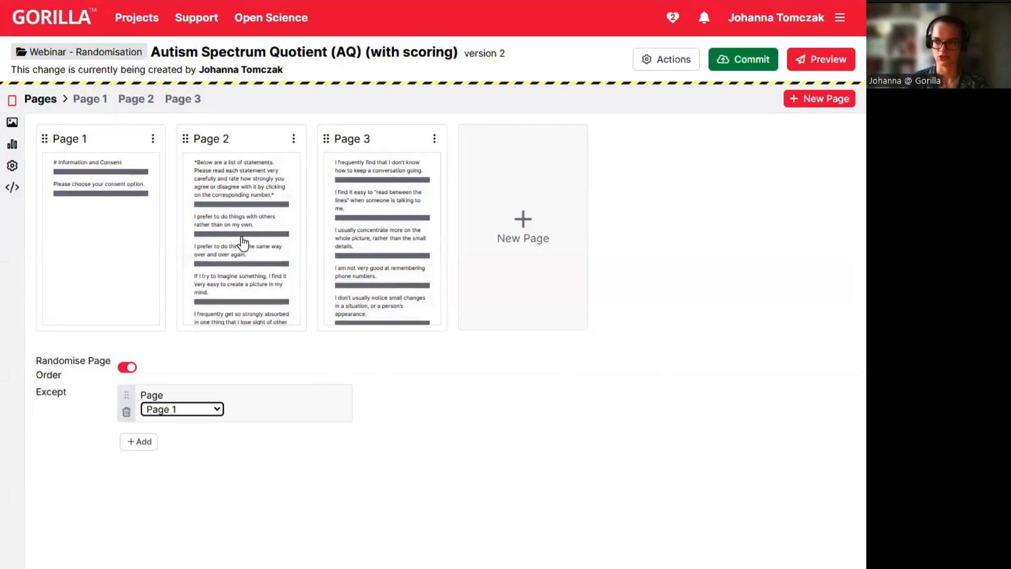
pyautogui.click(273, 244)
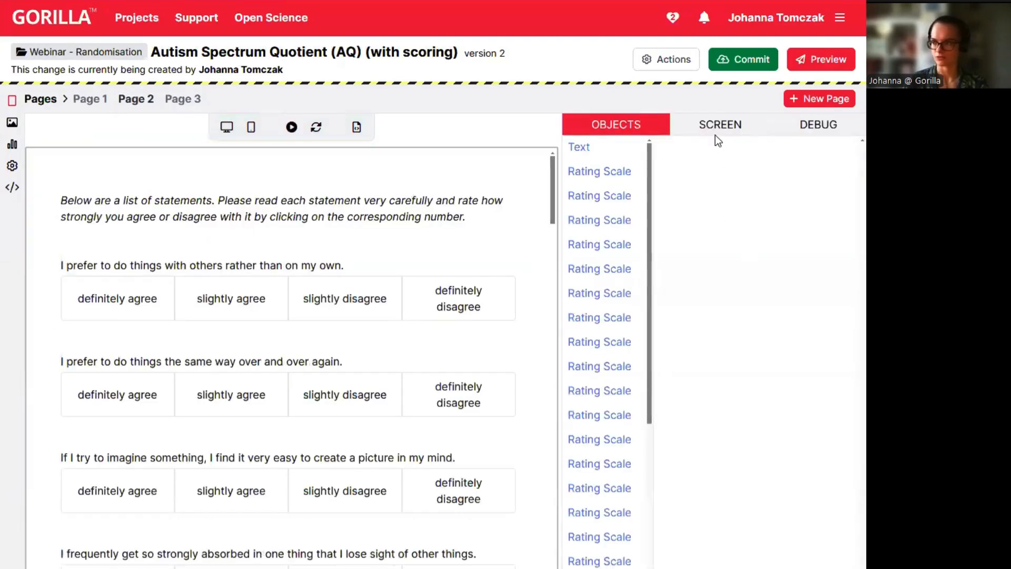
# Check Page 2's screen randomisation settings, then return via Page 1 to the Webinar - Randomisation project.
pyautogui.click(716, 136)
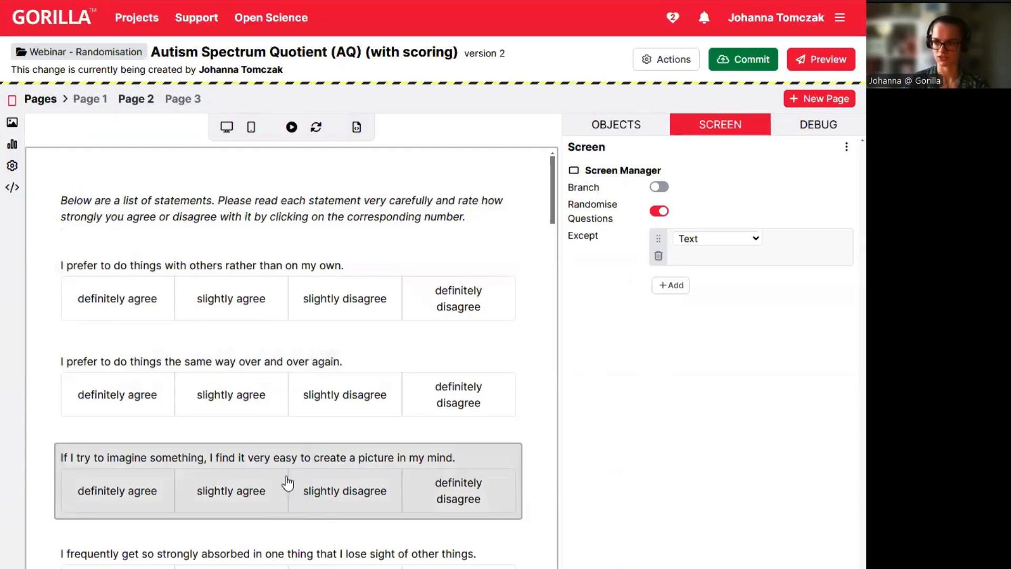
pyautogui.click(90, 99)
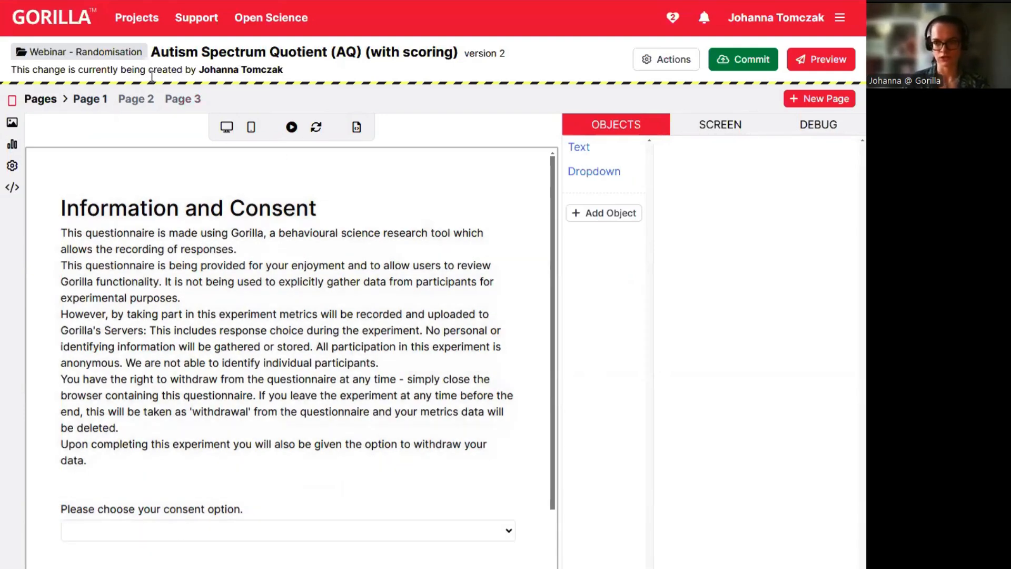
pyautogui.click(125, 55)
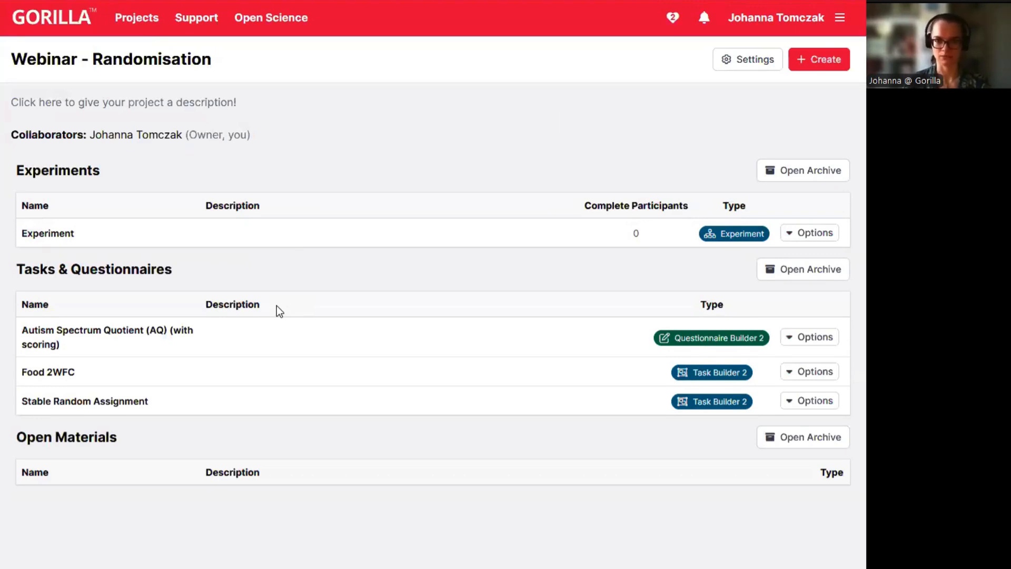
# Open the Food 2WFC task, scroll through its displays, and view Spreadsheet1's trial list.
pyautogui.click(48, 373)
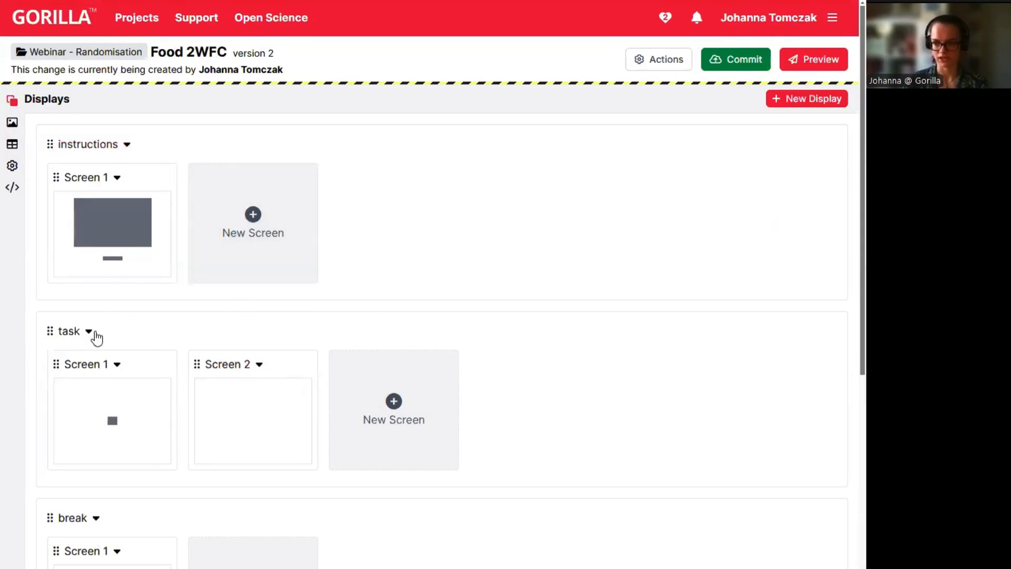
pyautogui.scroll(-3, 126, 428)
pyautogui.scroll(-4, 279, 441)
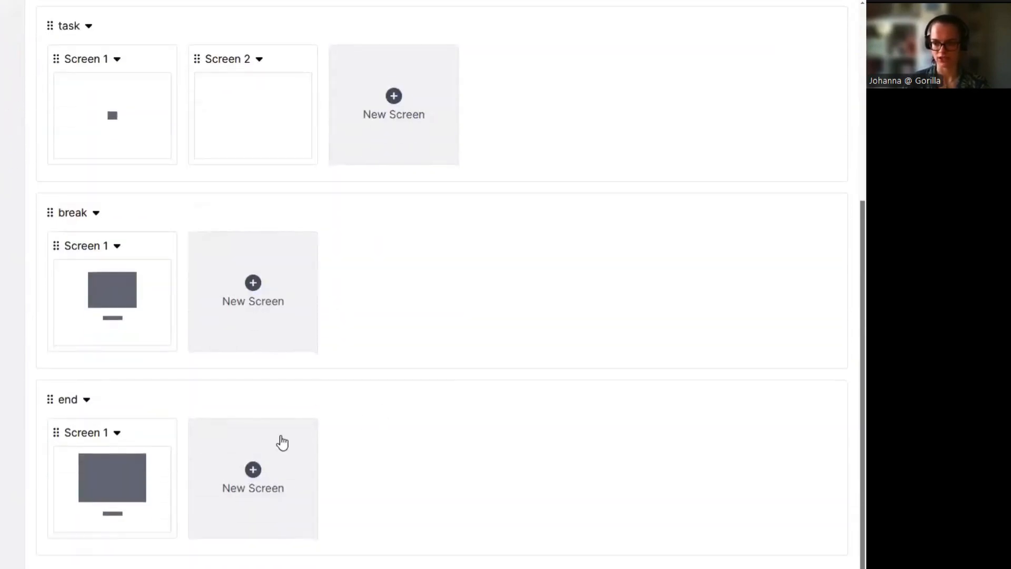
pyautogui.scroll(1, 368, 400)
pyautogui.scroll(5, 449, 386)
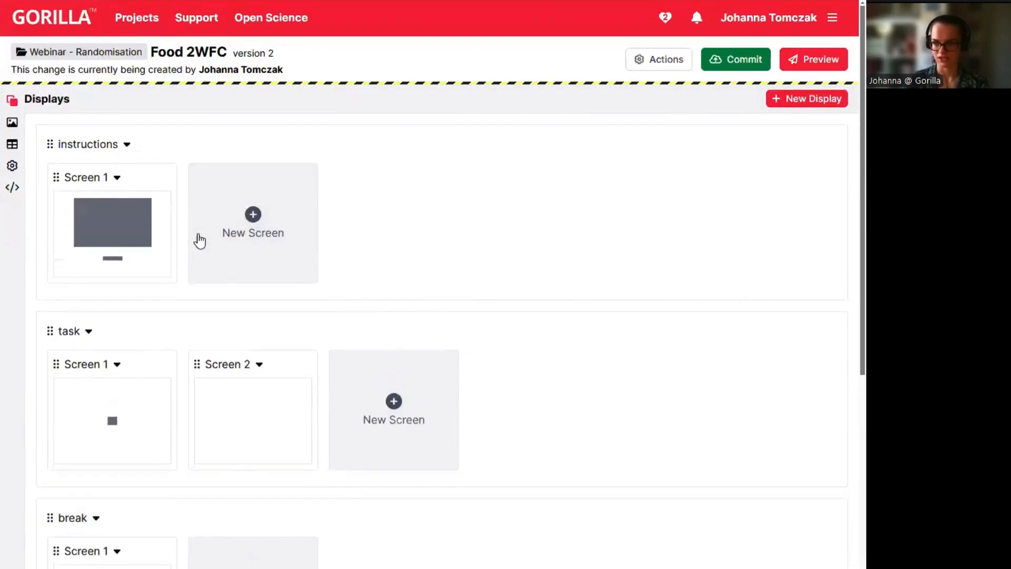
pyautogui.click(12, 145)
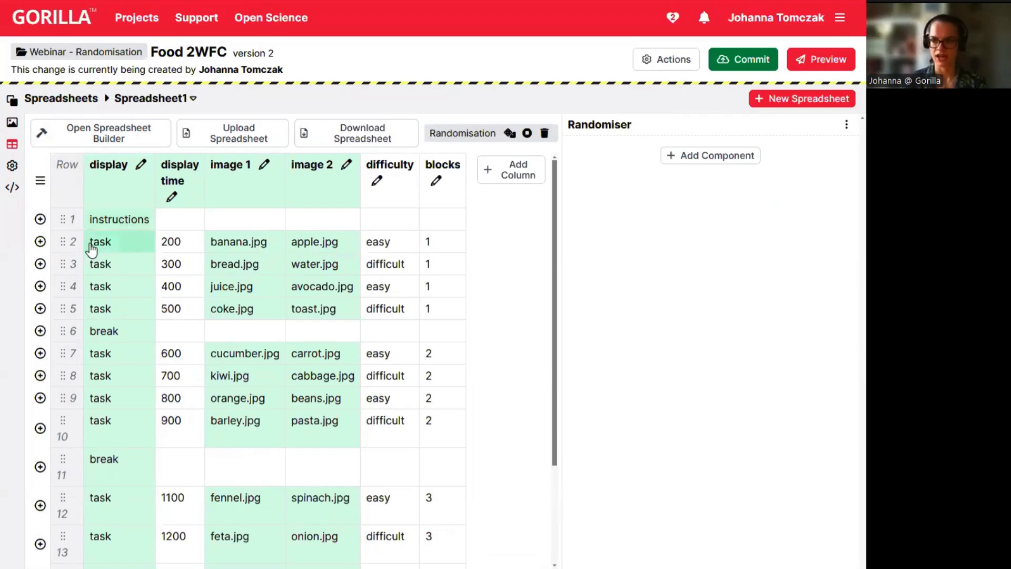
pyautogui.click(11, 100)
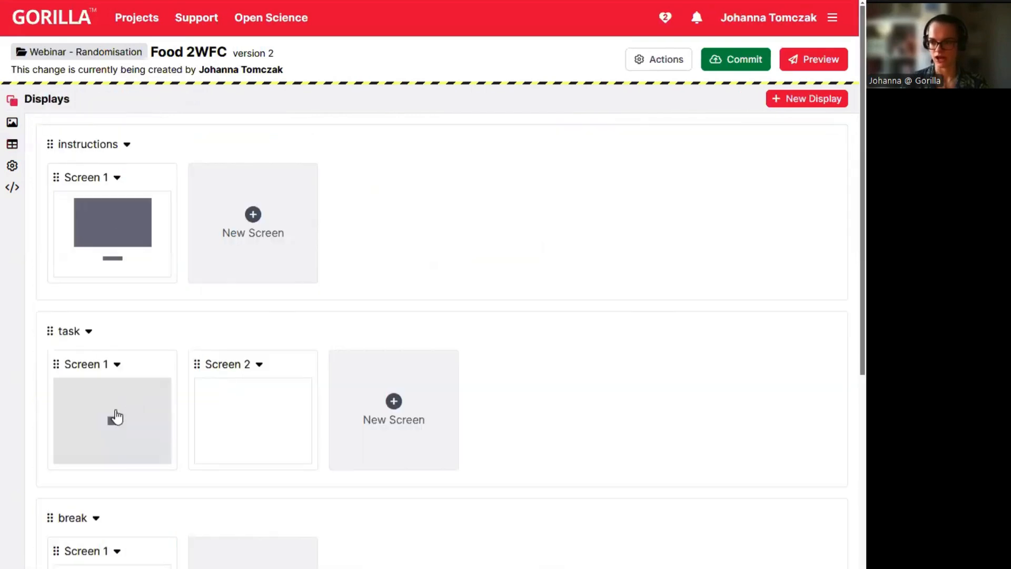
pyautogui.click(114, 417)
pyautogui.click(191, 100)
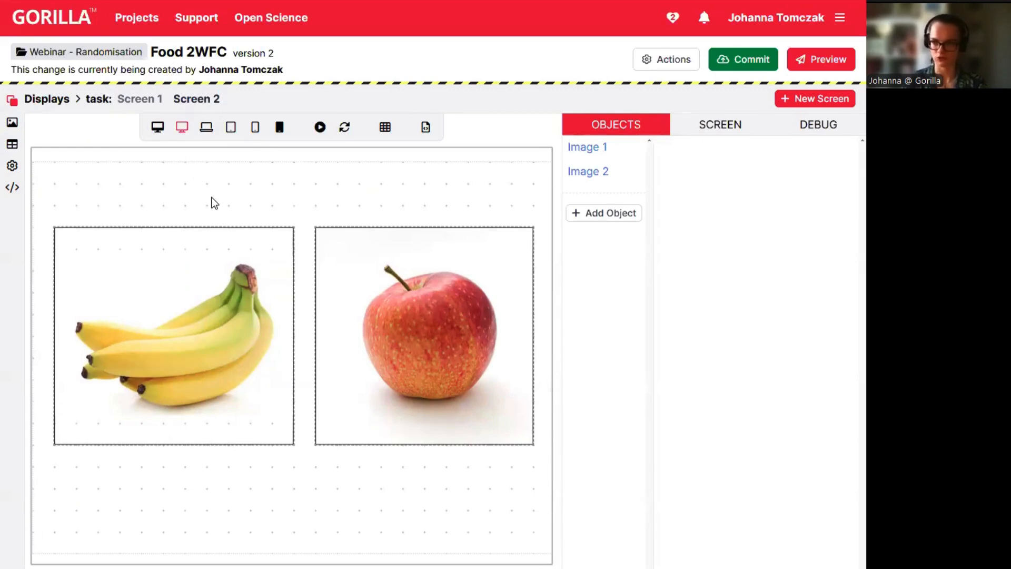
pyautogui.click(15, 149)
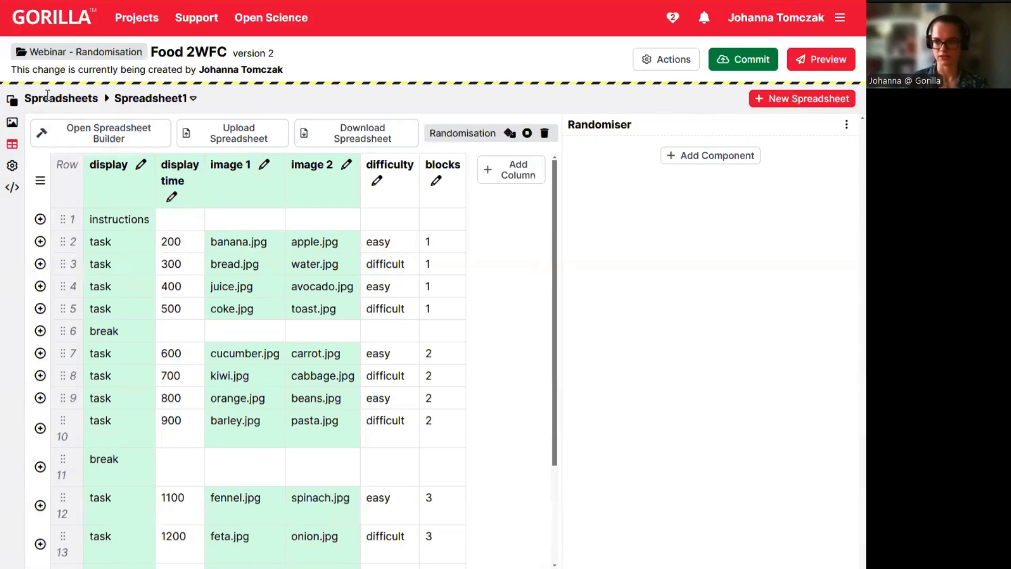
pyautogui.click(12, 100)
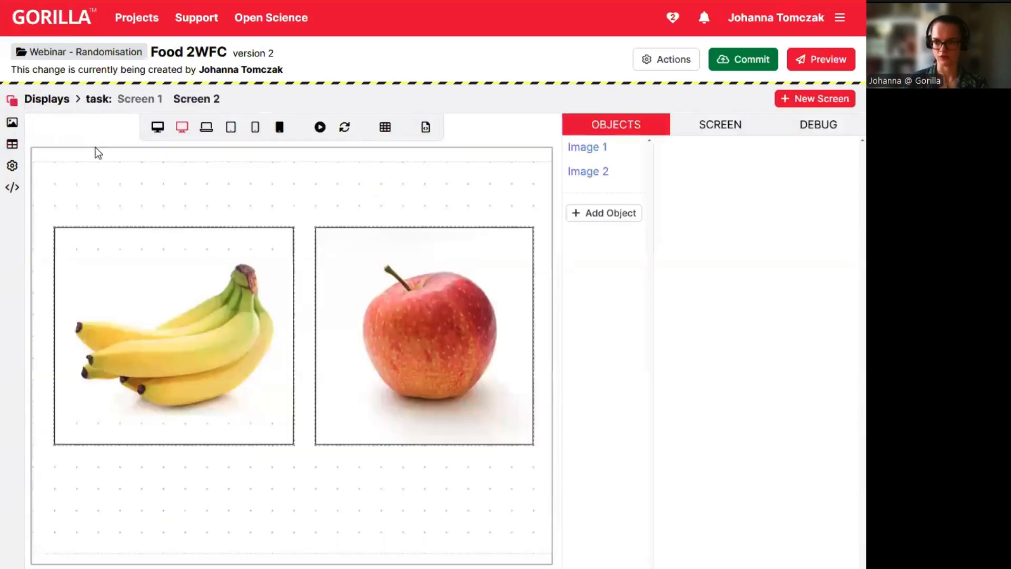
pyautogui.click(150, 99)
pyautogui.click(298, 347)
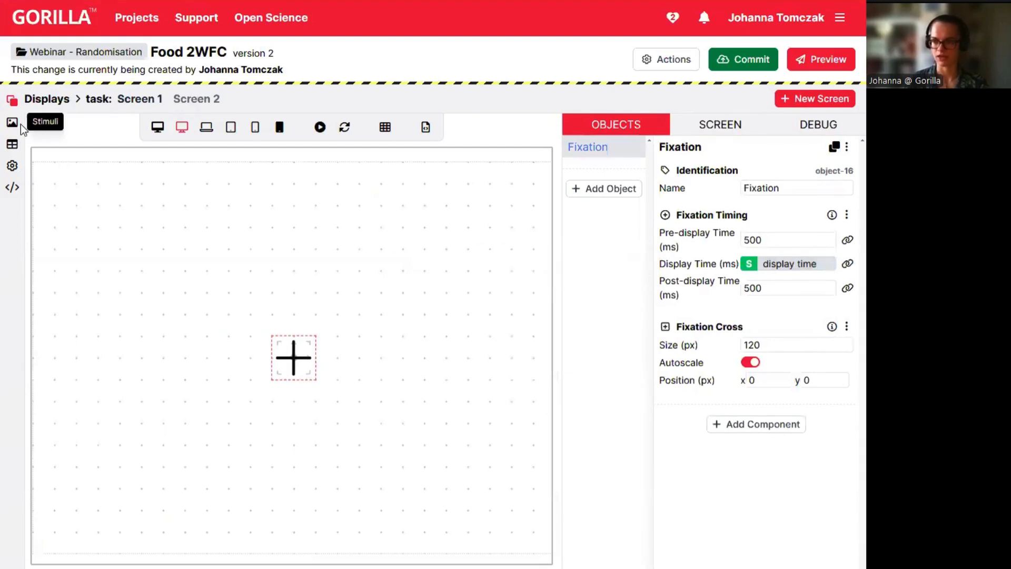
pyautogui.click(11, 144)
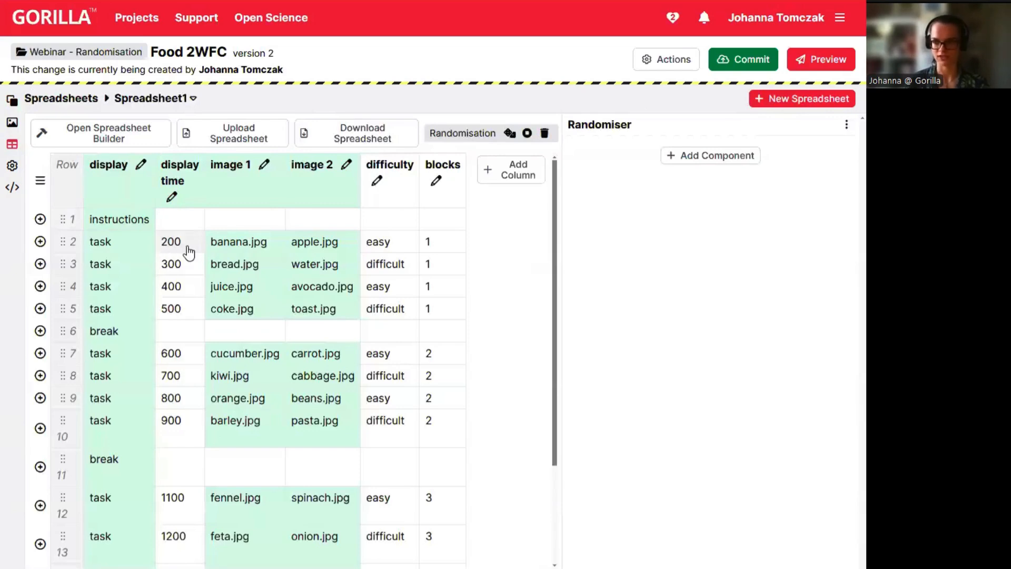
pyautogui.scroll(-3, 211, 489)
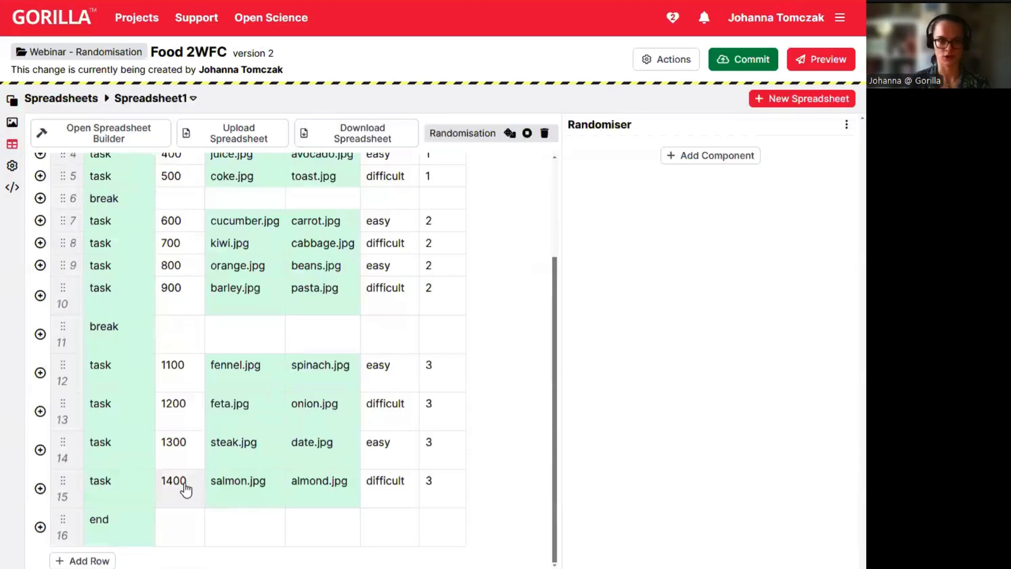
pyautogui.scroll(3, 173, 464)
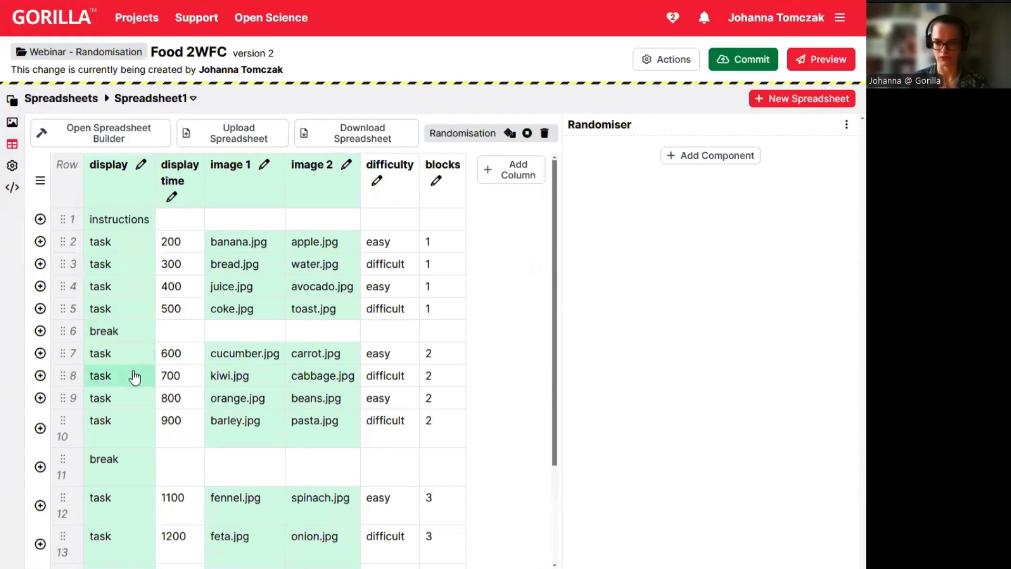
pyautogui.scroll(-3, 144, 421)
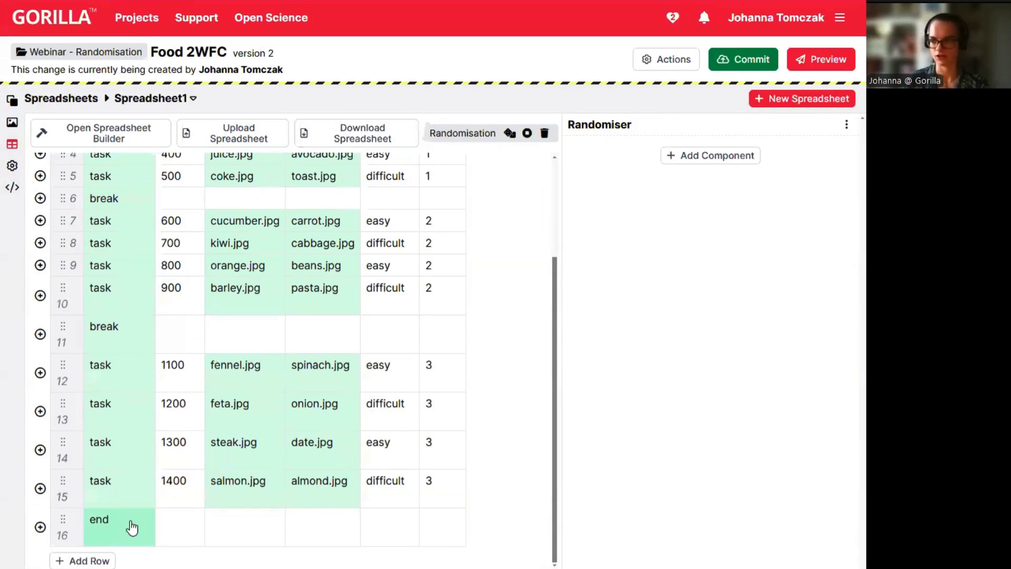
pyautogui.scroll(3, 316, 337)
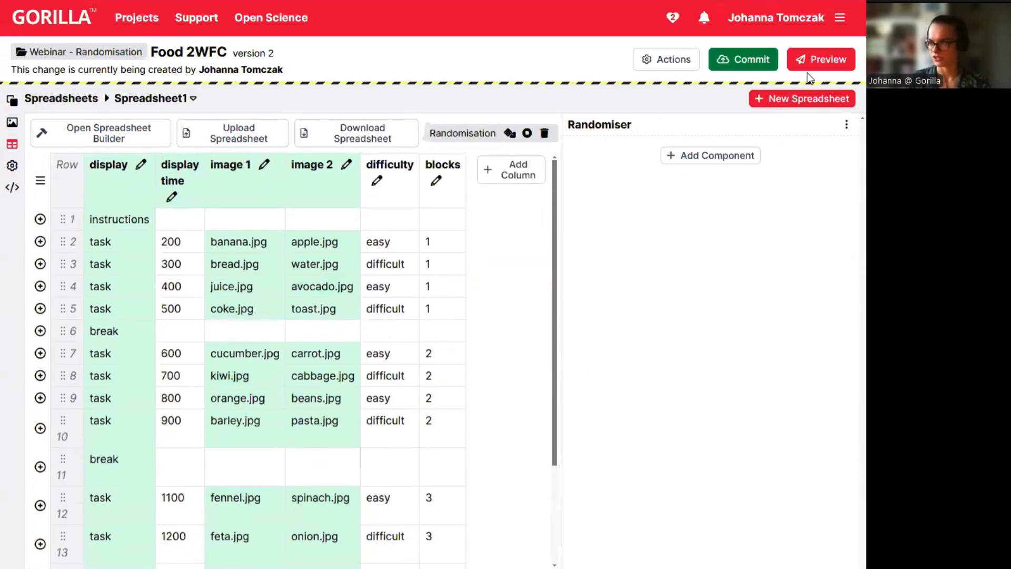
# Preview Food 2WFC with Spreadsheet1, choosing a food on the banana/apple, bread and avocado trials.
pyautogui.click(819, 60)
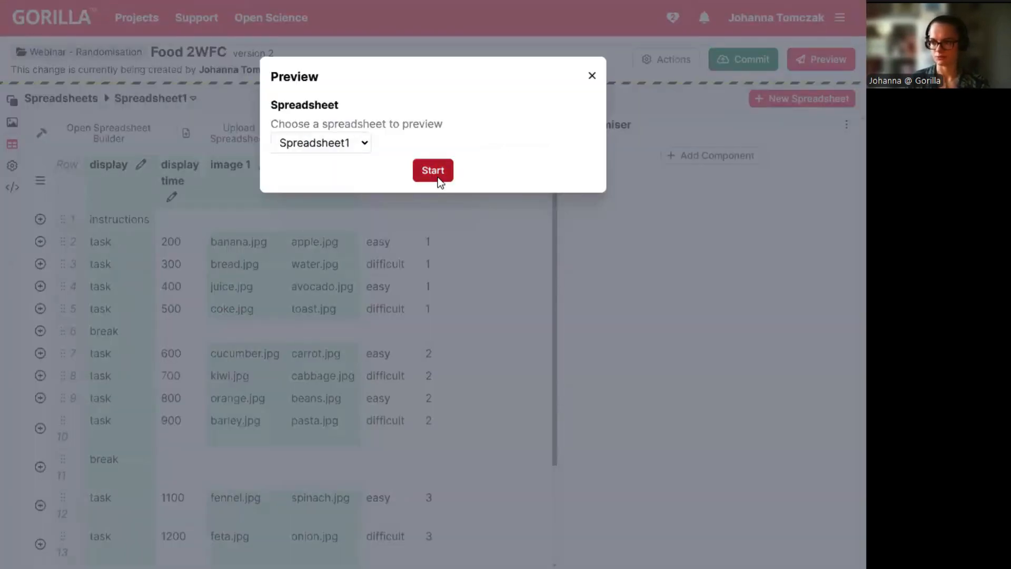
pyautogui.click(437, 177)
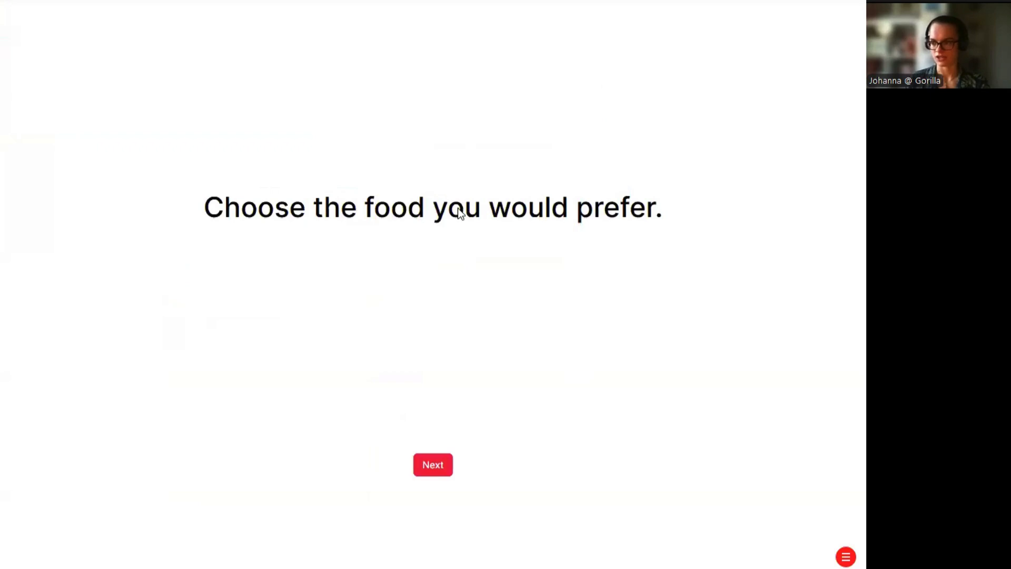
pyautogui.click(432, 466)
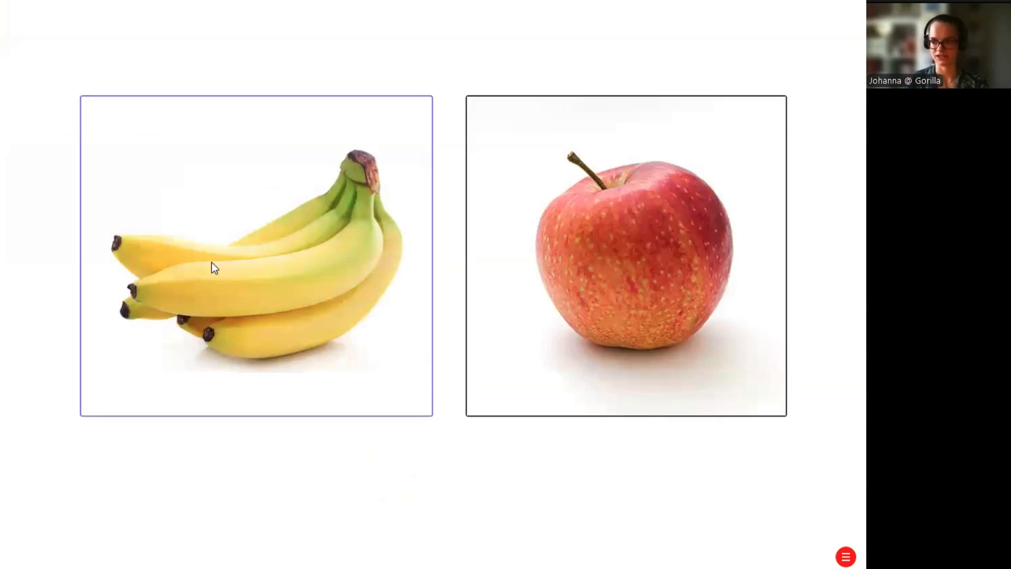
pyautogui.click(376, 247)
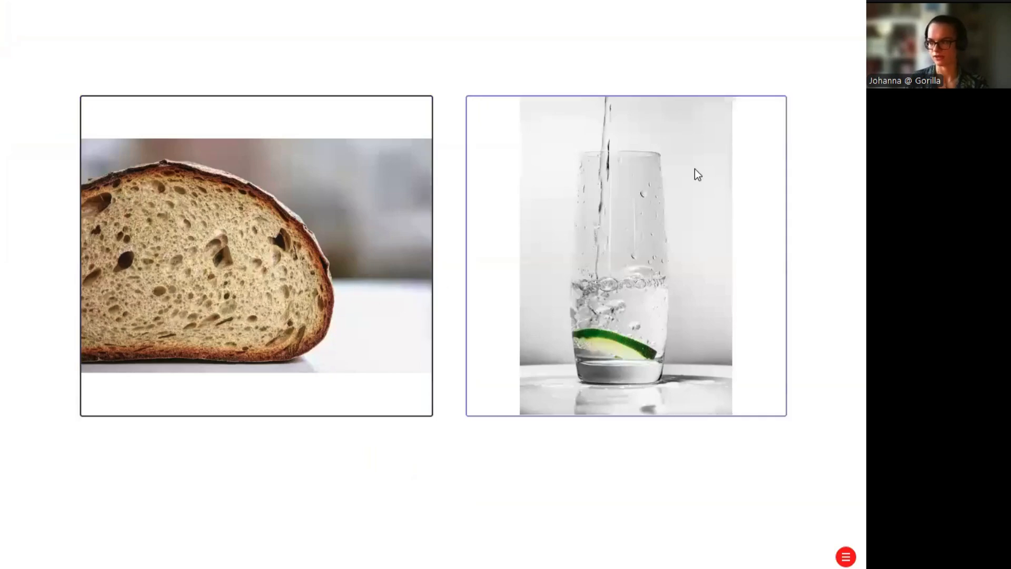
pyautogui.click(403, 220)
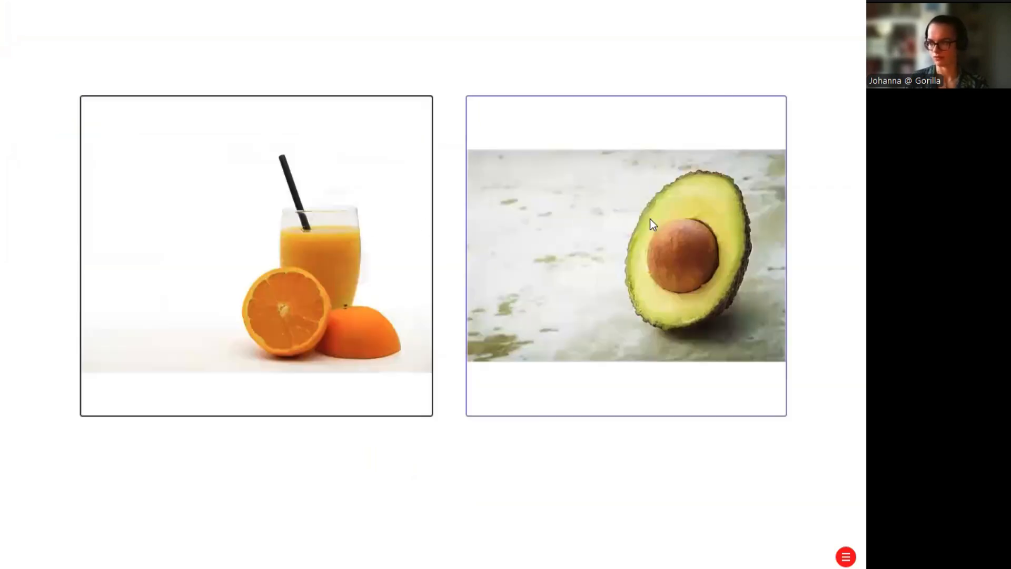
pyautogui.click(650, 219)
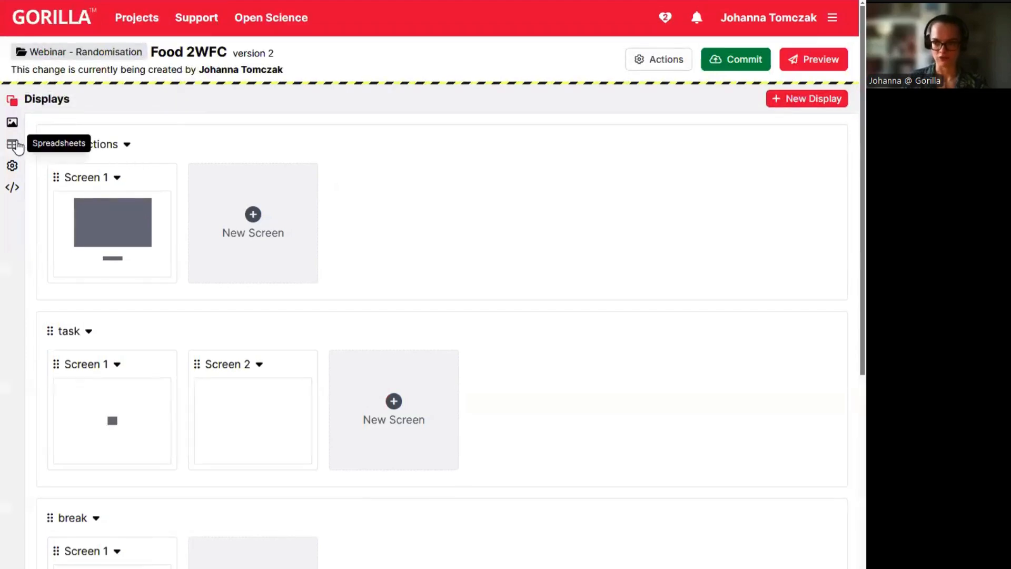
# Open Spreadsheet1 and scroll through its trials, difficulty and blocks columns.
pyautogui.click(13, 145)
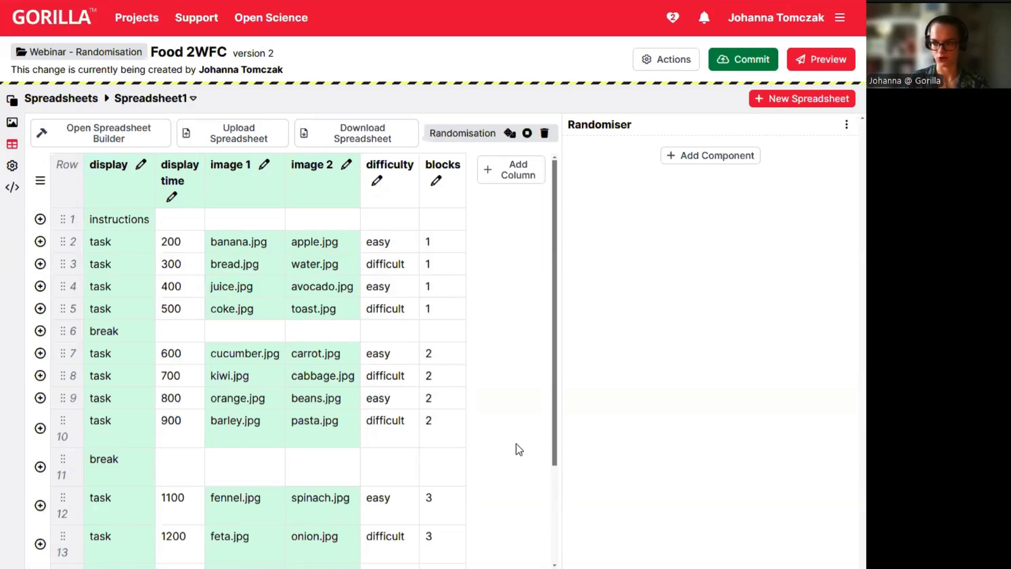
pyautogui.scroll(-3, 516, 442)
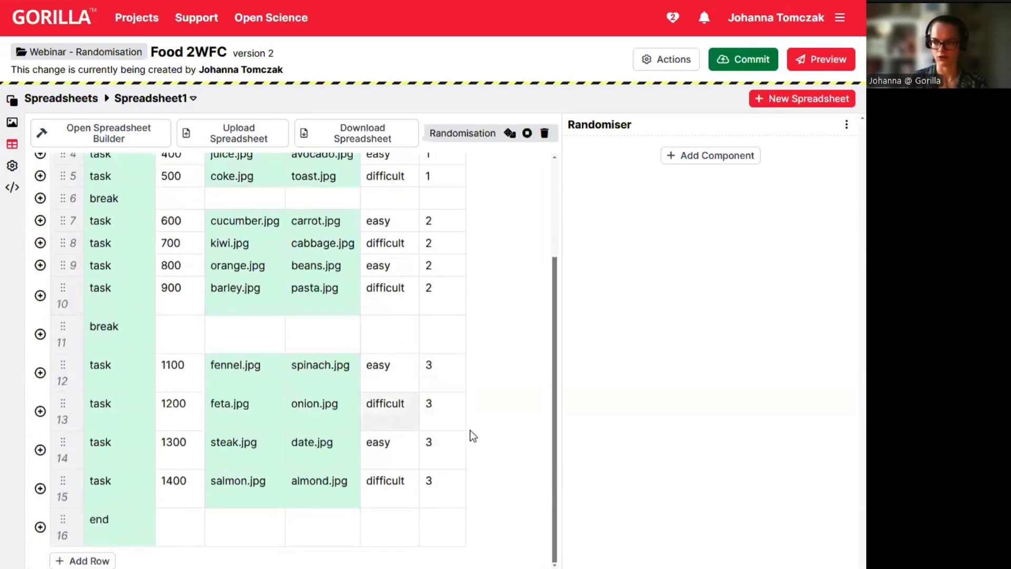
pyautogui.scroll(3, 511, 398)
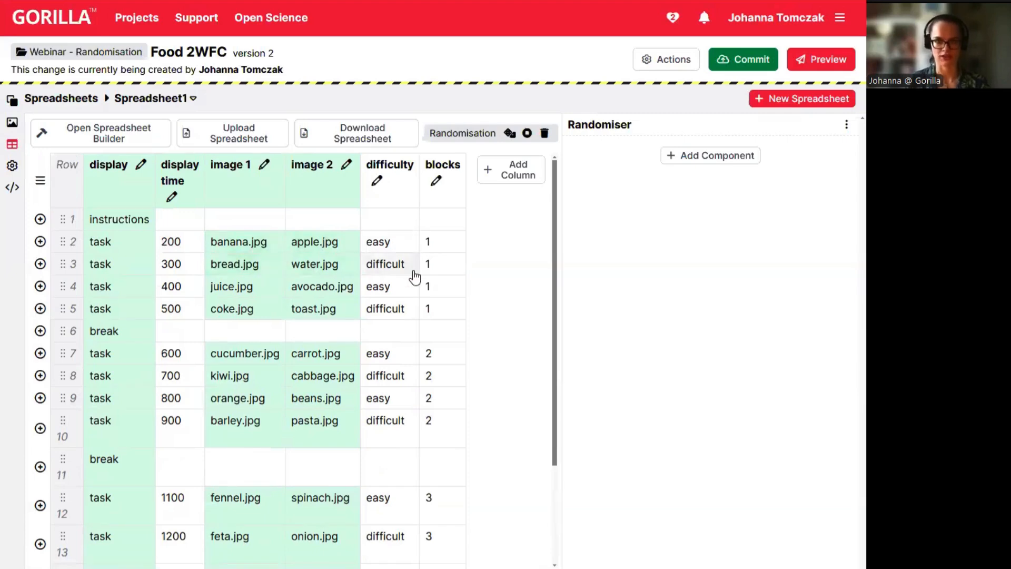
# Add a Randomise Blocks component keyed to the blocks column.
pyautogui.click(725, 158)
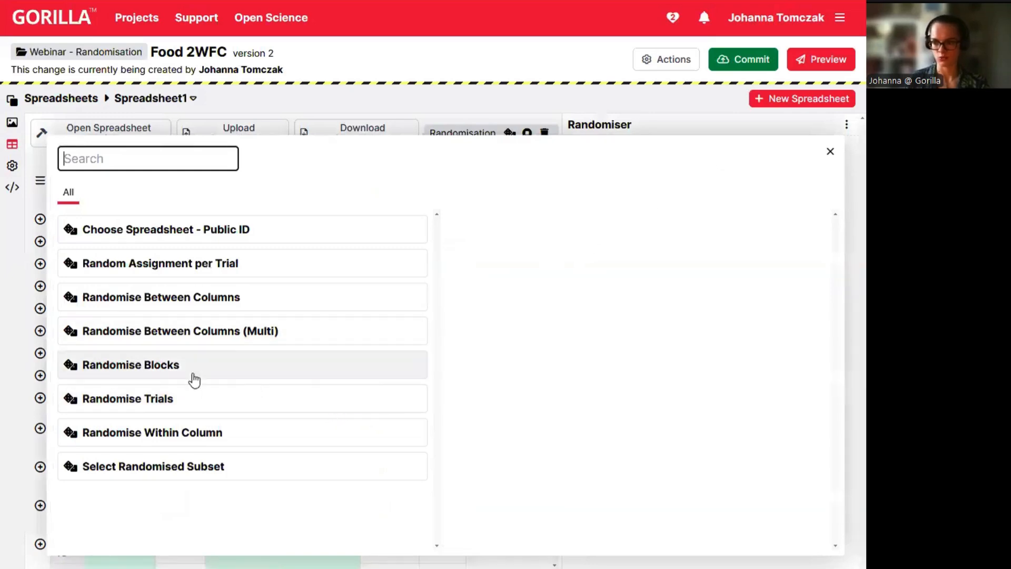
pyautogui.click(199, 373)
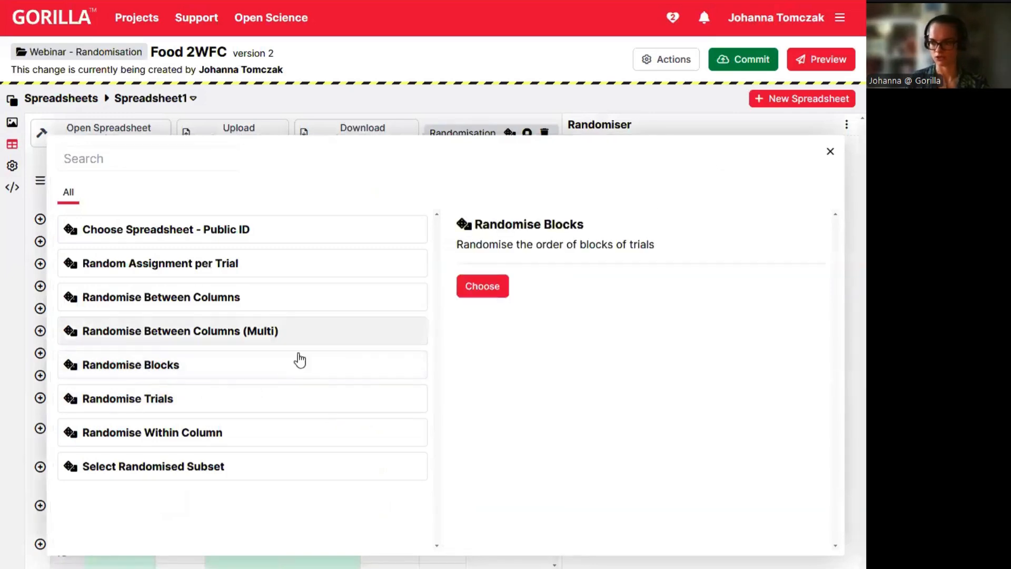
pyautogui.click(483, 288)
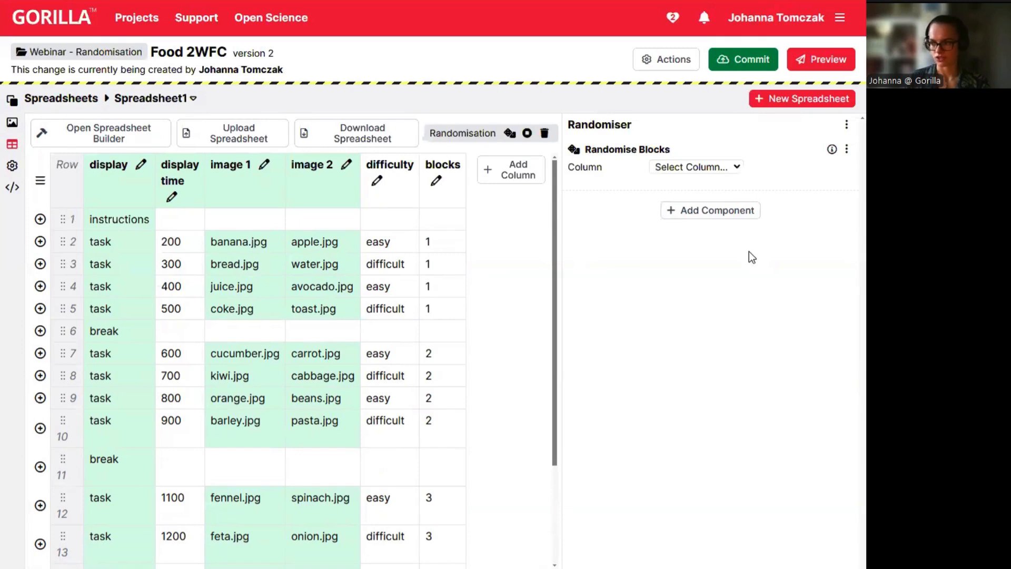
pyautogui.click(720, 165)
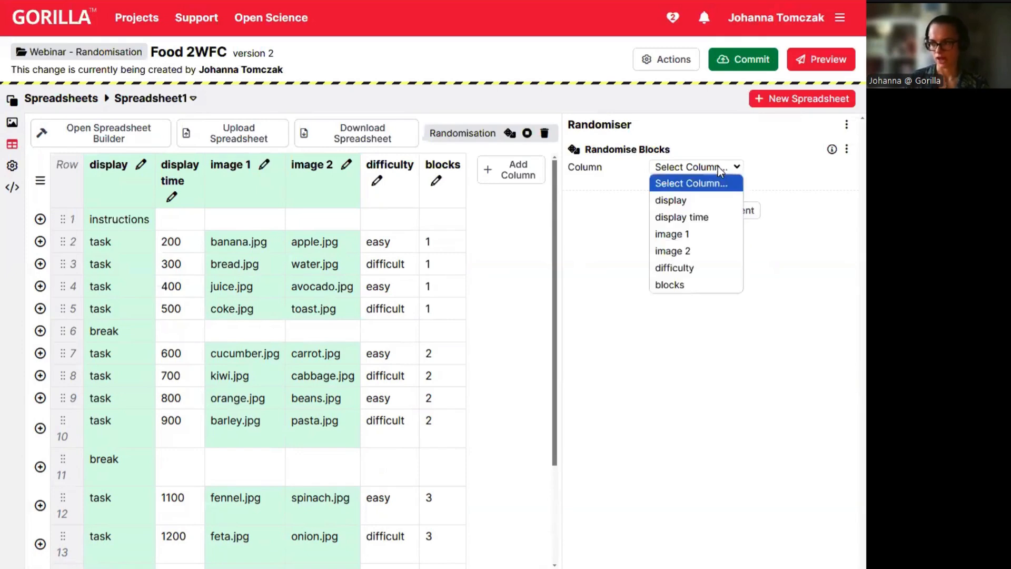
pyautogui.click(673, 284)
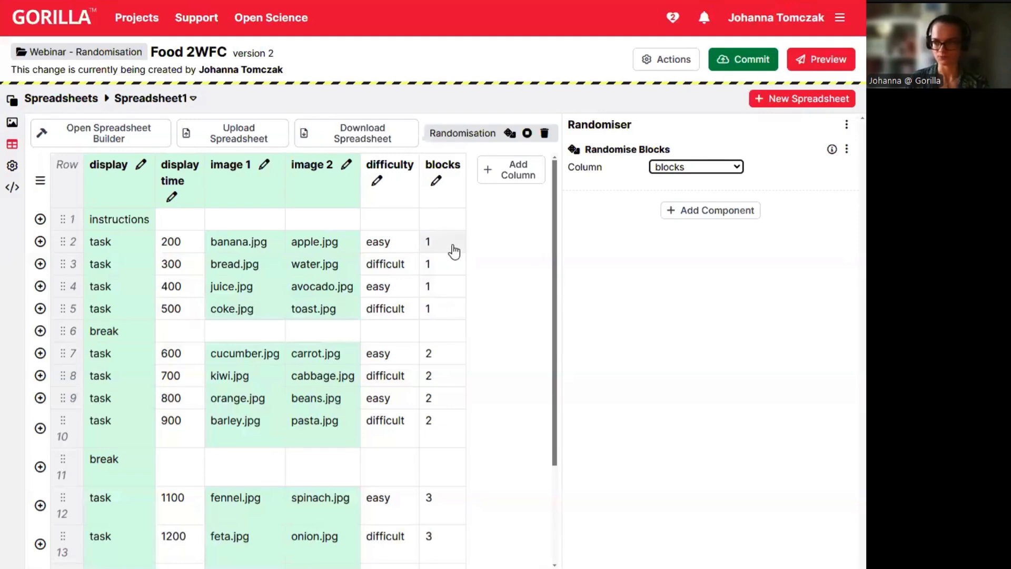
# Reshuffle the randomisation preview many times, watching blocks 1, 2 and 3 change order.
pyautogui.click(509, 135)
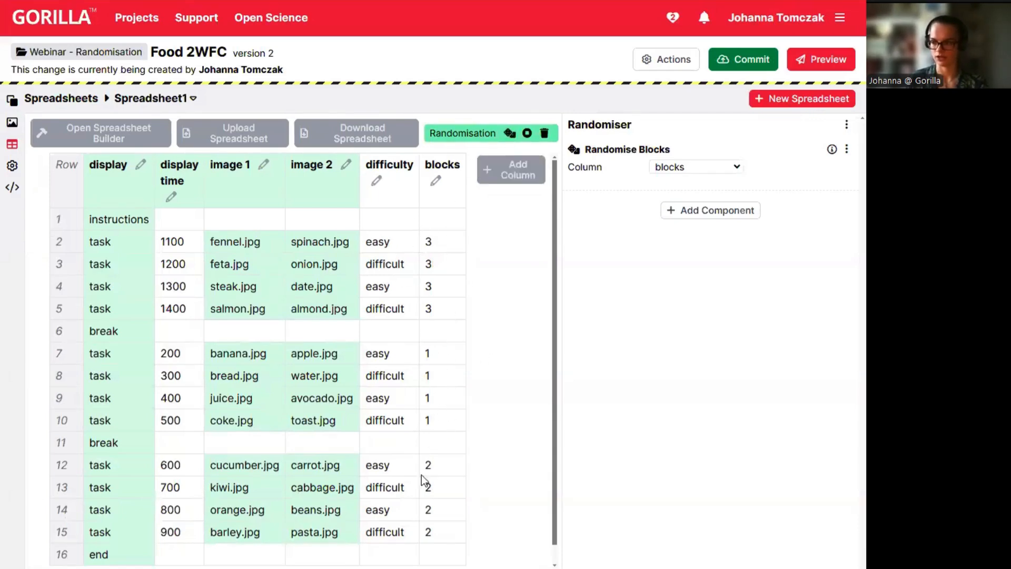
pyautogui.click(509, 135)
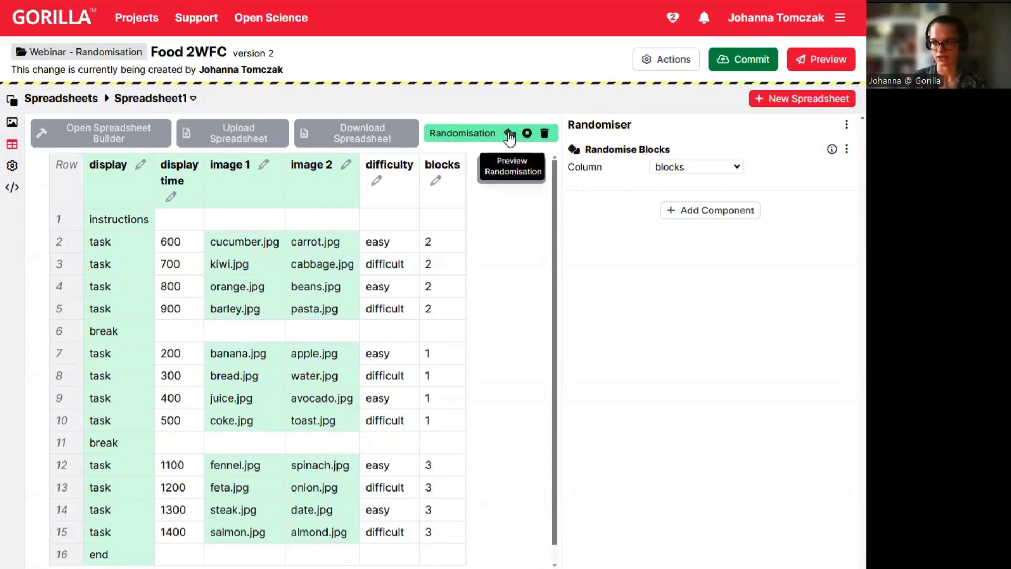
pyautogui.click(509, 134)
pyautogui.click(509, 134)
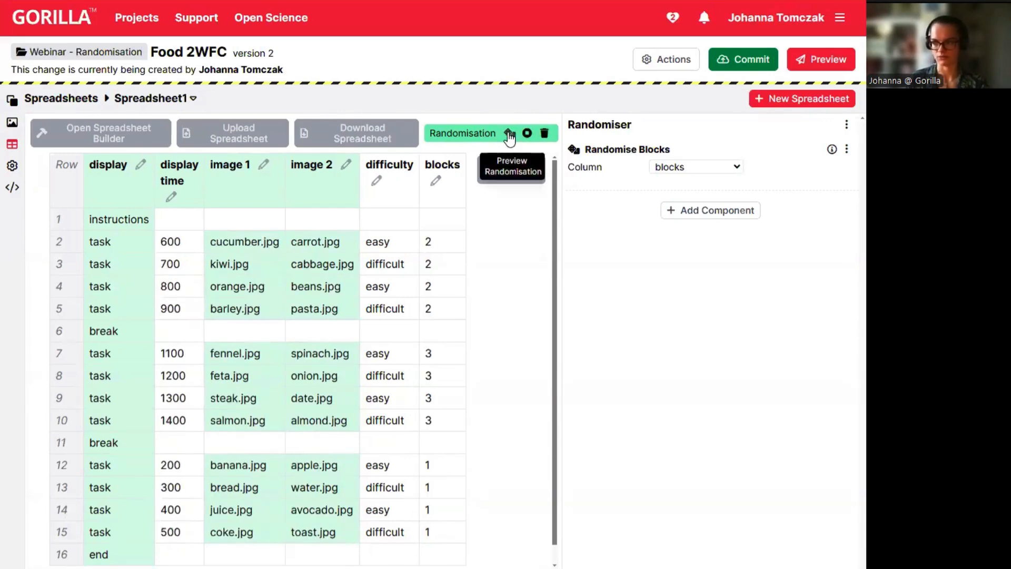
pyautogui.click(510, 134)
pyautogui.click(509, 135)
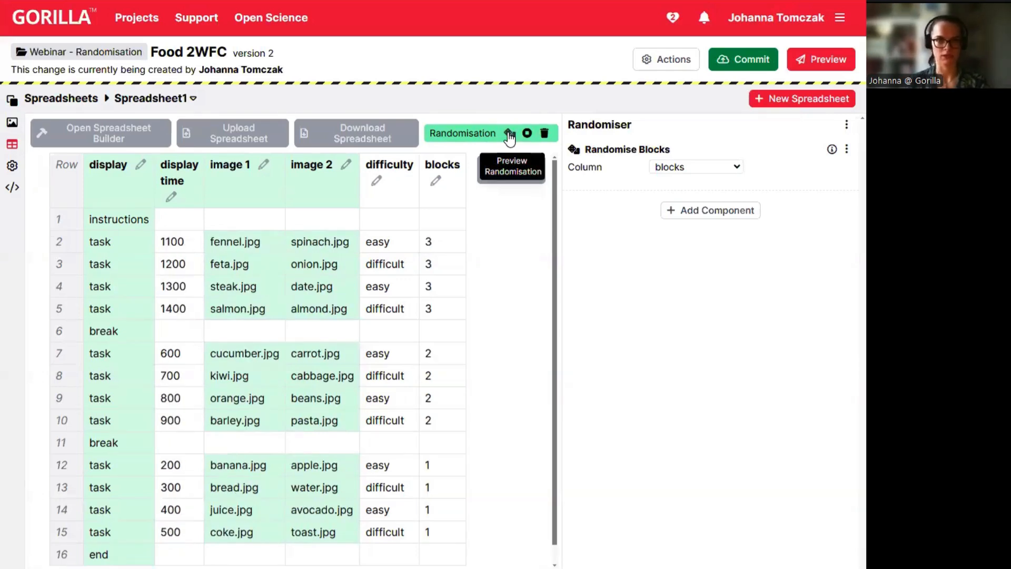
pyautogui.click(510, 134)
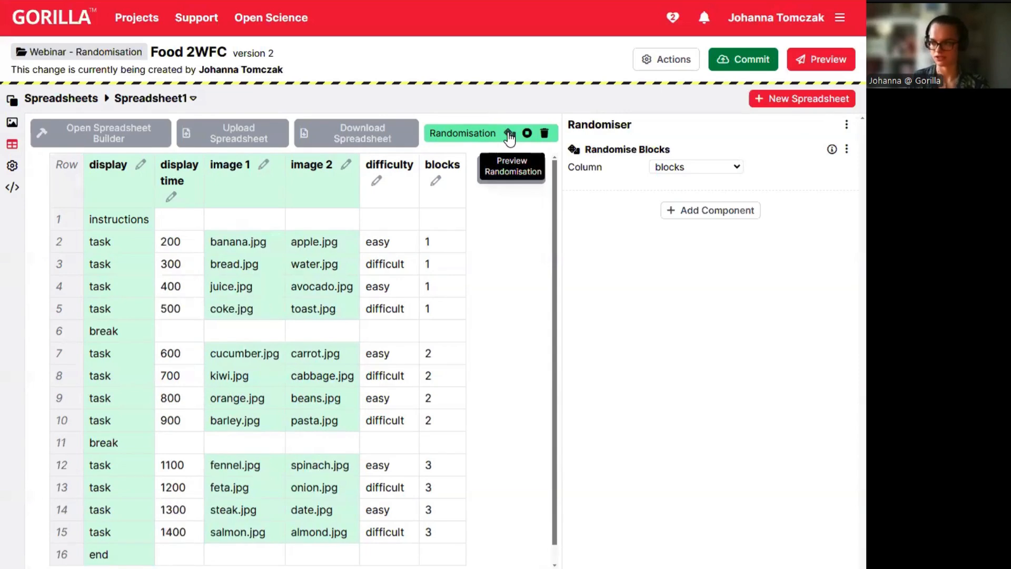
pyautogui.click(510, 135)
pyautogui.click(509, 135)
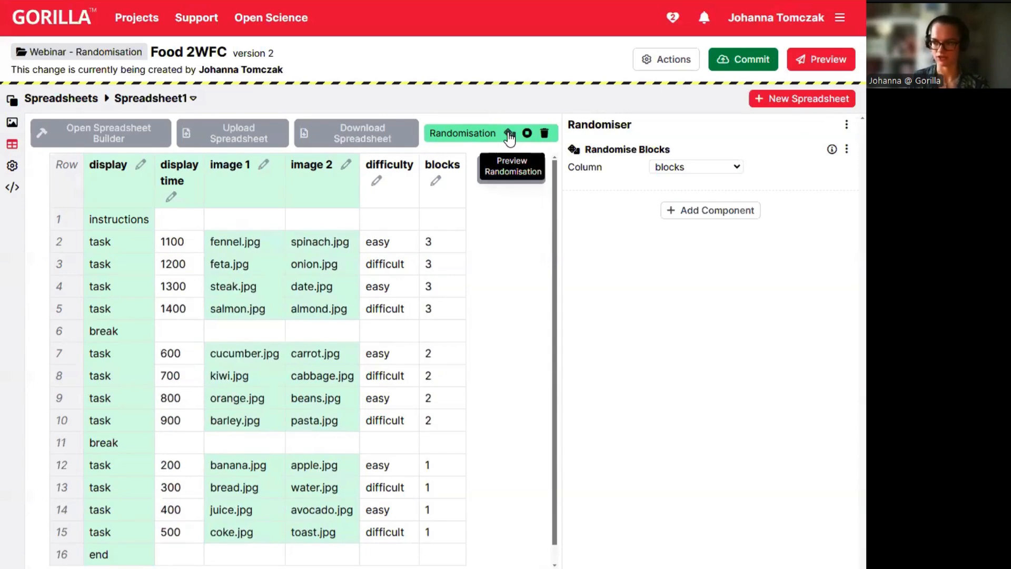
pyautogui.click(510, 135)
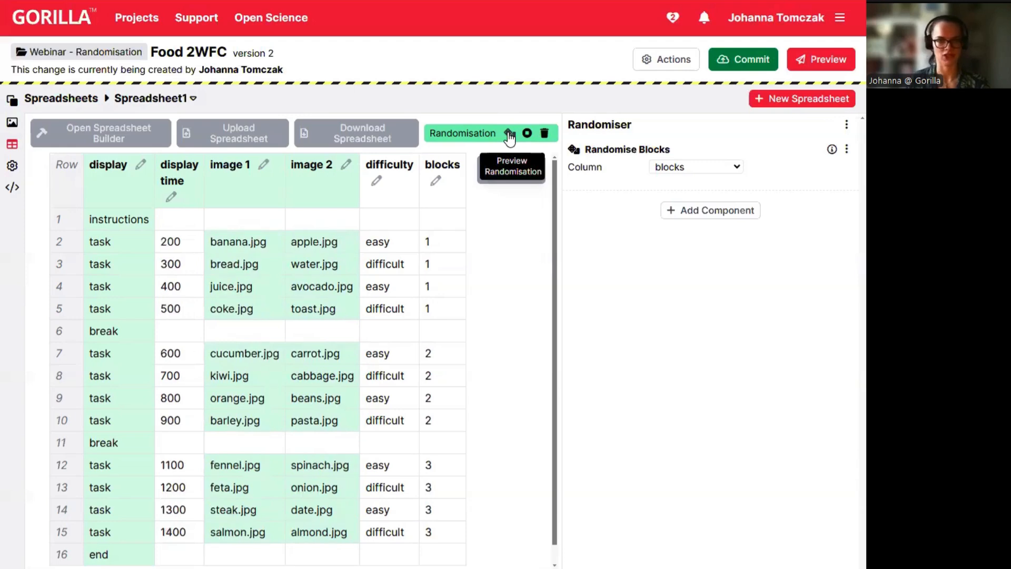
pyautogui.click(509, 134)
pyautogui.click(510, 134)
pyautogui.click(509, 134)
pyautogui.click(509, 134)
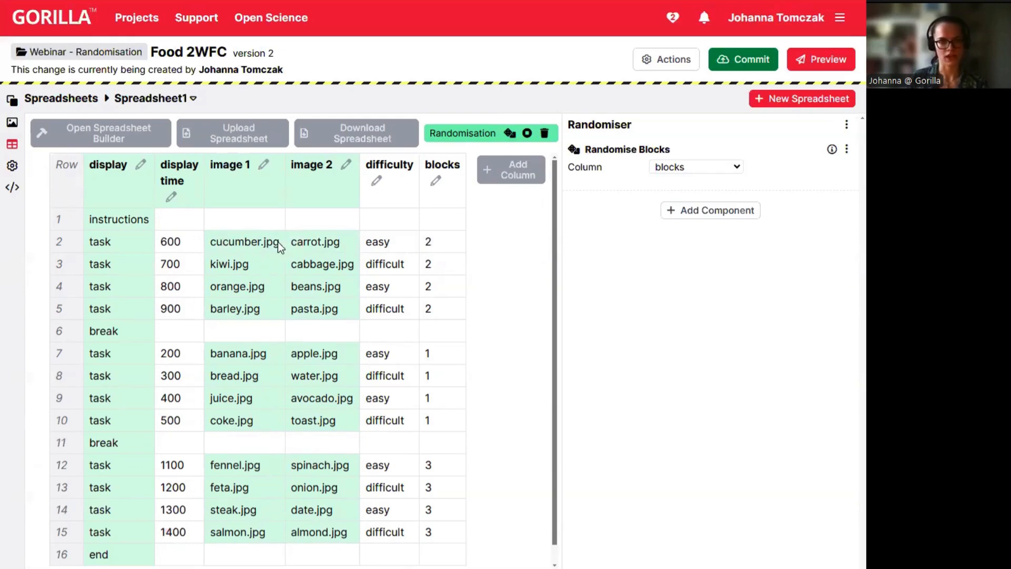
pyautogui.click(509, 133)
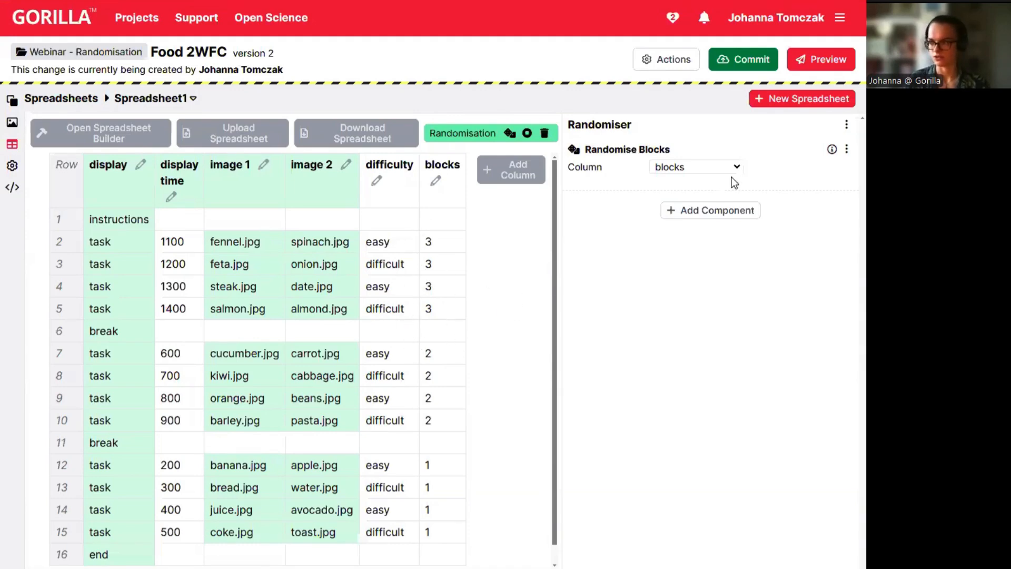
# Add a Randomise Trials component after Randomise Blocks, set to the blocks column.
pyautogui.click(719, 213)
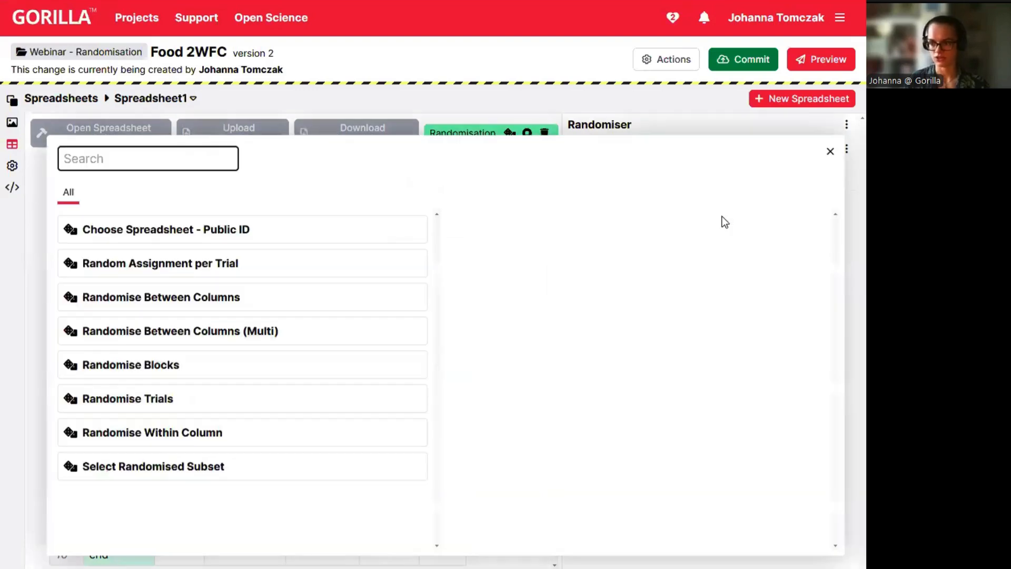
pyautogui.click(161, 404)
pyautogui.click(486, 291)
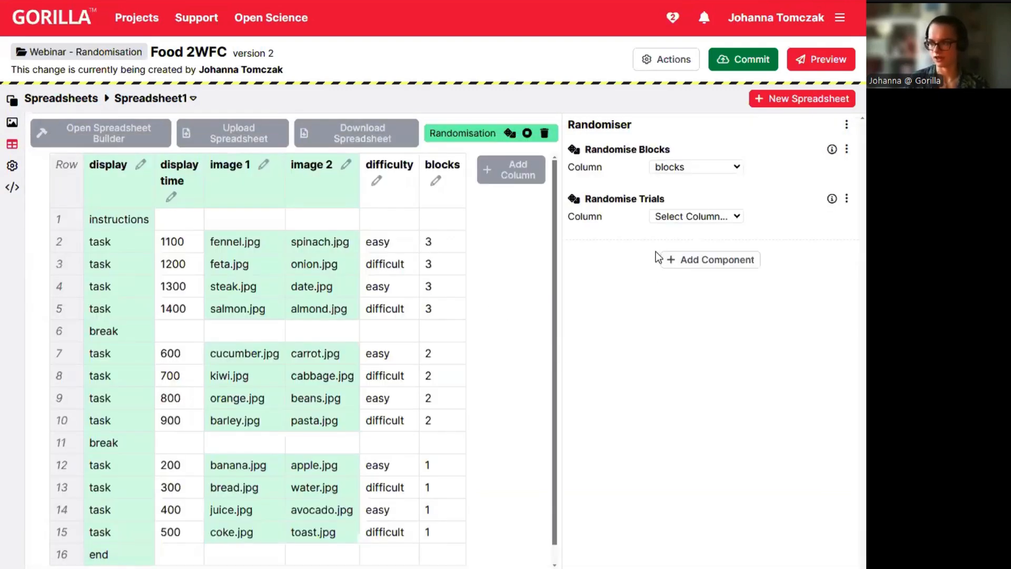
pyautogui.click(693, 221)
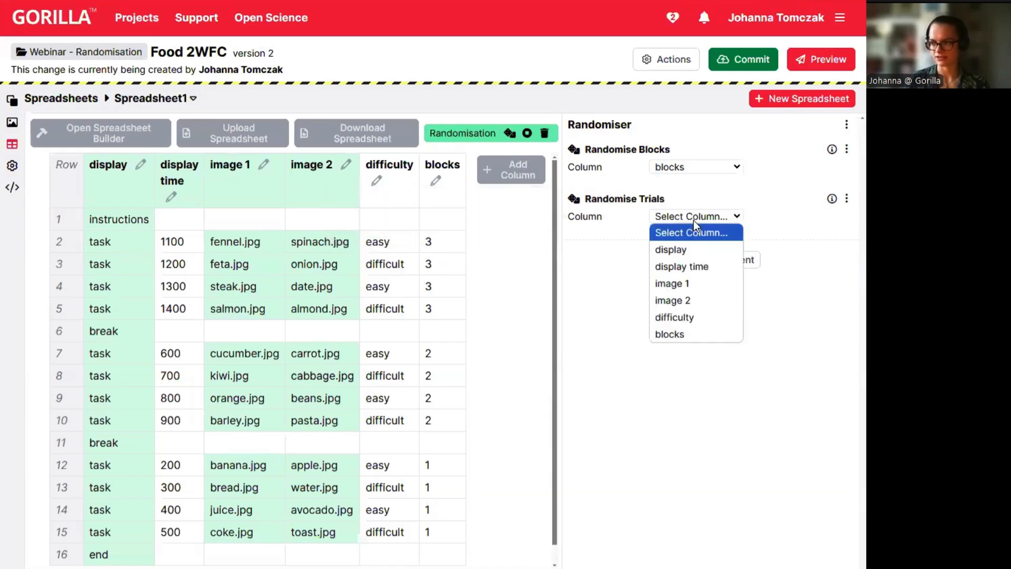
pyautogui.click(684, 334)
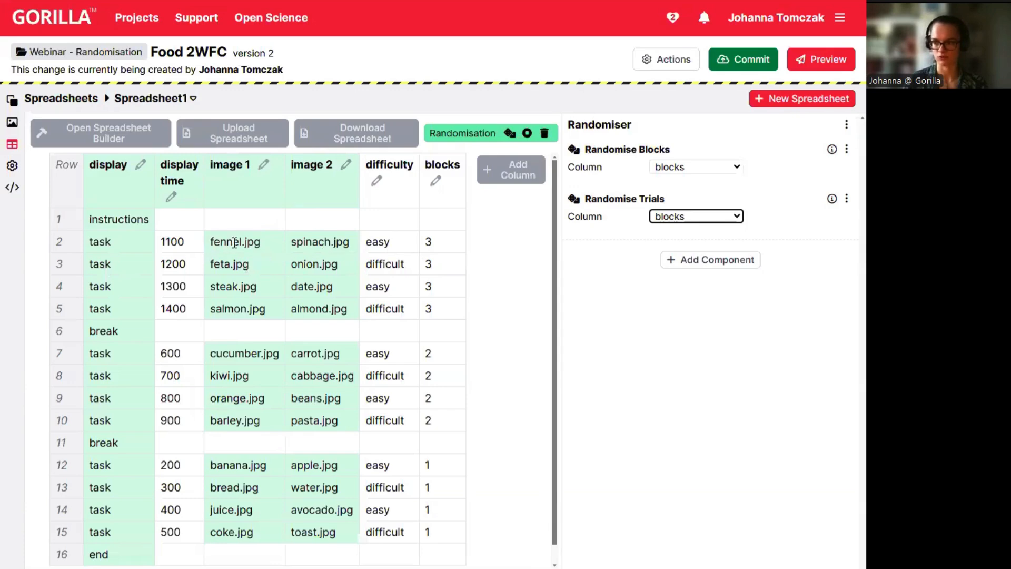
# Reshuffle the randomisation preview several times to see trials shuffled within their blocks.
pyautogui.click(510, 135)
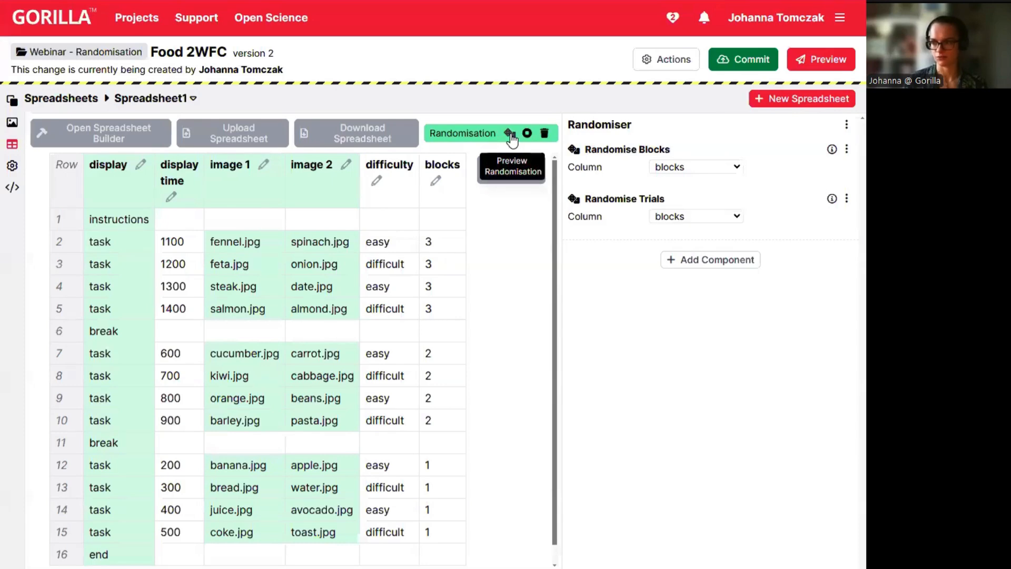
pyautogui.click(510, 135)
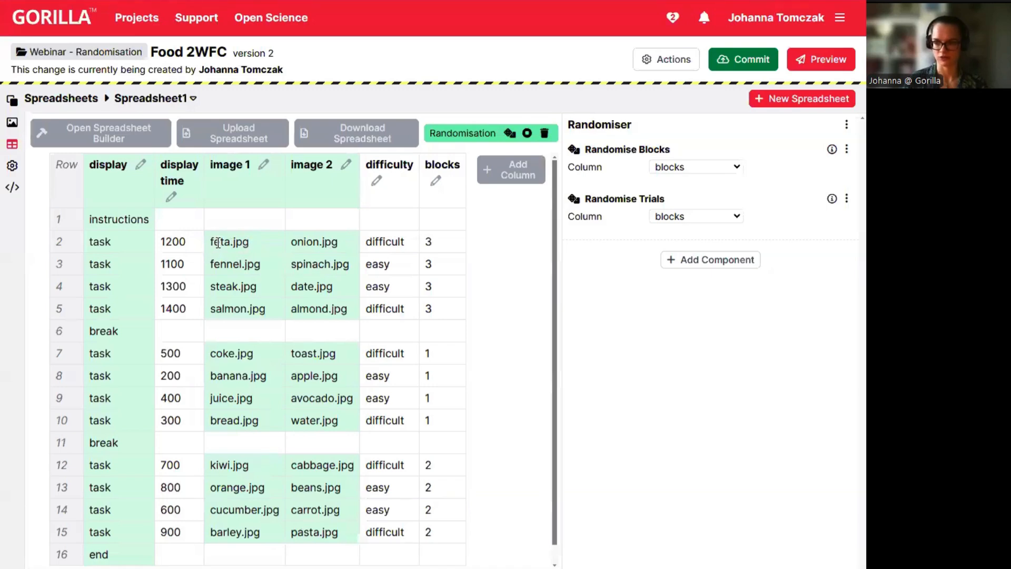
pyautogui.click(513, 135)
pyautogui.scroll(-1, 387, 522)
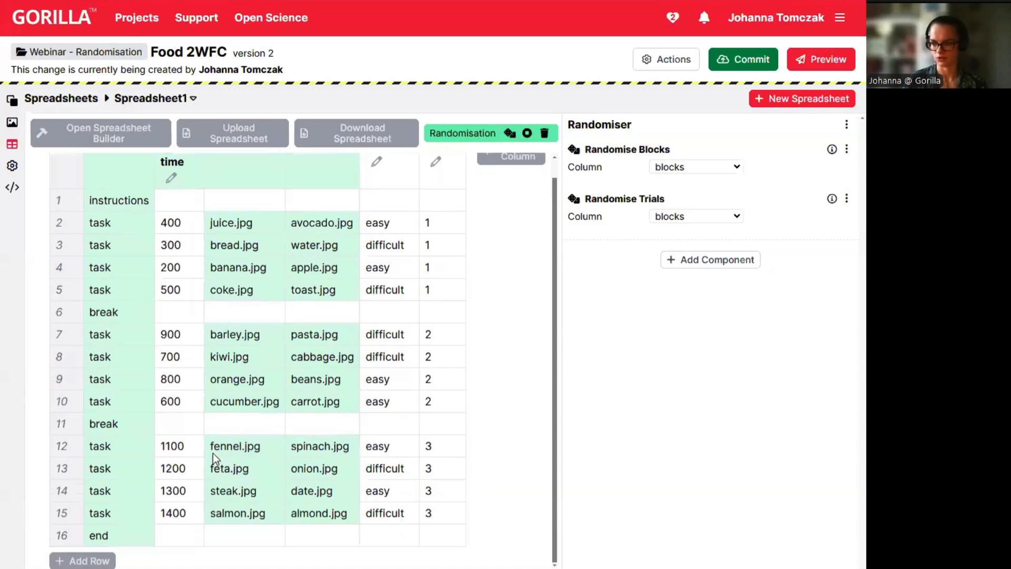
pyautogui.click(510, 135)
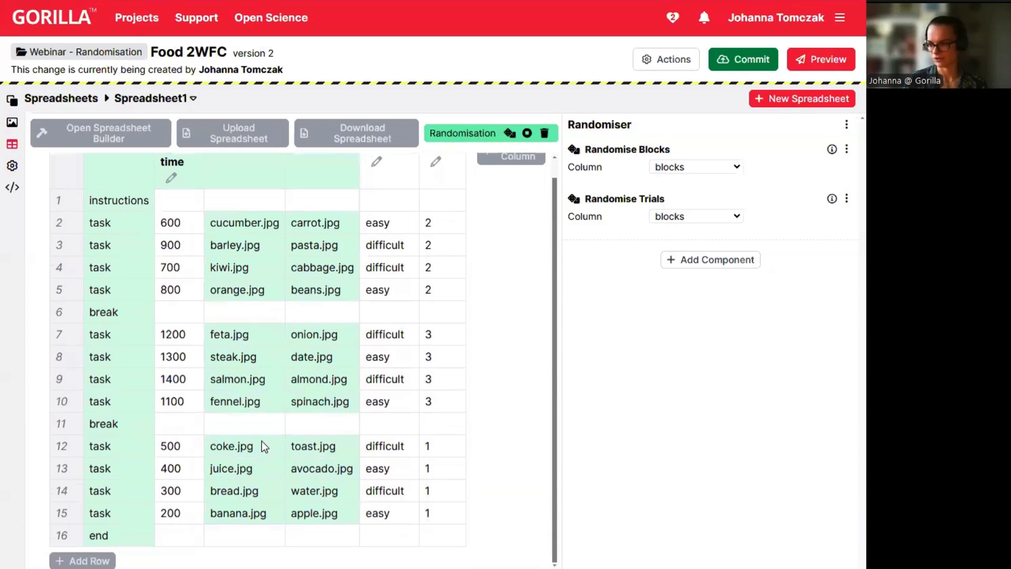
# Mark the shuffled feta.jpg and fennel.jpg rows, then open task Screen 2 with banana and apple.
pyautogui.moveTo(208, 334); pyautogui.dragTo(249, 339)
pyautogui.moveTo(211, 400); pyautogui.dragTo(255, 400)
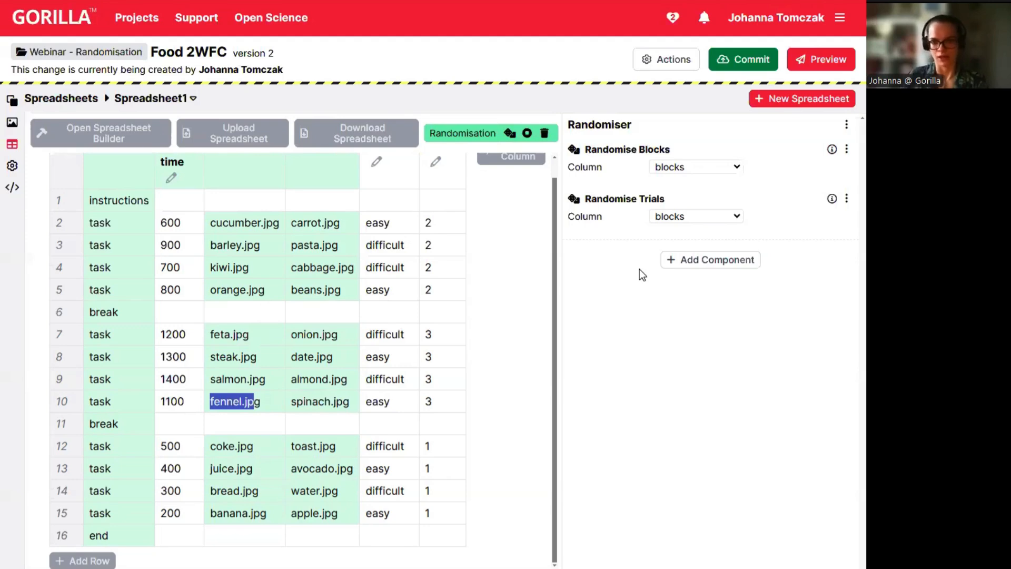
pyautogui.click(11, 100)
pyautogui.click(258, 448)
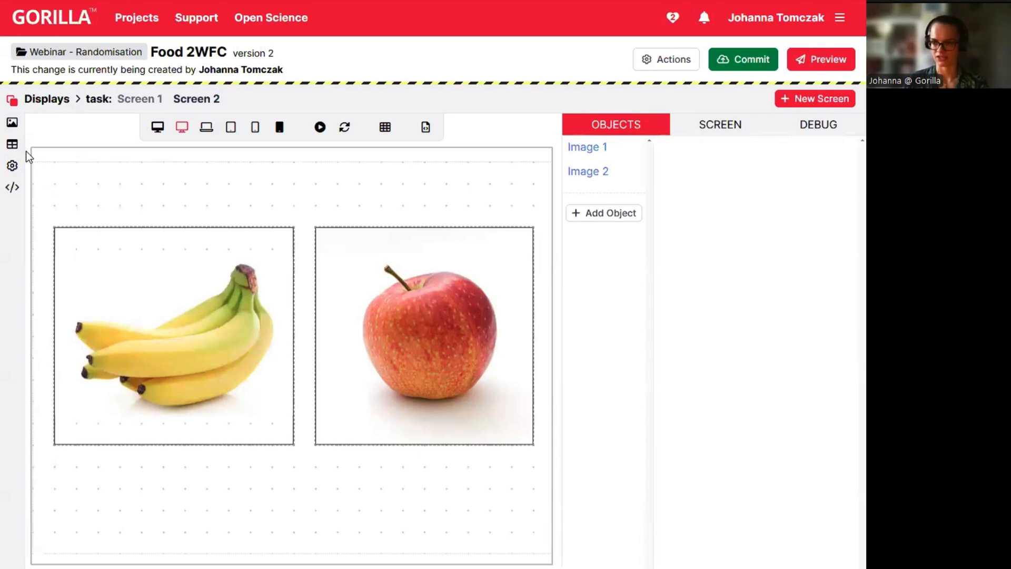
pyautogui.click(13, 146)
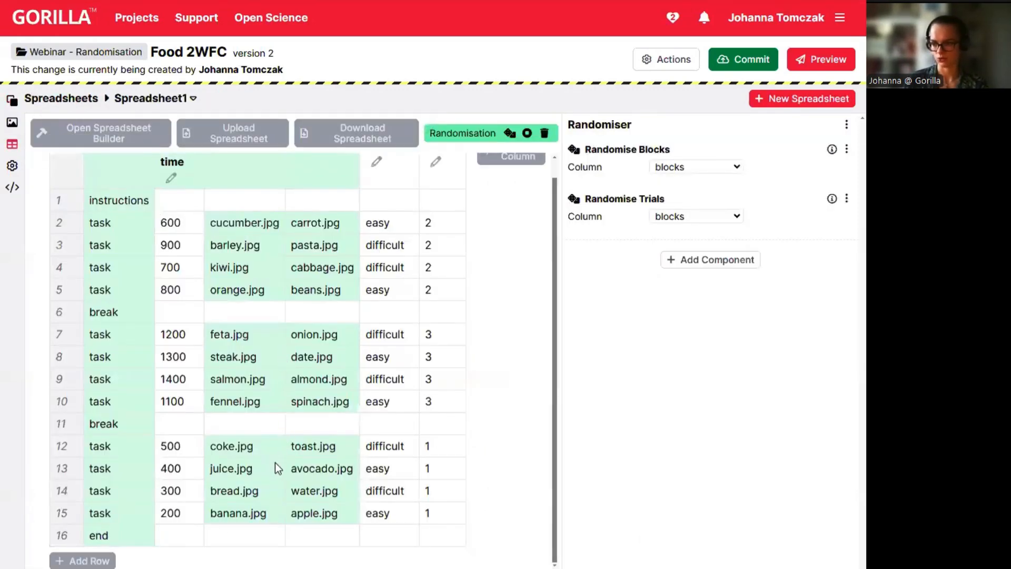
pyautogui.scroll(1, 248, 504)
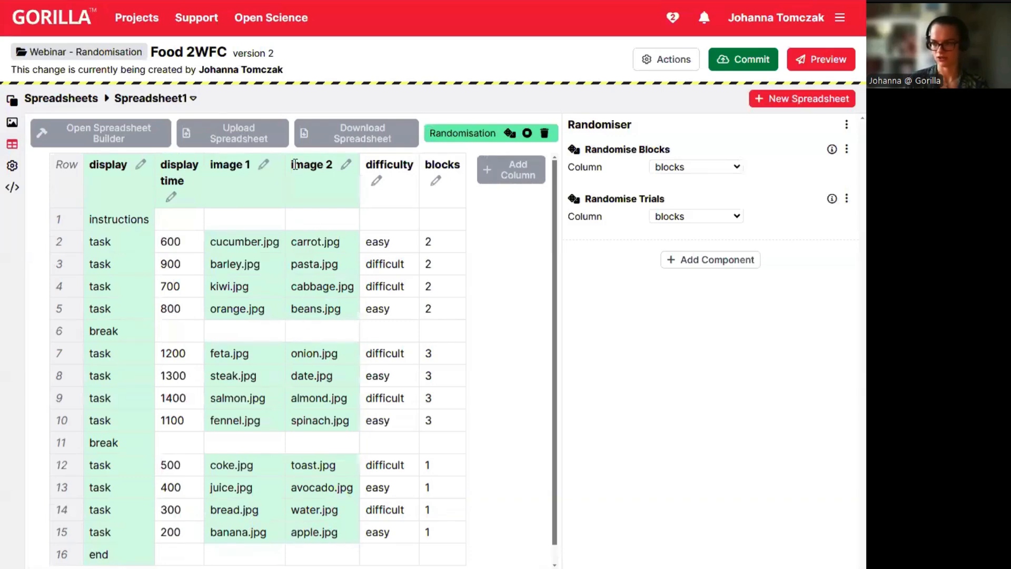
pyautogui.click(12, 100)
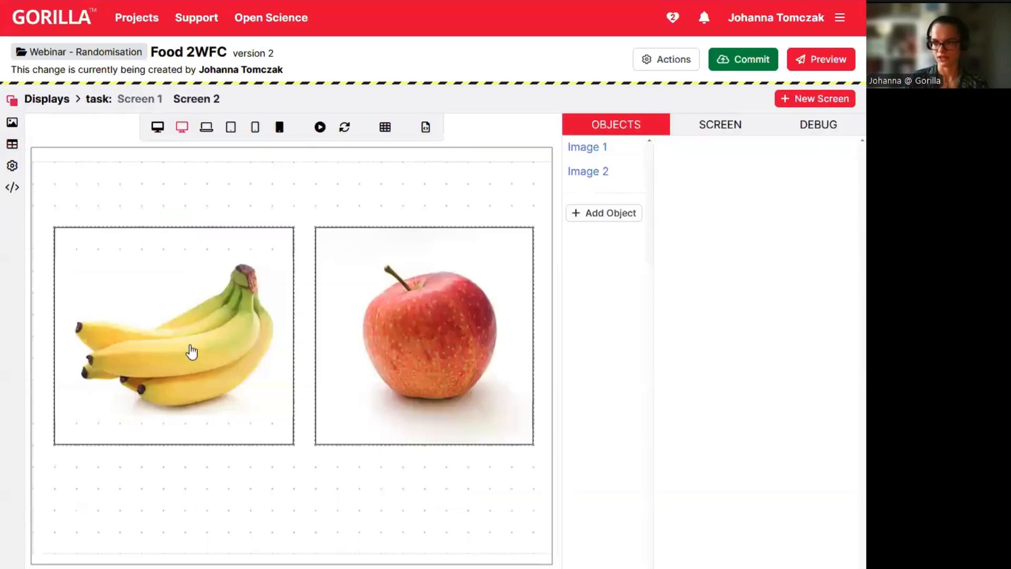
pyautogui.click(179, 347)
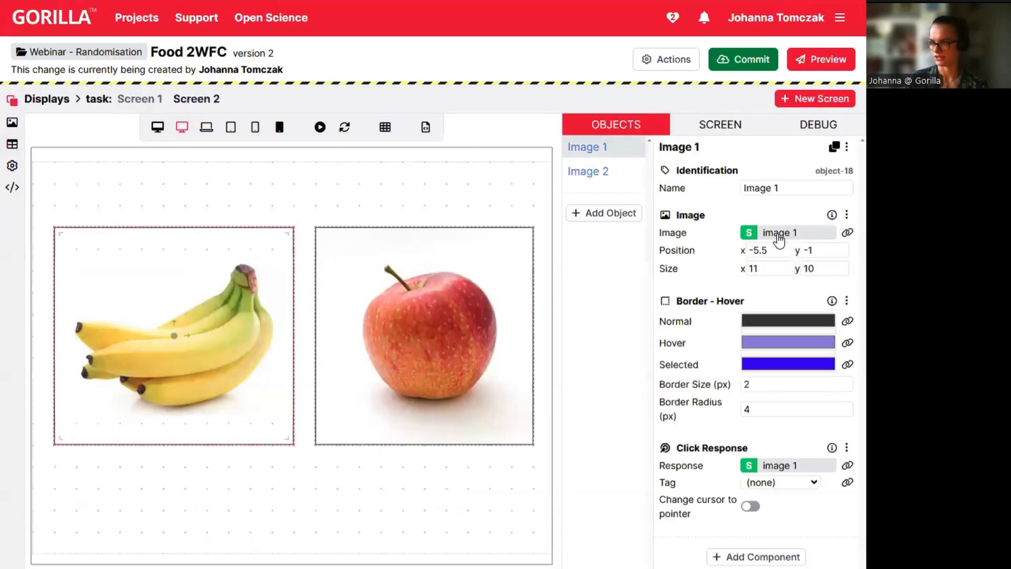
pyautogui.click(454, 340)
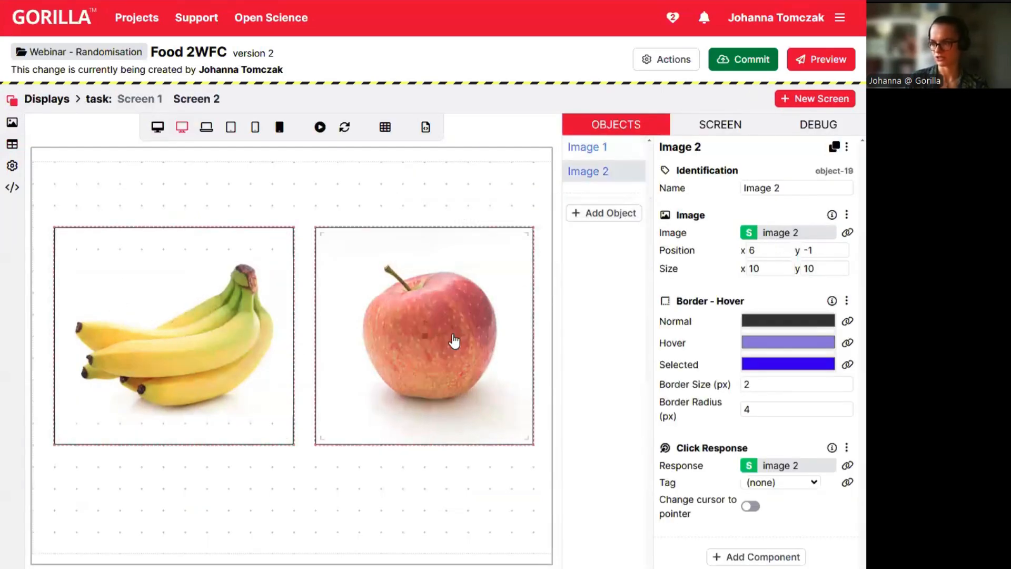
pyautogui.click(12, 143)
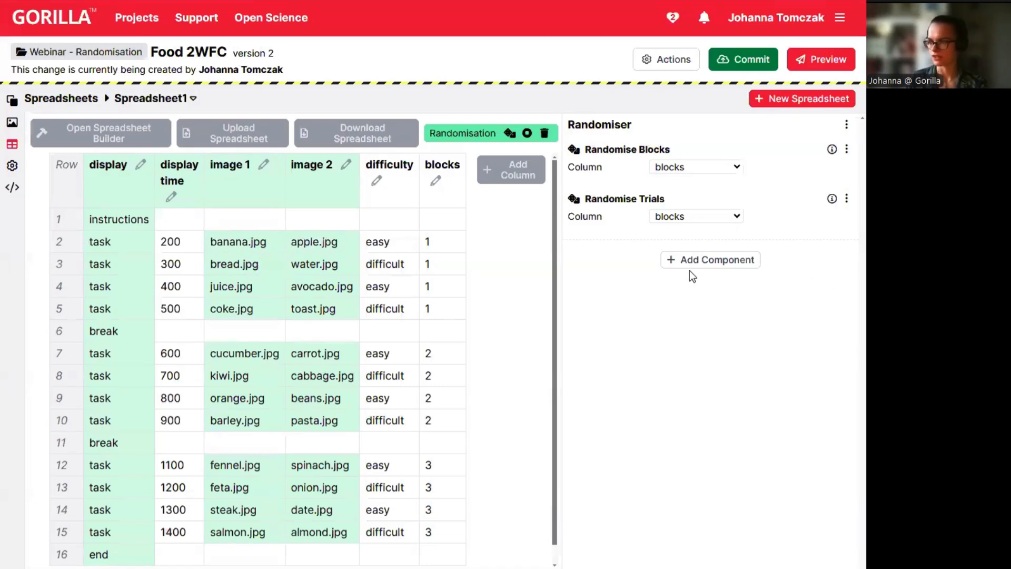
# Add Randomise Between Columns swapping the image 1 and image 2 columns, then preview it.
pyautogui.click(703, 264)
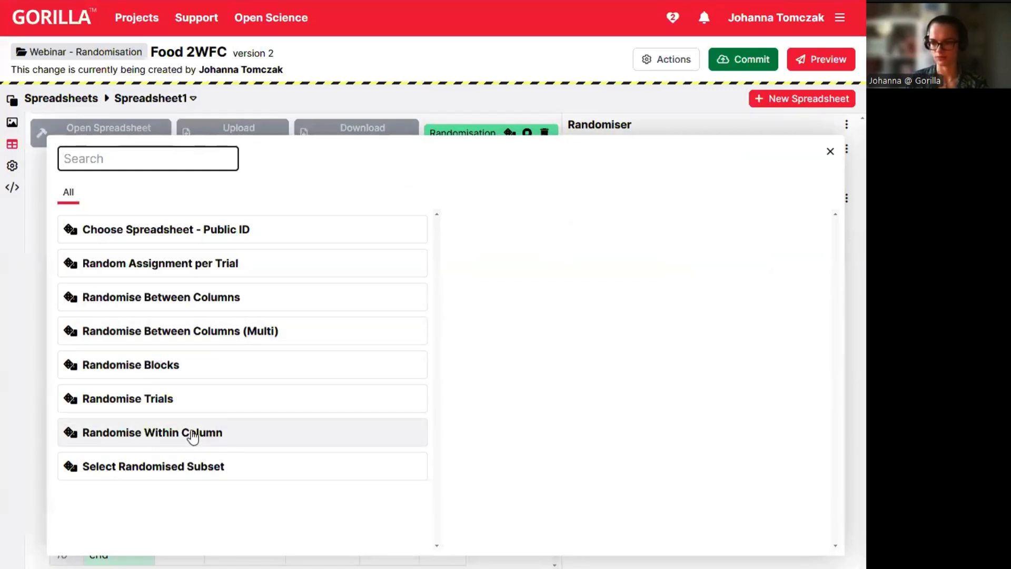
pyautogui.click(168, 440)
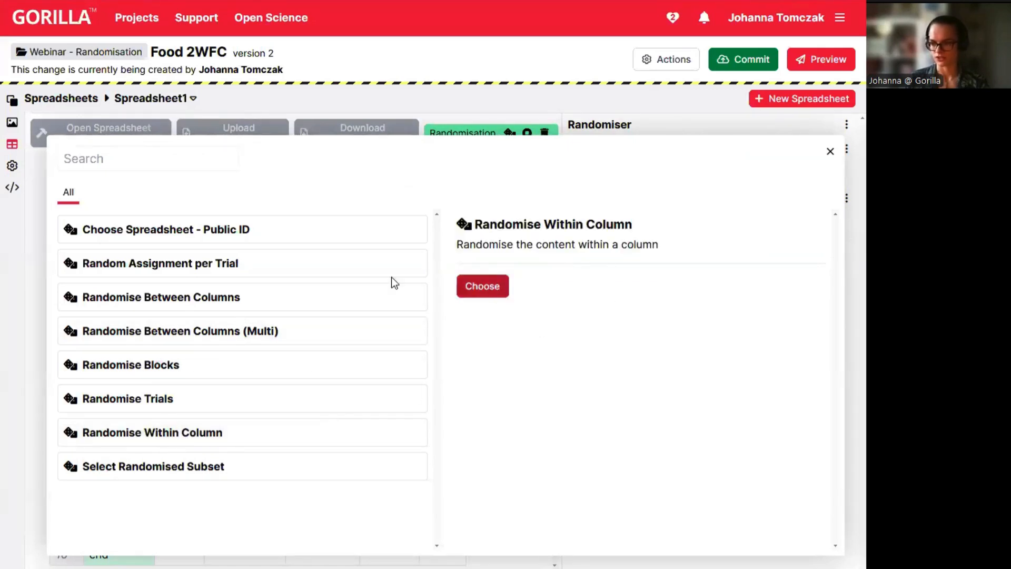
pyautogui.click(168, 302)
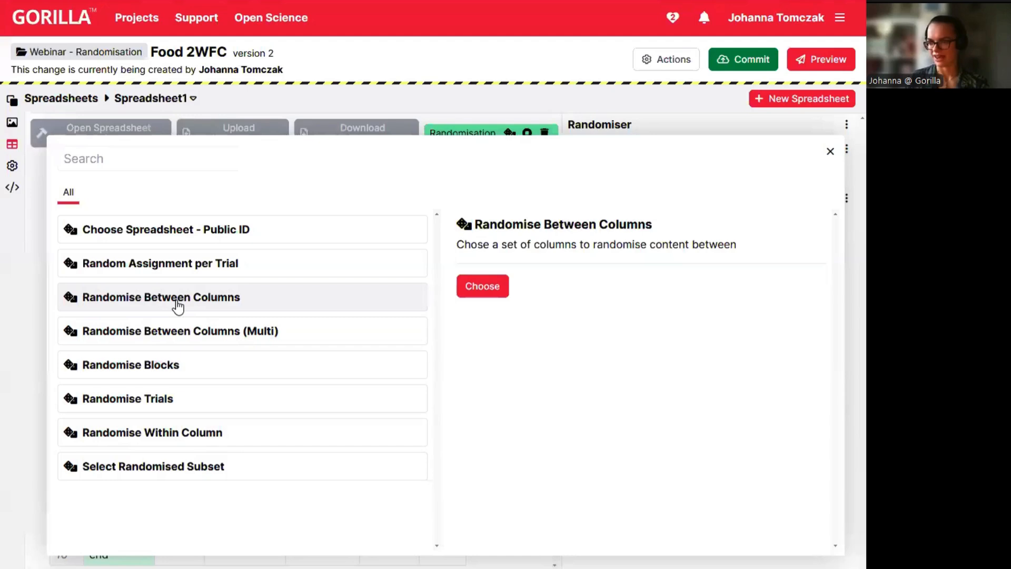
pyautogui.click(492, 292)
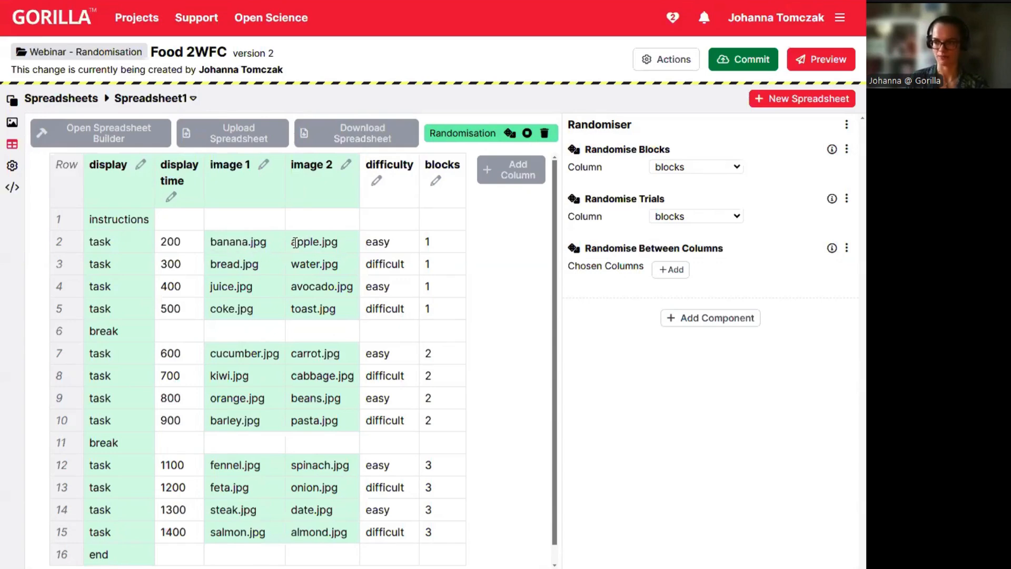
pyautogui.click(665, 270)
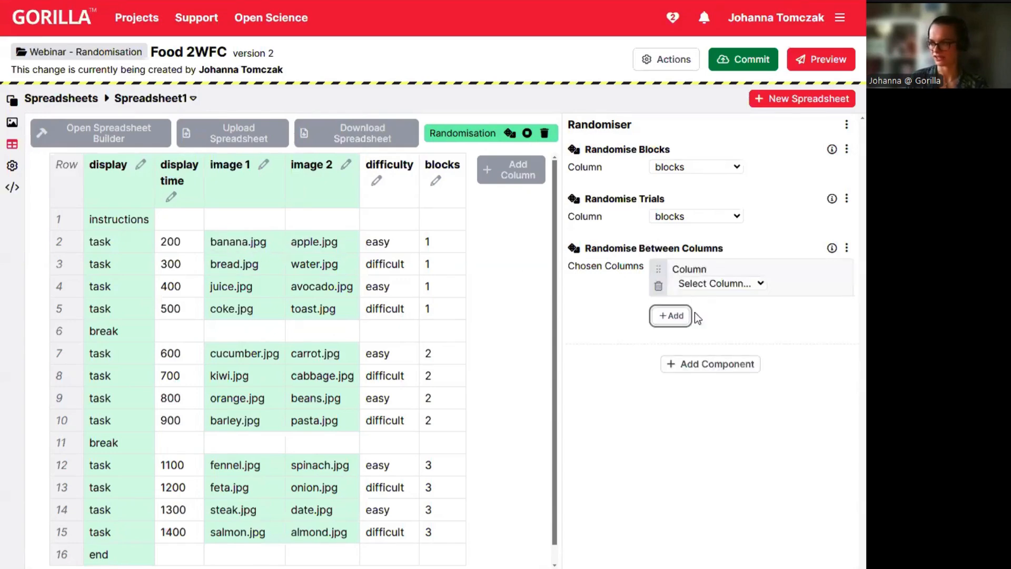
pyautogui.click(719, 286)
pyautogui.click(705, 349)
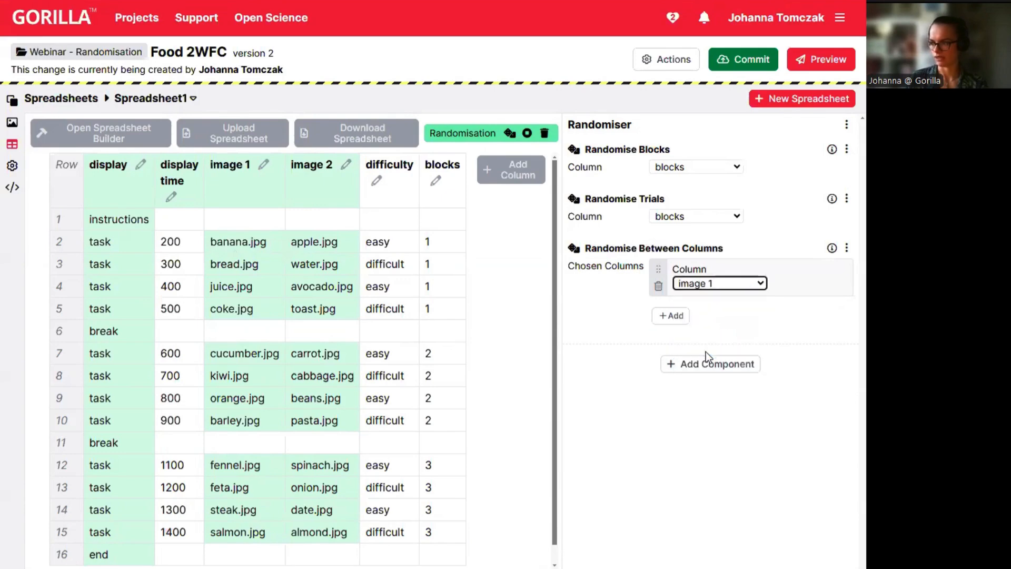
pyautogui.click(665, 316)
pyautogui.click(722, 334)
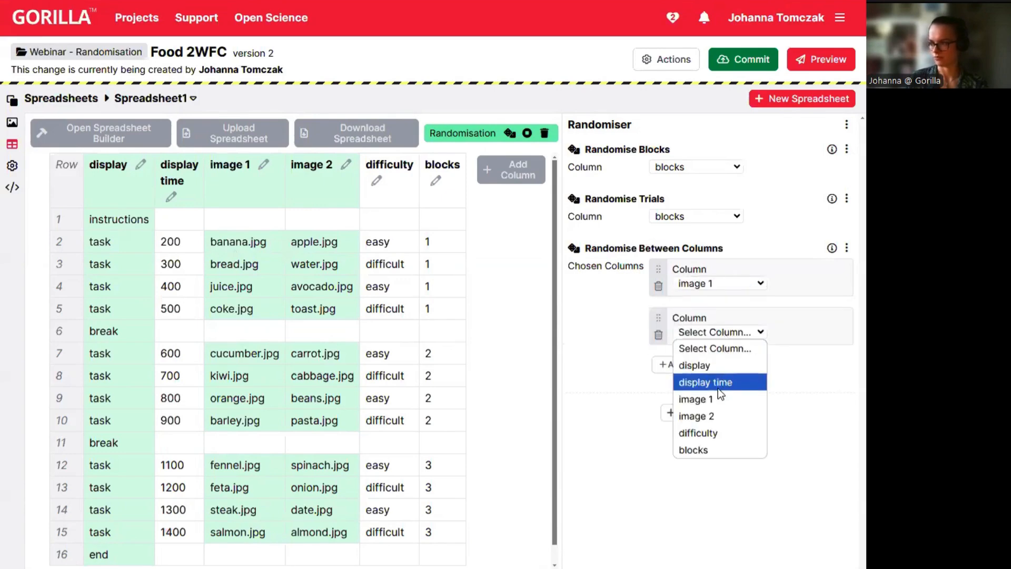
pyautogui.click(718, 414)
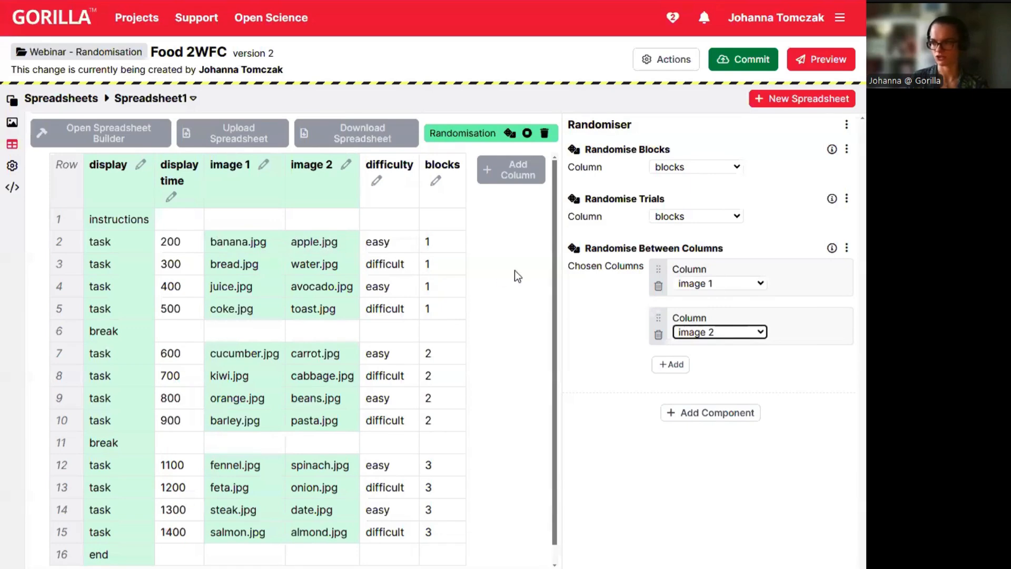
pyautogui.click(510, 135)
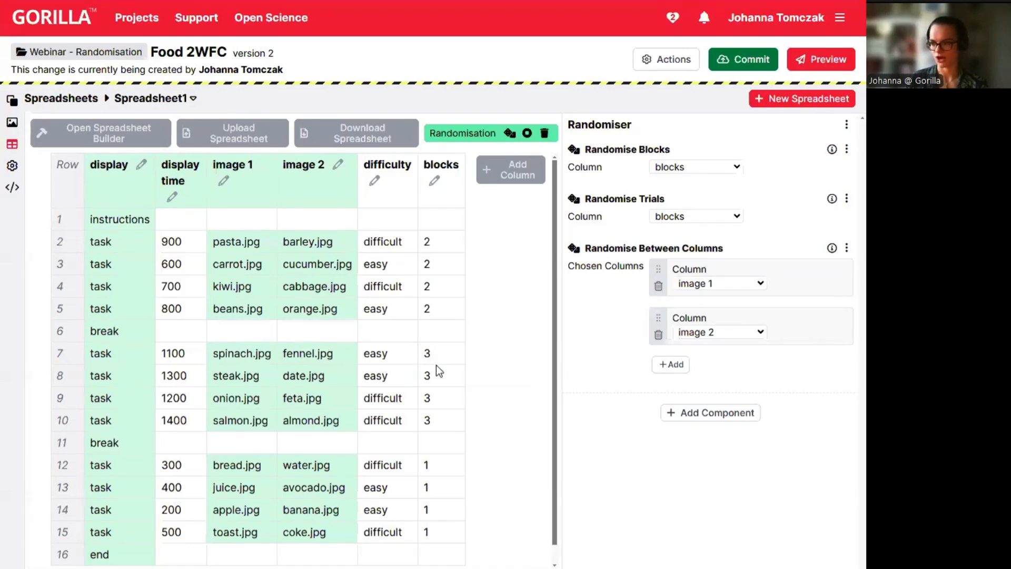
# Reroll the preview five times to compare block, trial and image-side shuffling.
pyautogui.click(509, 134)
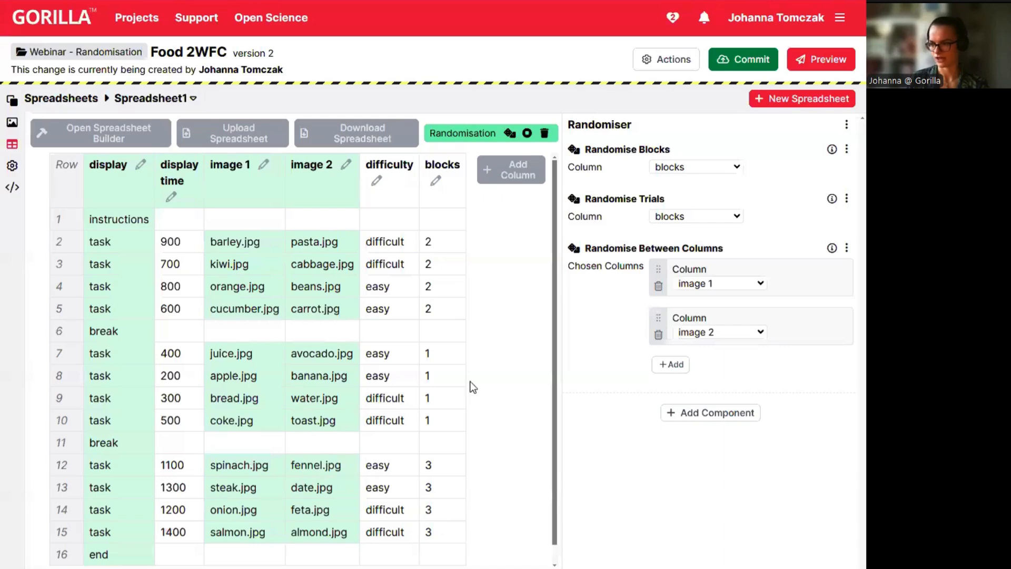
pyautogui.click(511, 135)
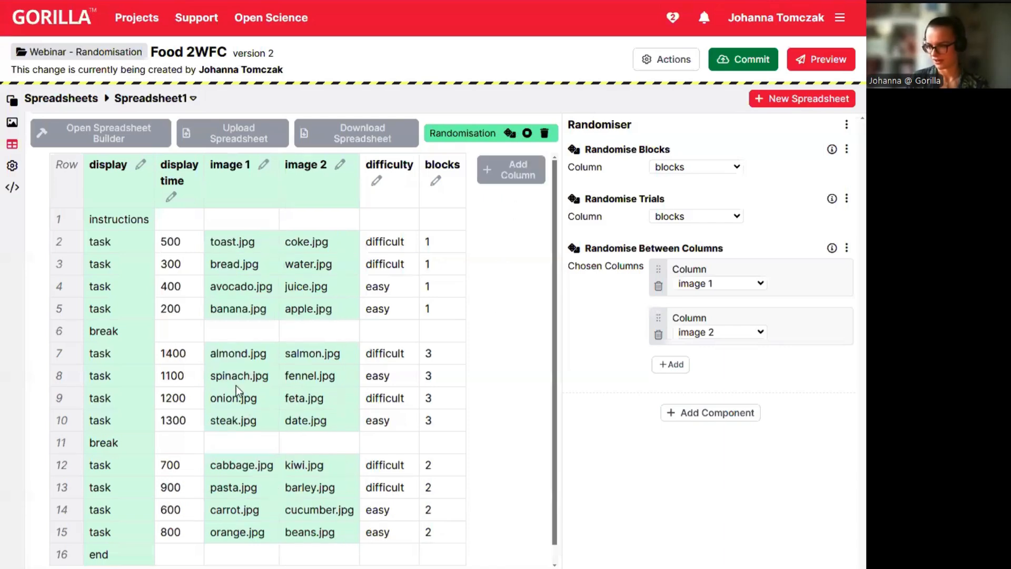
pyautogui.click(509, 133)
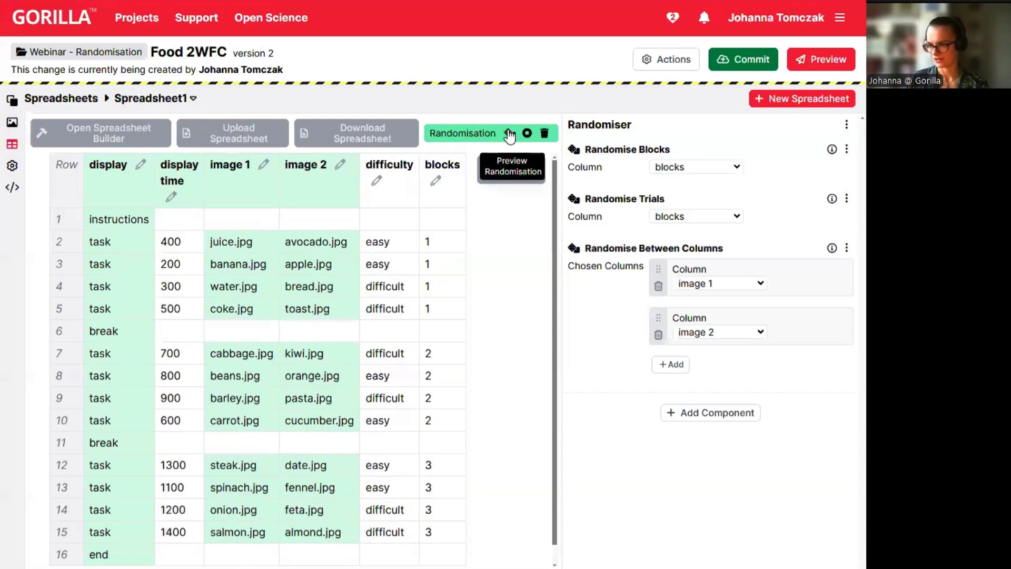
pyautogui.click(509, 134)
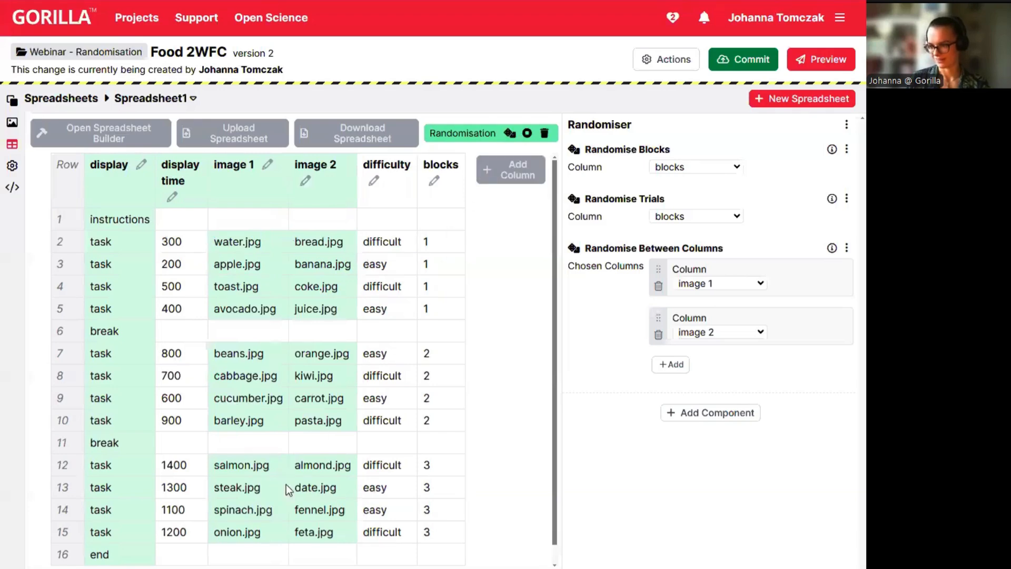
pyautogui.click(508, 134)
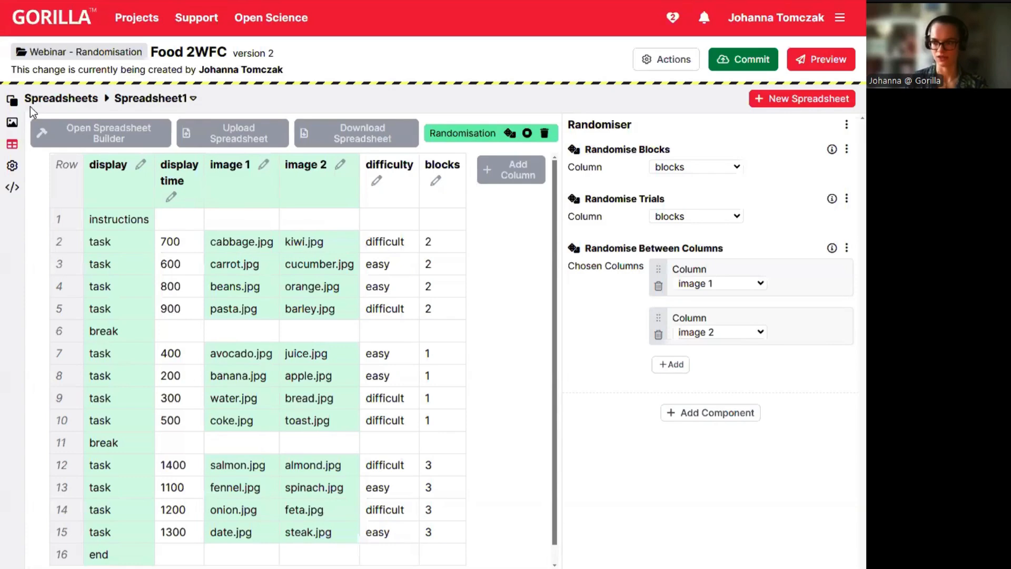
pyautogui.click(12, 100)
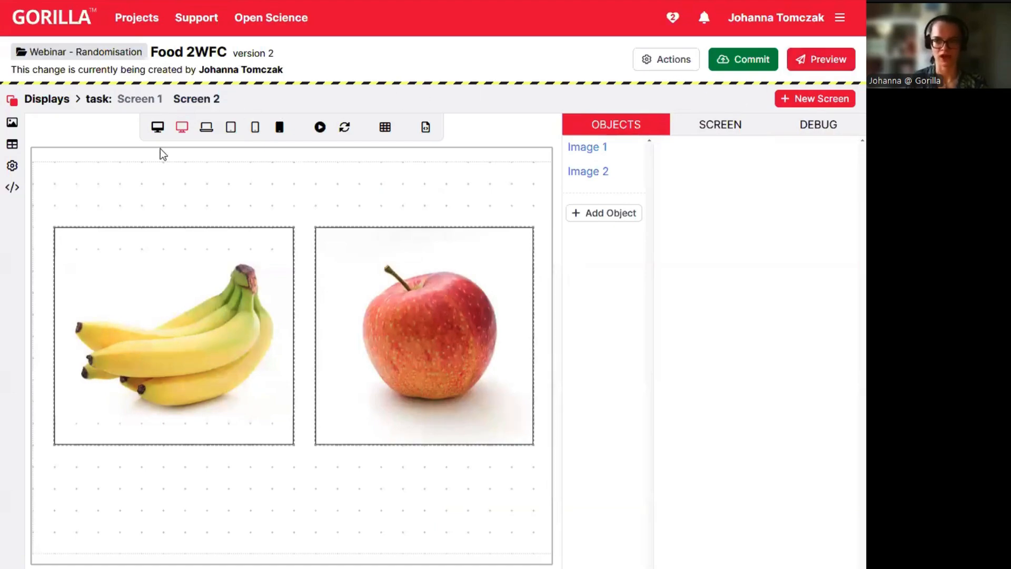
pyautogui.click(12, 143)
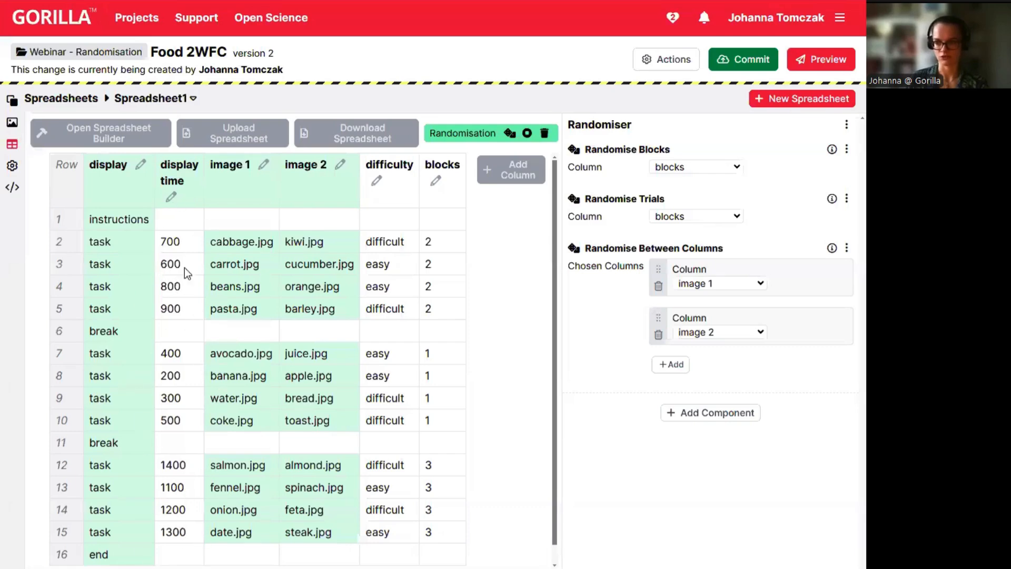
# Add a Randomise Within Column component on the display time column and preview it twice.
pyautogui.click(689, 416)
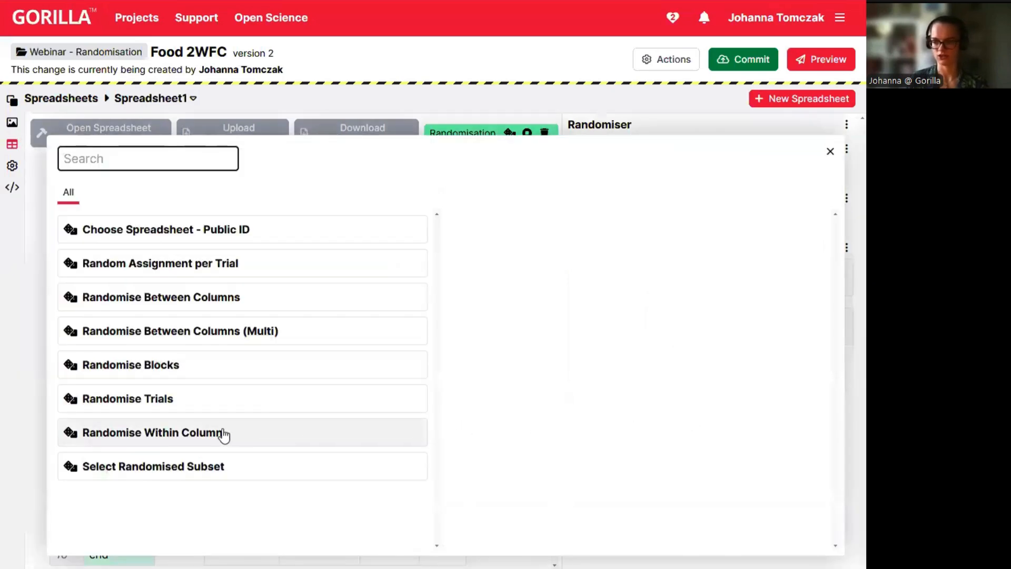
pyautogui.click(160, 435)
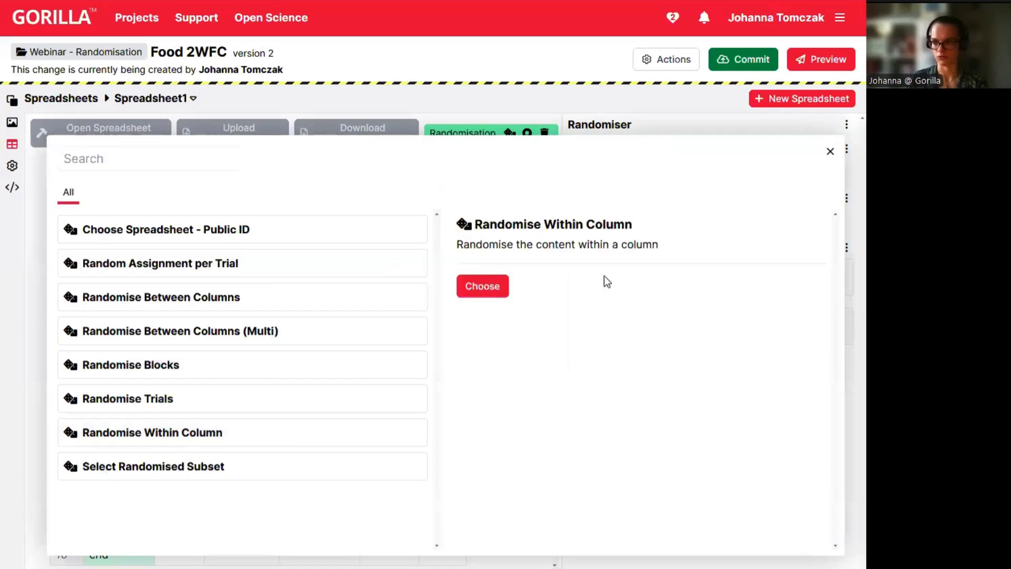
pyautogui.click(491, 288)
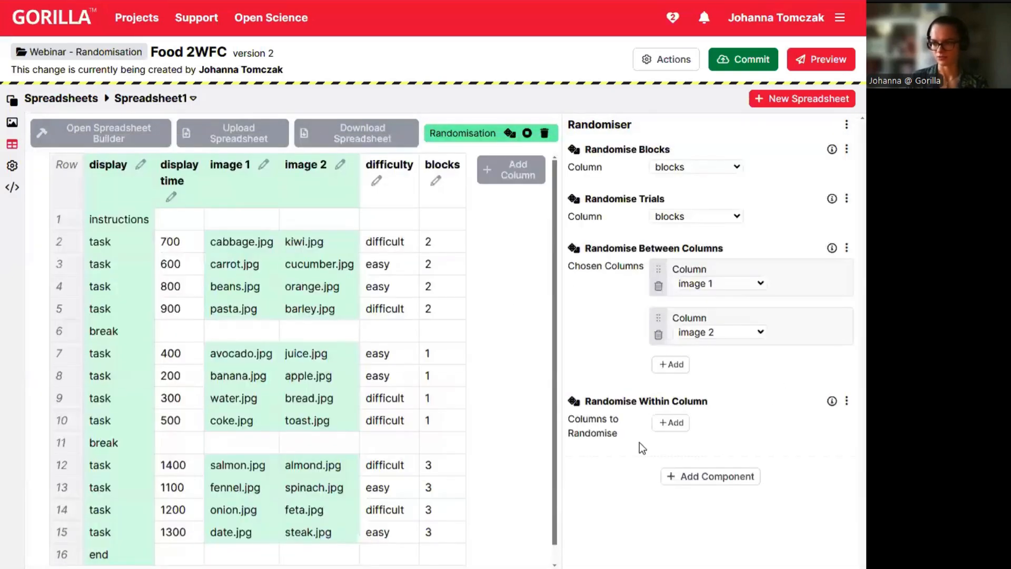
pyautogui.click(667, 422)
pyautogui.click(741, 437)
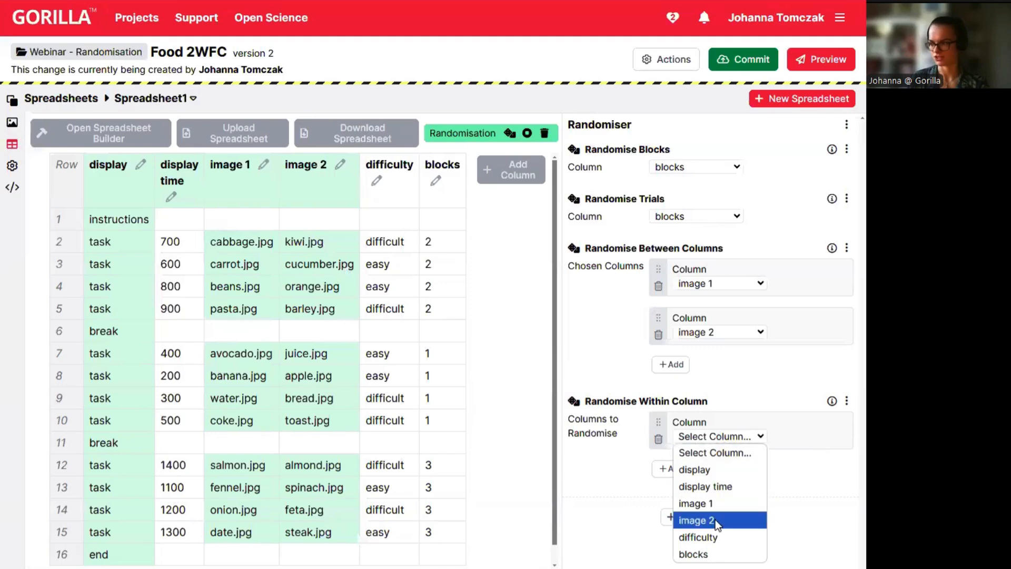
pyautogui.click(713, 486)
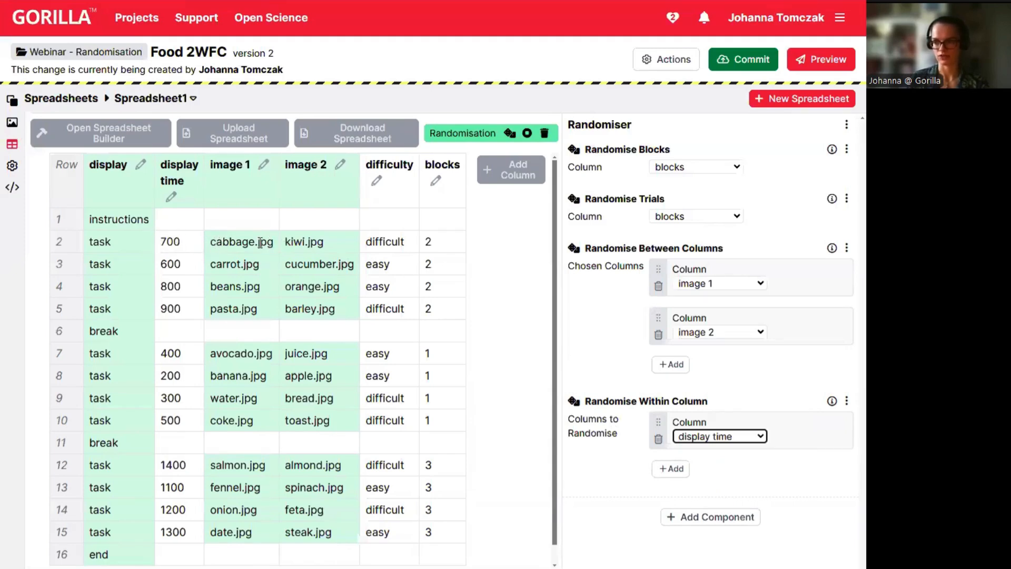
pyautogui.click(510, 135)
pyautogui.click(509, 135)
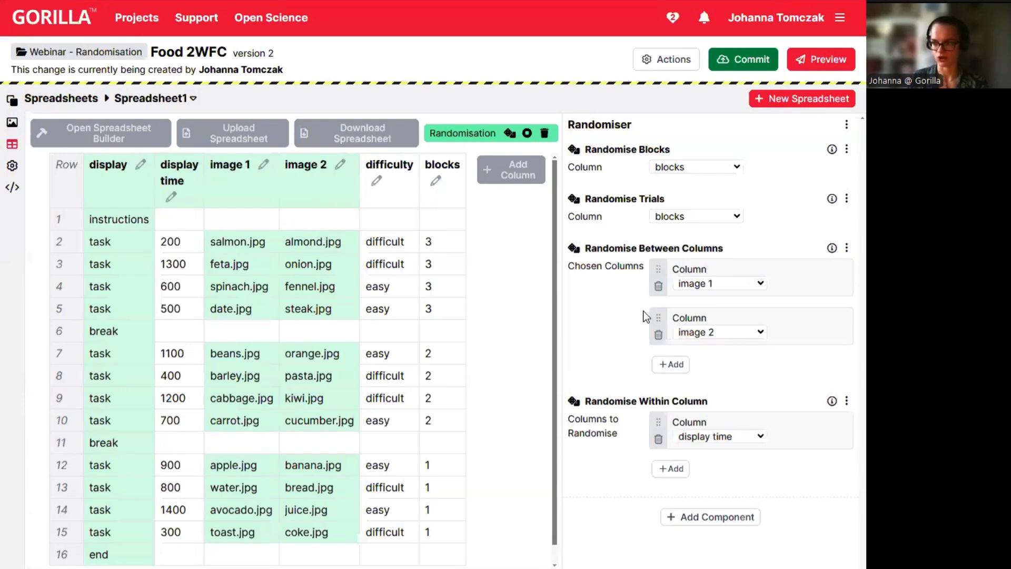
pyautogui.click(716, 517)
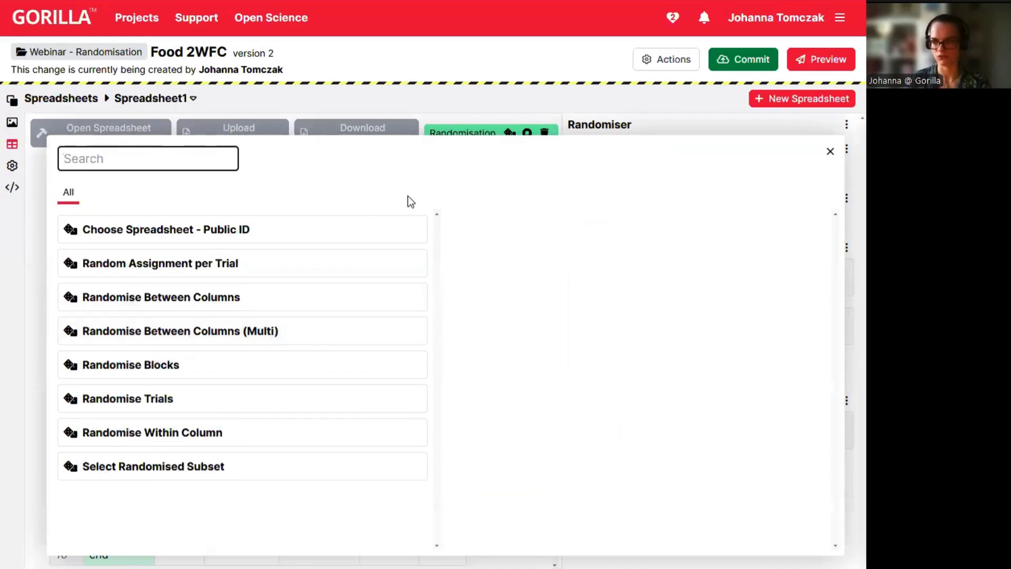
pyautogui.click(830, 152)
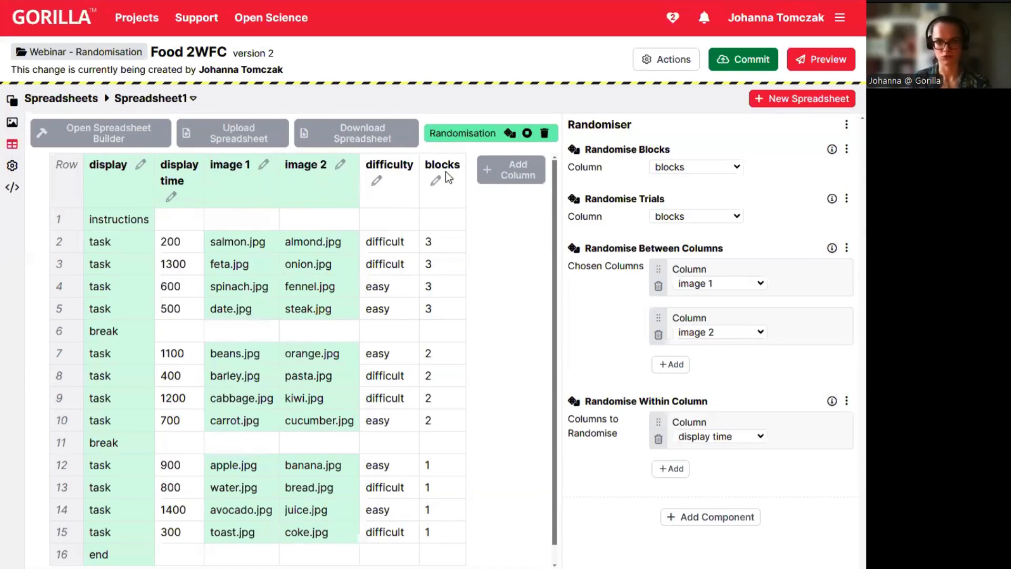
pyautogui.click(722, 520)
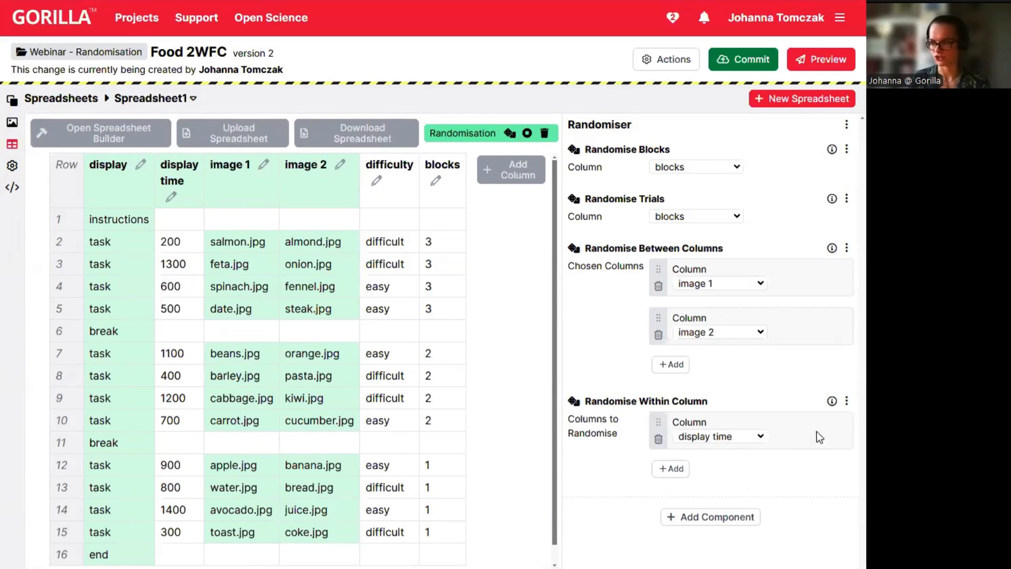
# Remove the Randomise Within Column and Randomise Between Columns components.
pyautogui.click(847, 403)
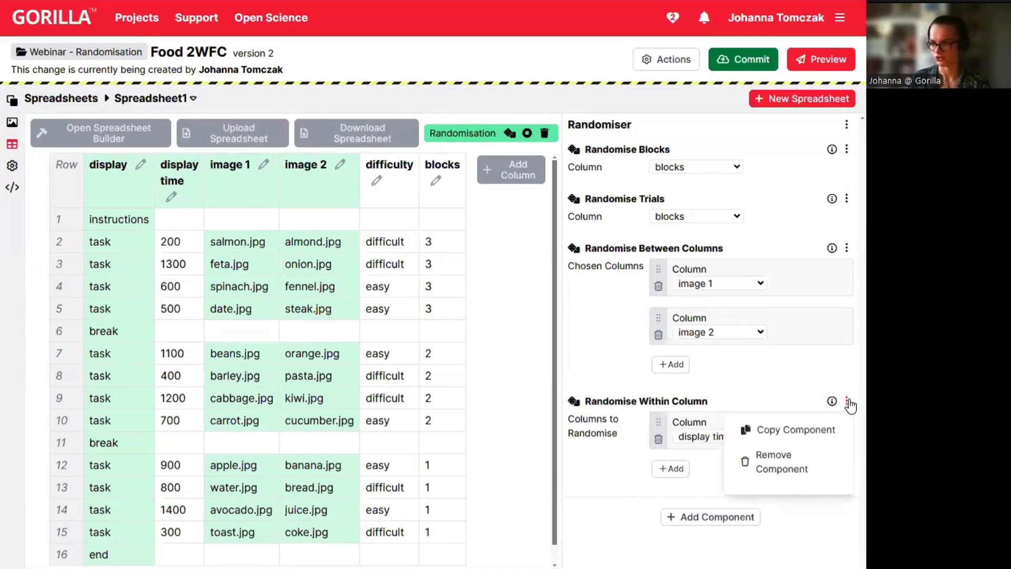
pyautogui.click(774, 472)
pyautogui.click(482, 268)
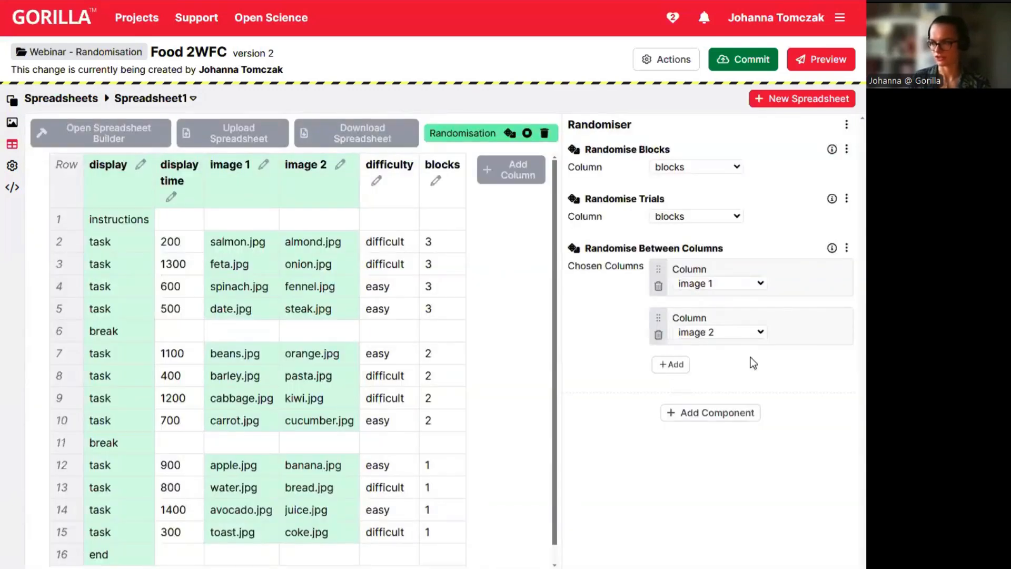
pyautogui.click(846, 248)
pyautogui.click(790, 304)
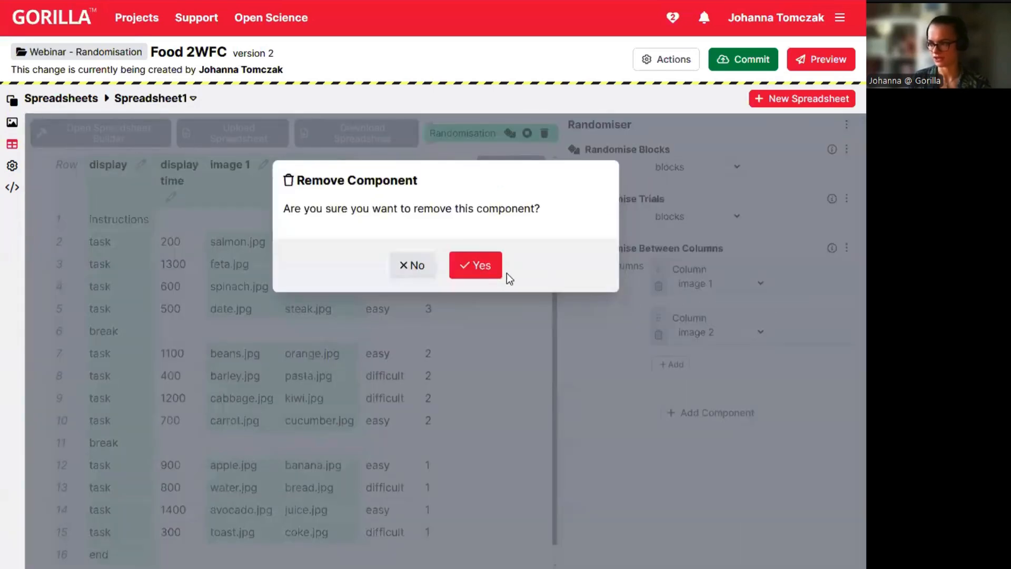
pyautogui.click(499, 274)
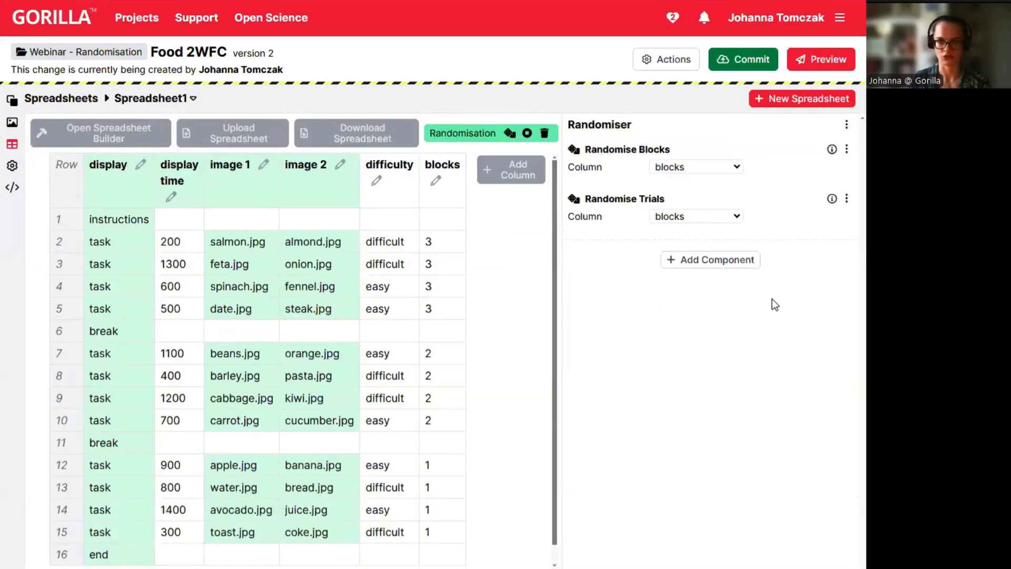
# Remove the Randomise Trials and Randomise Blocks components.
pyautogui.click(846, 199)
pyautogui.click(819, 268)
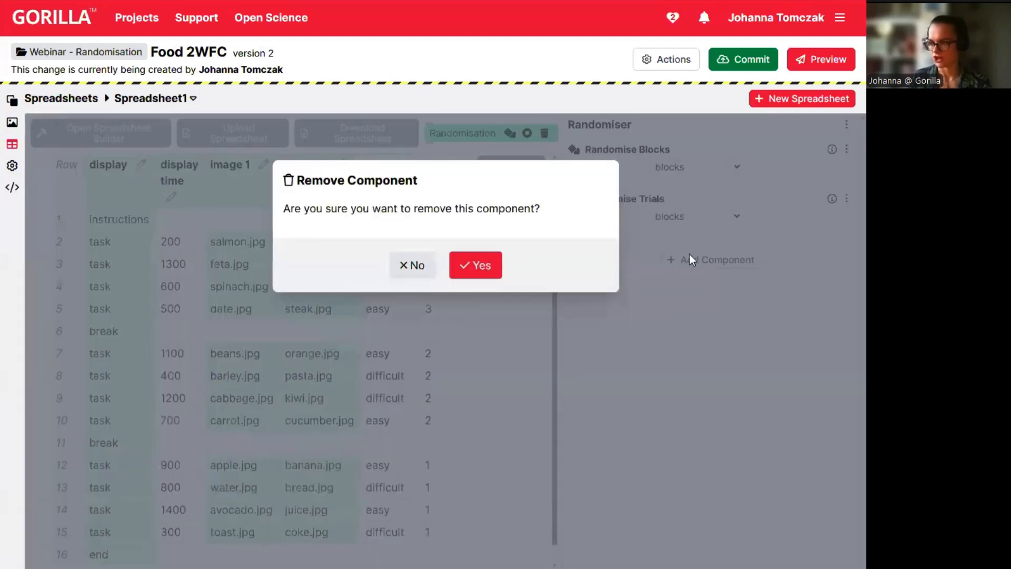
pyautogui.click(485, 274)
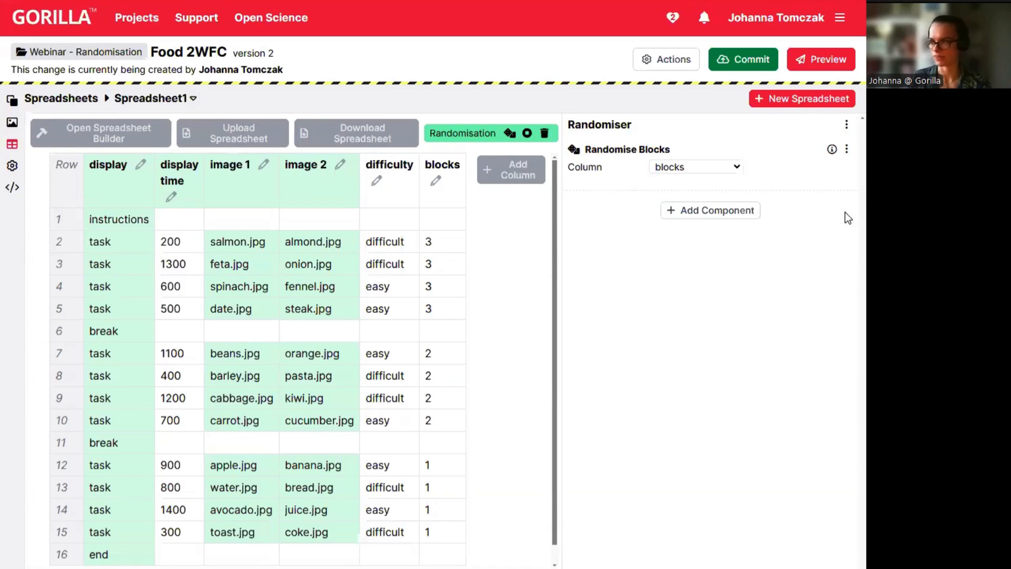
pyautogui.click(846, 151)
pyautogui.click(790, 210)
pyautogui.press('Return')
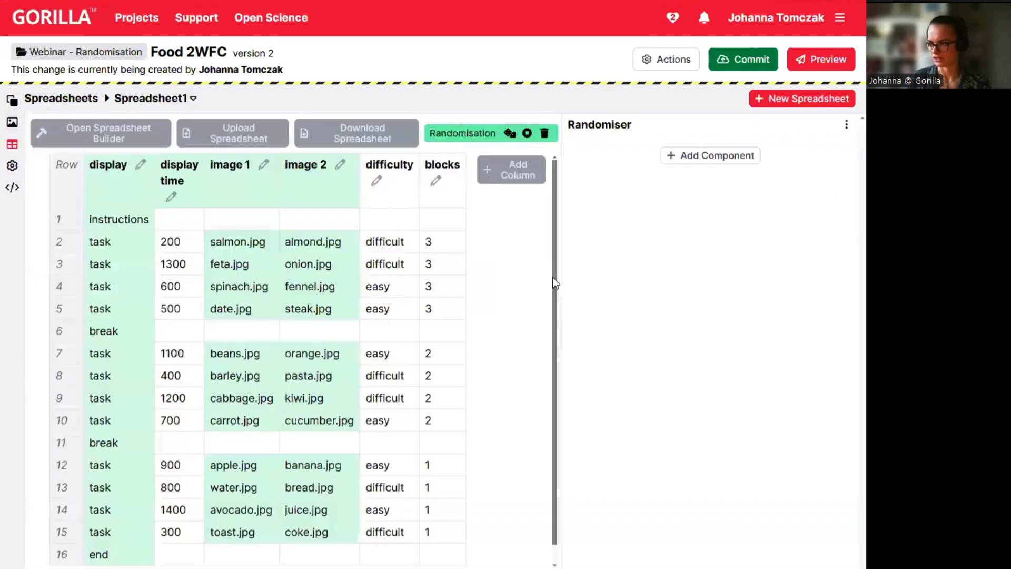
# Add a Select Randomised Subset picking 2 rows where difficulty is 'difficult'.
pyautogui.click(701, 163)
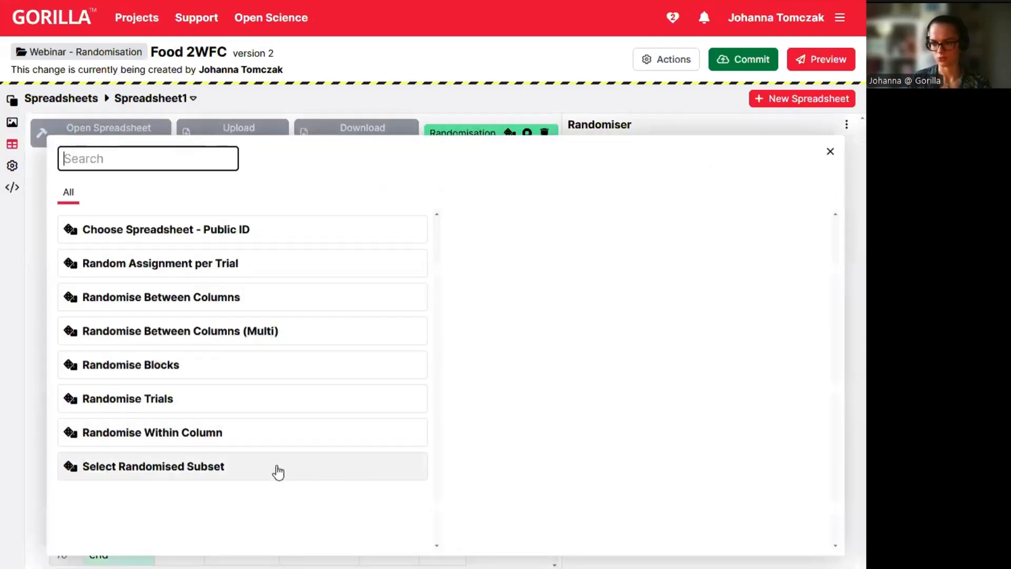
pyautogui.click(187, 474)
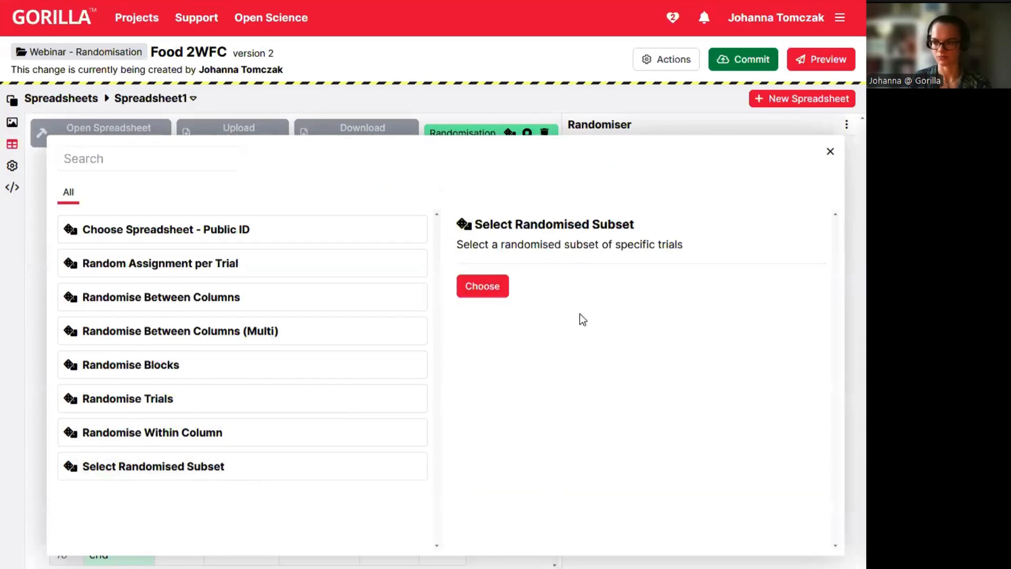
pyautogui.click(494, 289)
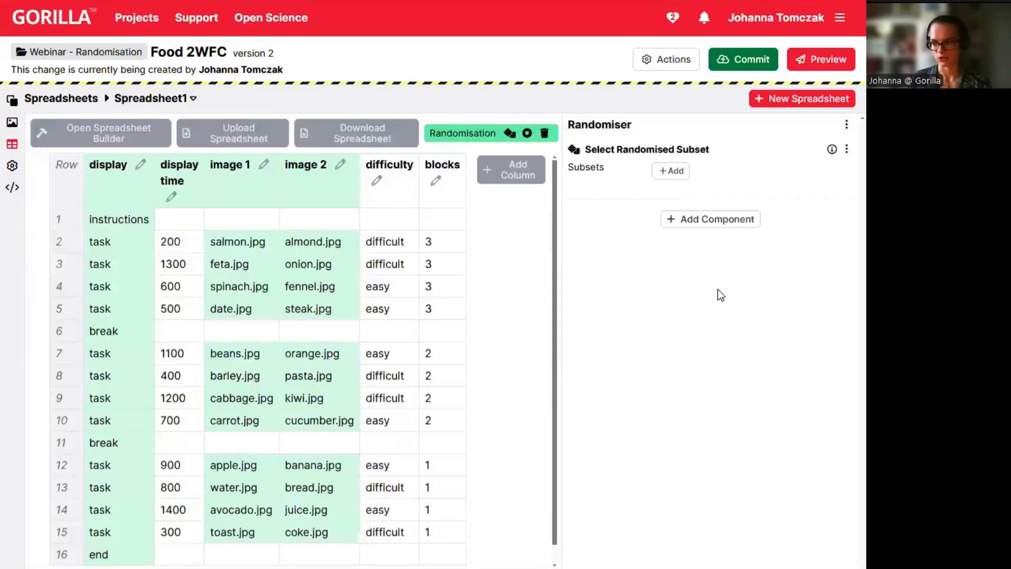
pyautogui.click(674, 170)
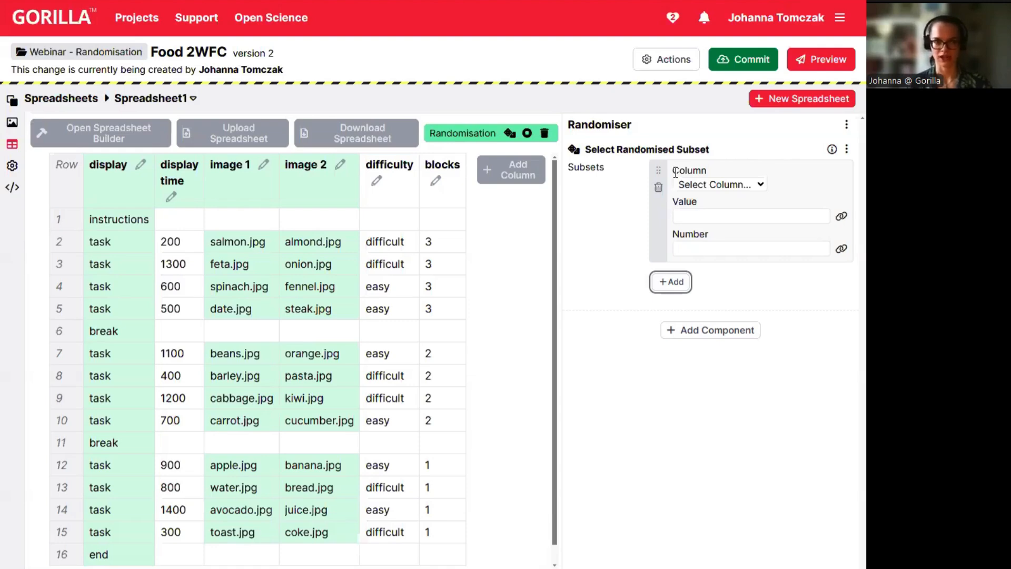
pyautogui.click(717, 188)
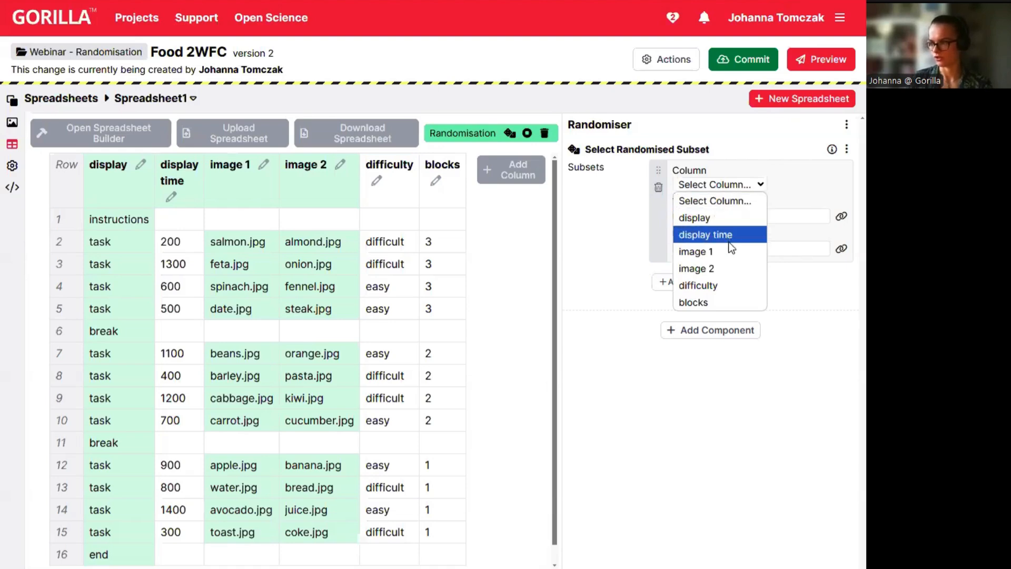
pyautogui.click(710, 285)
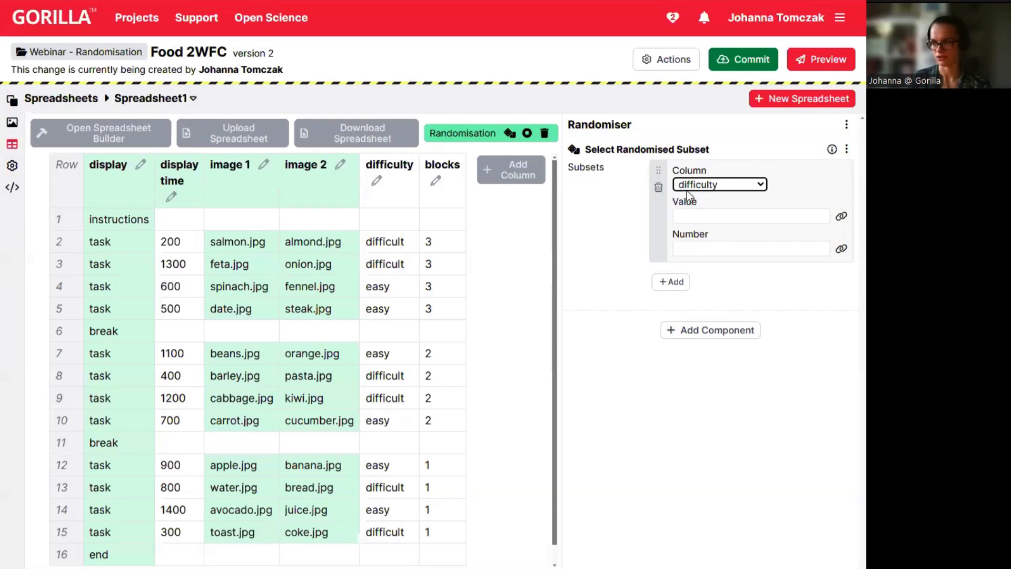
pyautogui.click(697, 216)
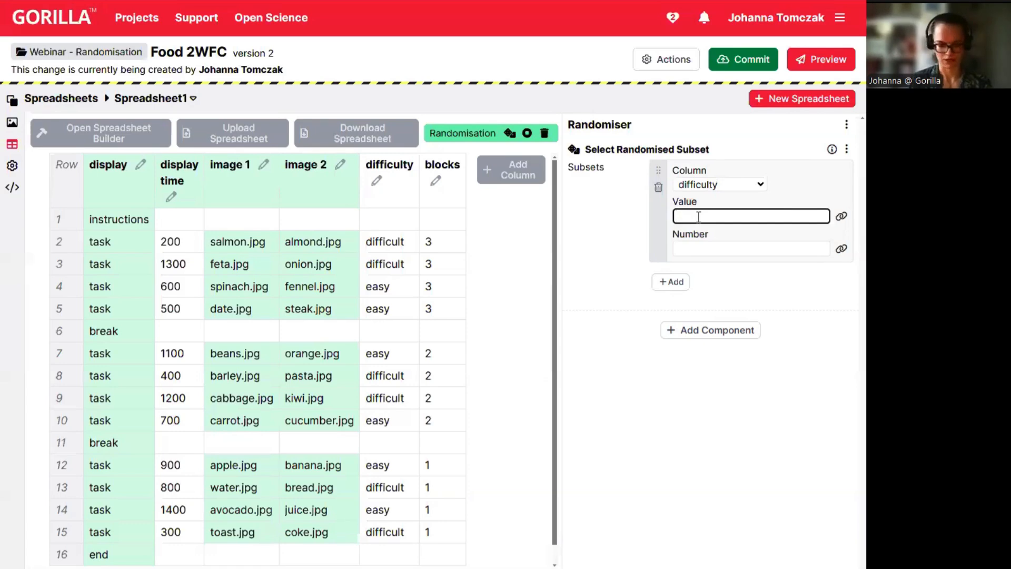
pyautogui.write('difficult')
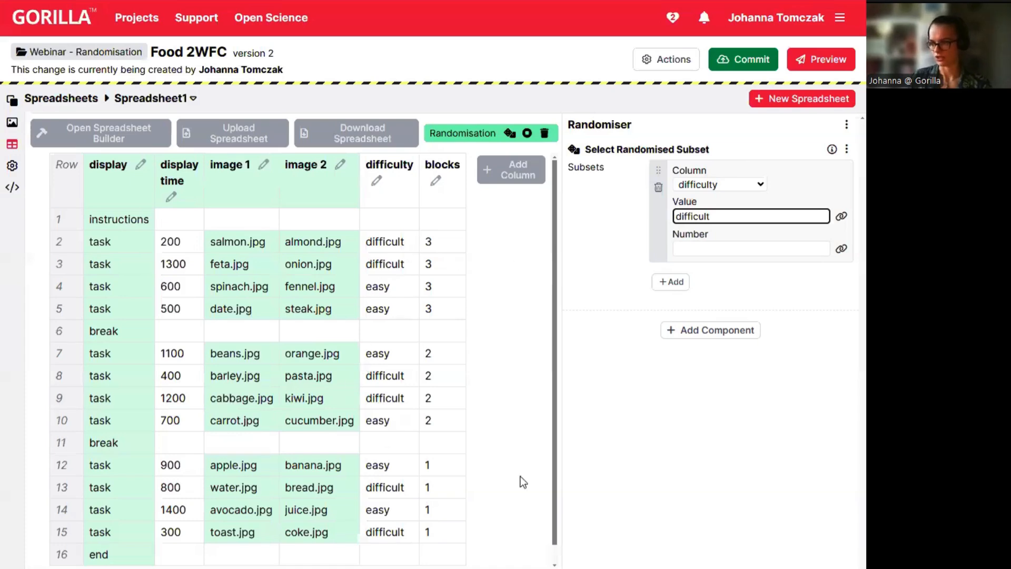
pyautogui.click(706, 250)
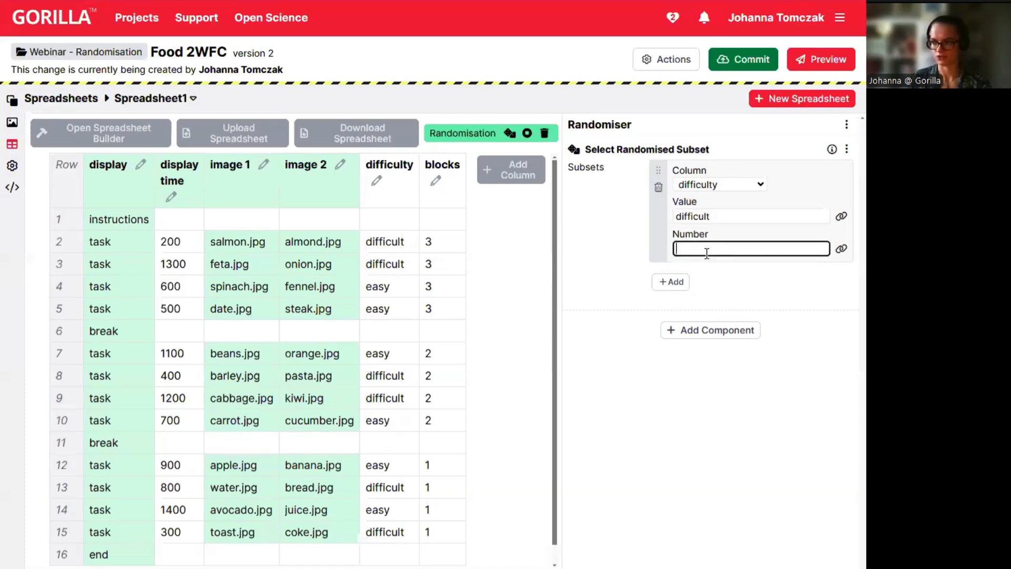
pyautogui.write('2')
# Add a second subset picking 4 rows where difficulty is 'easy', then preview the spreadsheet.
pyautogui.click(687, 289)
pyautogui.click(719, 298)
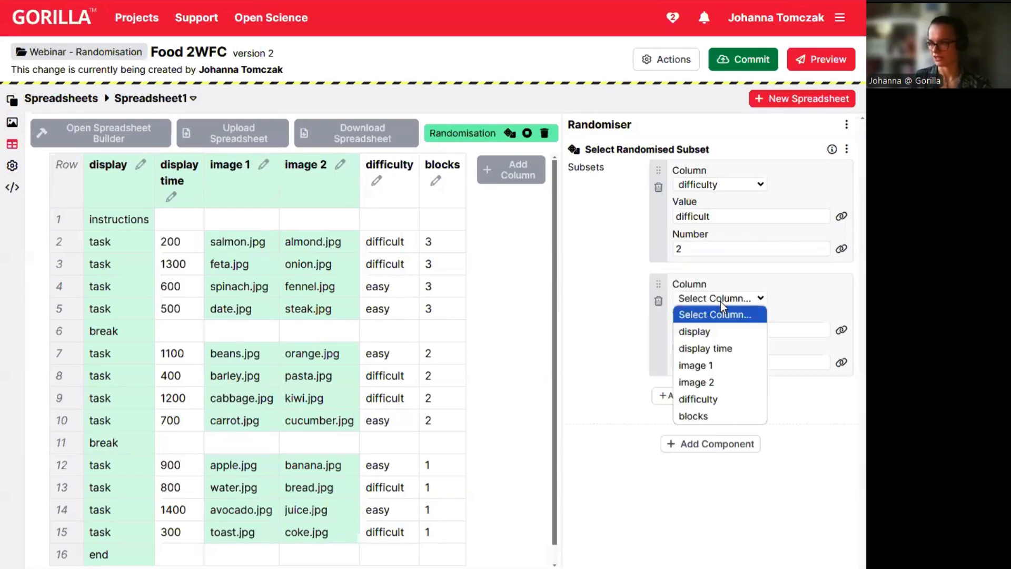
pyautogui.click(715, 399)
pyautogui.click(700, 331)
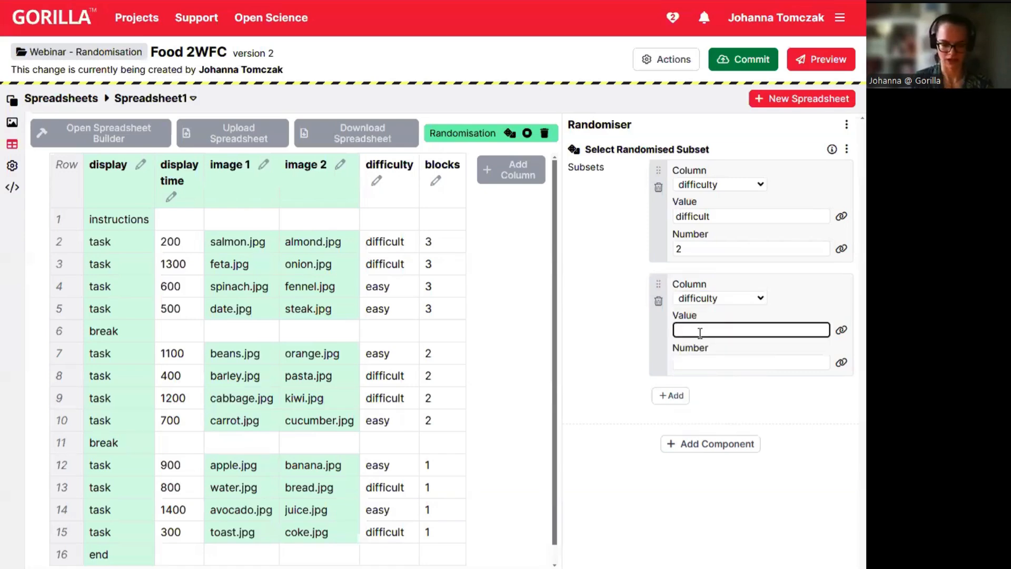
pyautogui.write('easy')
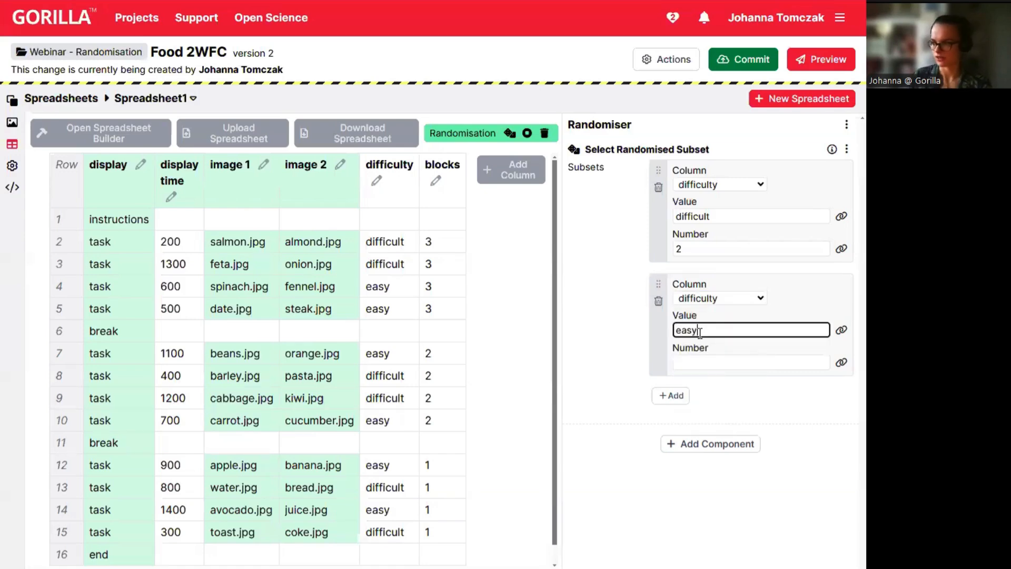
pyautogui.click(698, 363)
pyautogui.write('4')
pyautogui.click(589, 320)
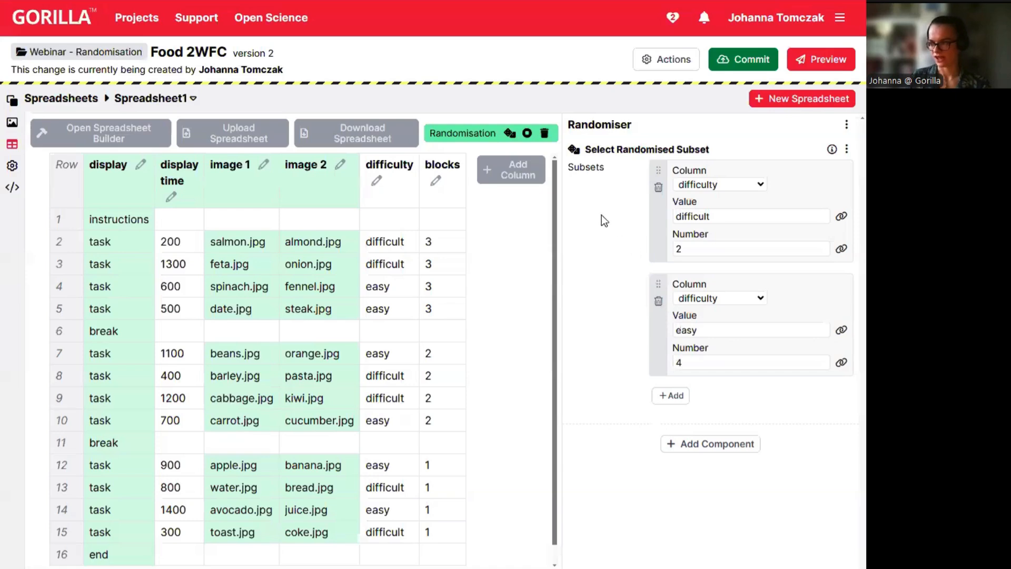
pyautogui.click(509, 134)
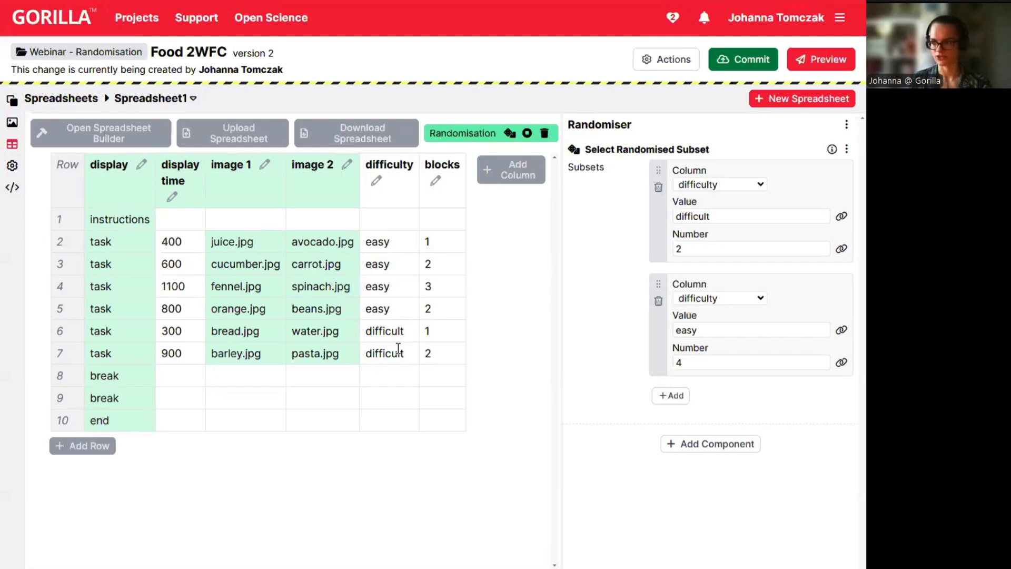
# Reroll the subset preview several times, then stop it to restore the original row order.
pyautogui.click(513, 134)
pyautogui.click(513, 135)
pyautogui.click(513, 135)
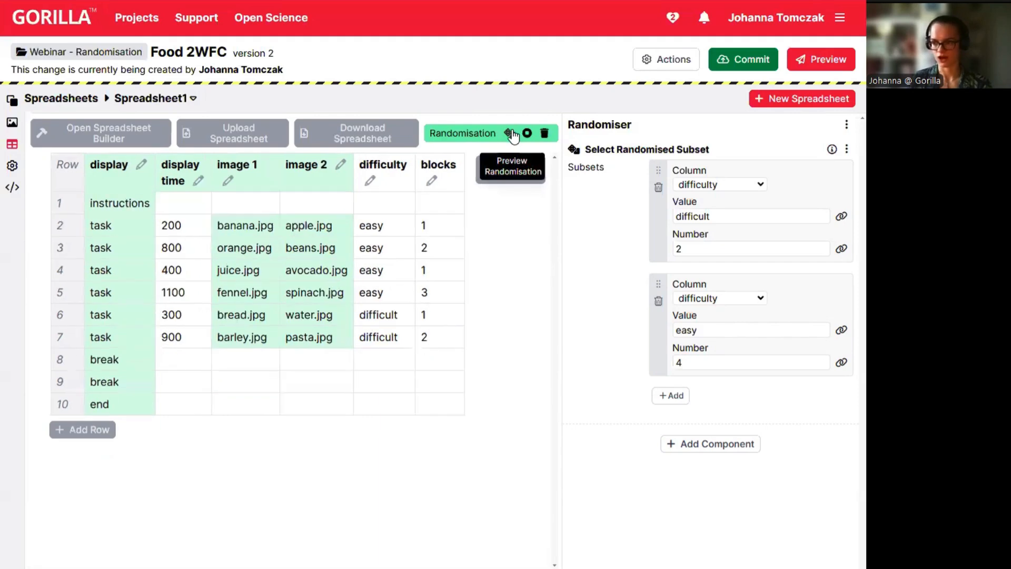
pyautogui.click(513, 135)
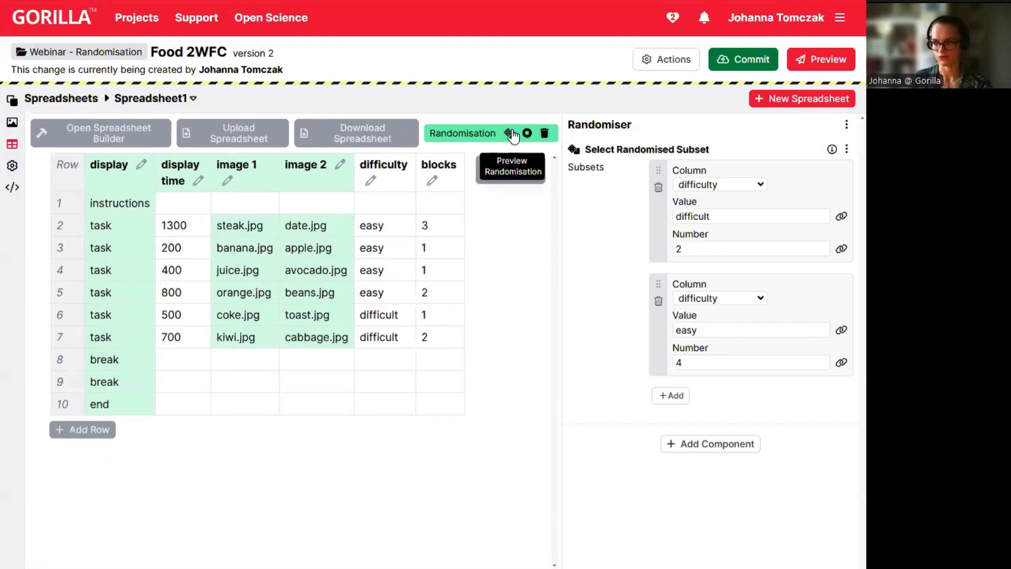
pyautogui.click(513, 134)
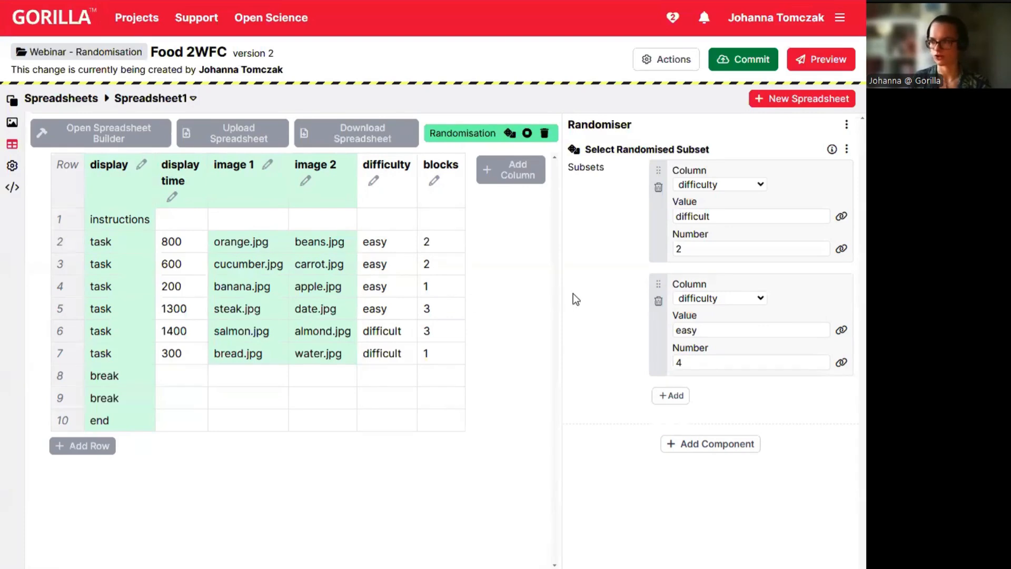
pyautogui.click(510, 133)
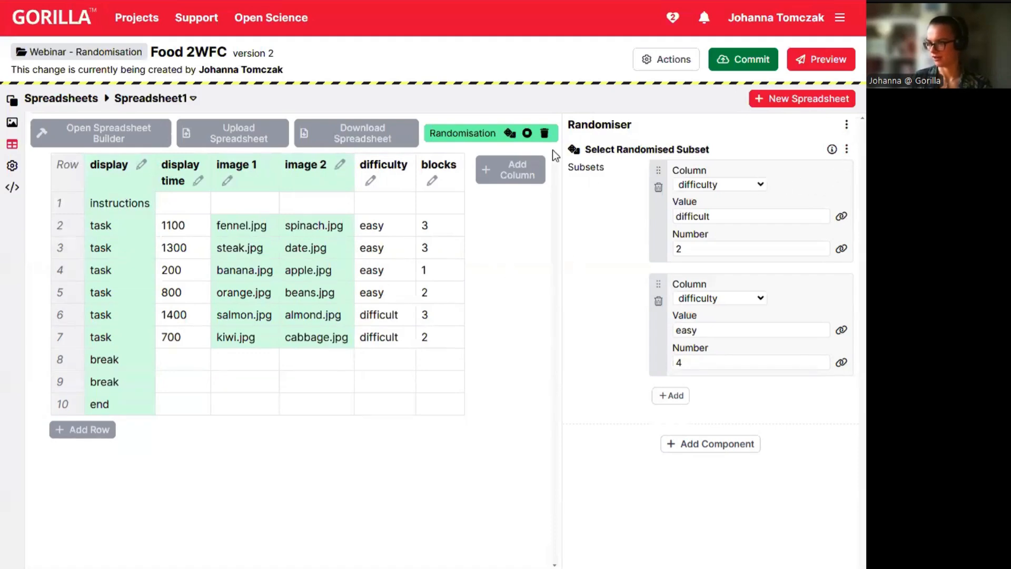
pyautogui.click(526, 134)
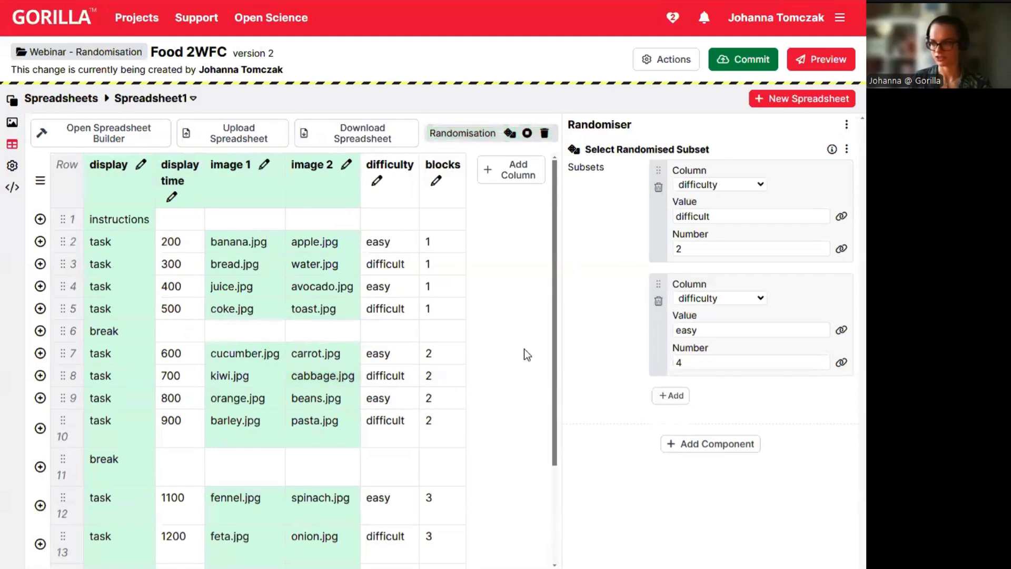
pyautogui.click(846, 149)
# Delete the Select Randomised Subset component from Spreadsheet1's randomiser, then bring up the randomiser component chooser.
pyautogui.click(803, 213)
pyautogui.click(497, 268)
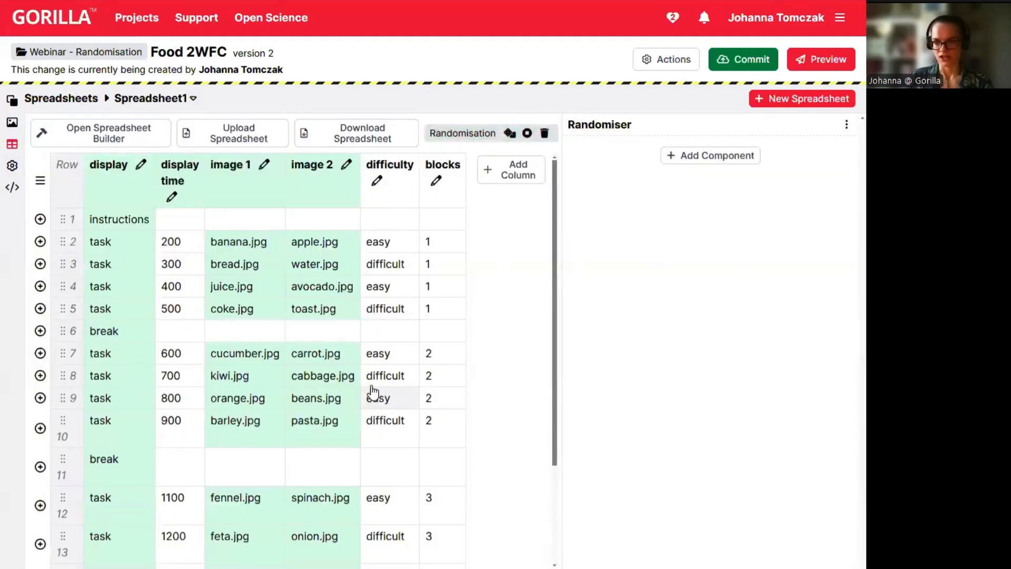
pyautogui.click(728, 156)
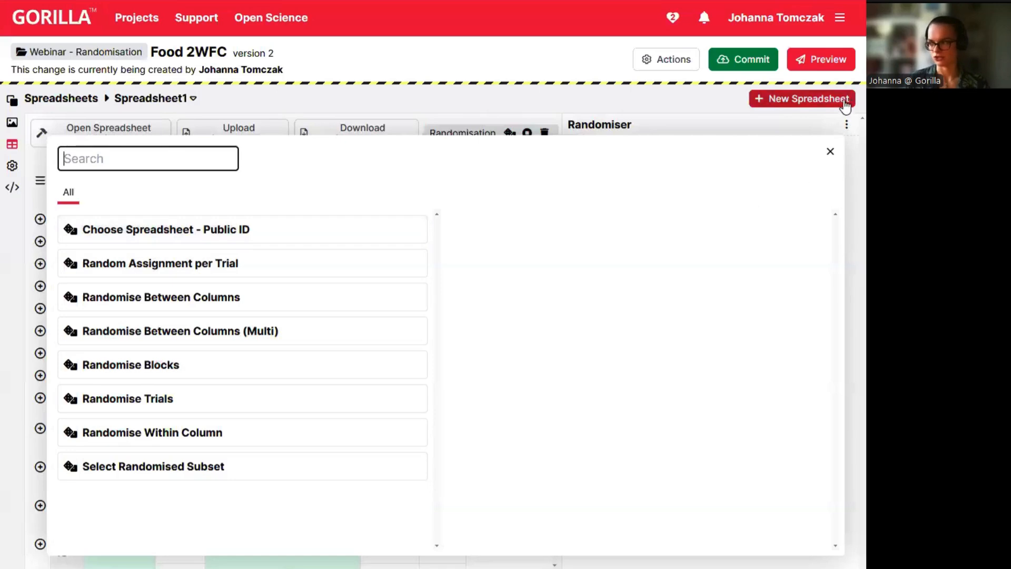
# Dismiss the randomiser component chooser with nothing added, leaving Spreadsheet1's Randomiser empty, and review its rows.
pyautogui.click(830, 151)
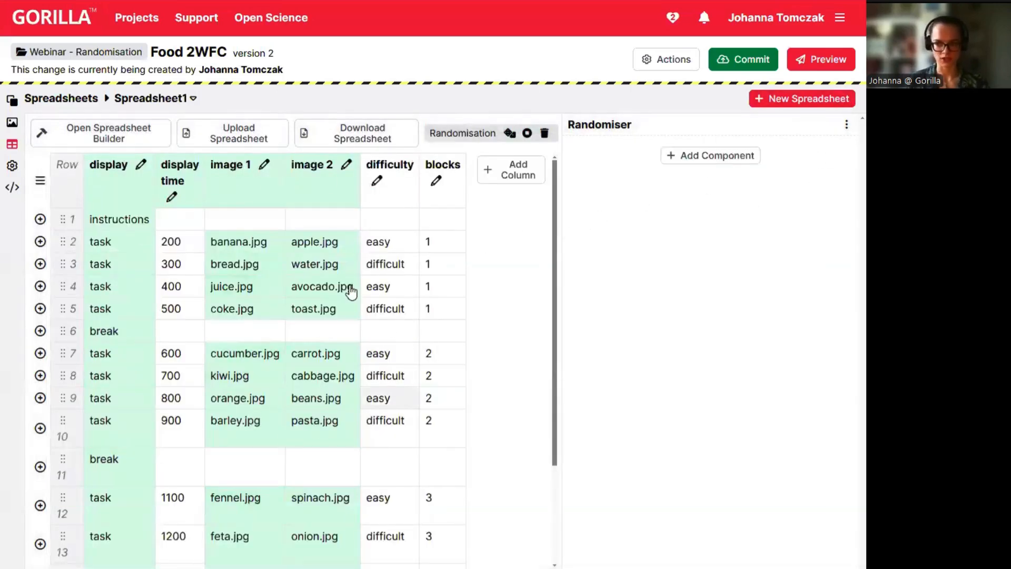
pyautogui.scroll(-3, 323, 288)
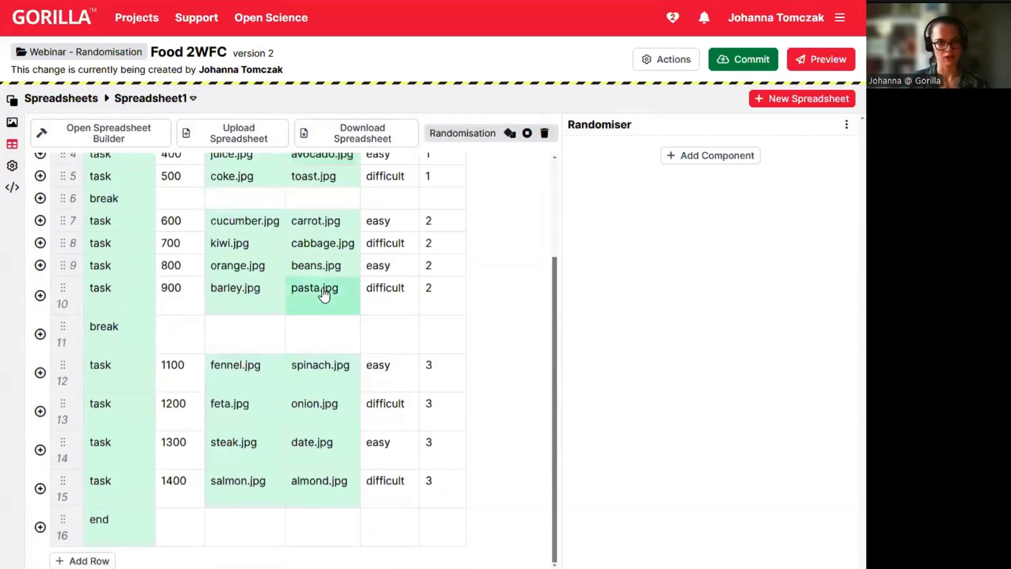
pyautogui.scroll(3, 323, 294)
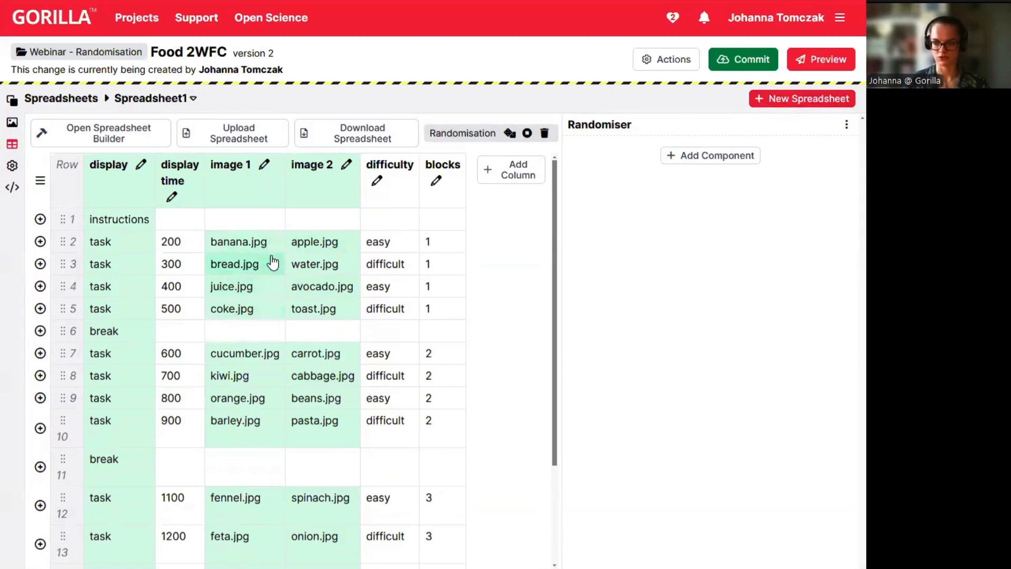
pyautogui.click(13, 100)
pyautogui.click(64, 102)
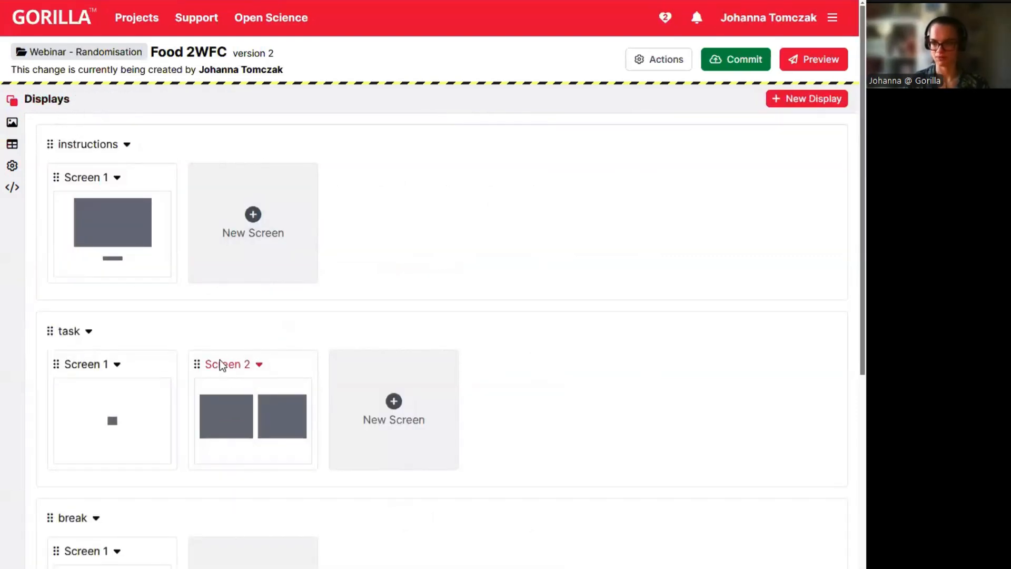
pyautogui.click(18, 150)
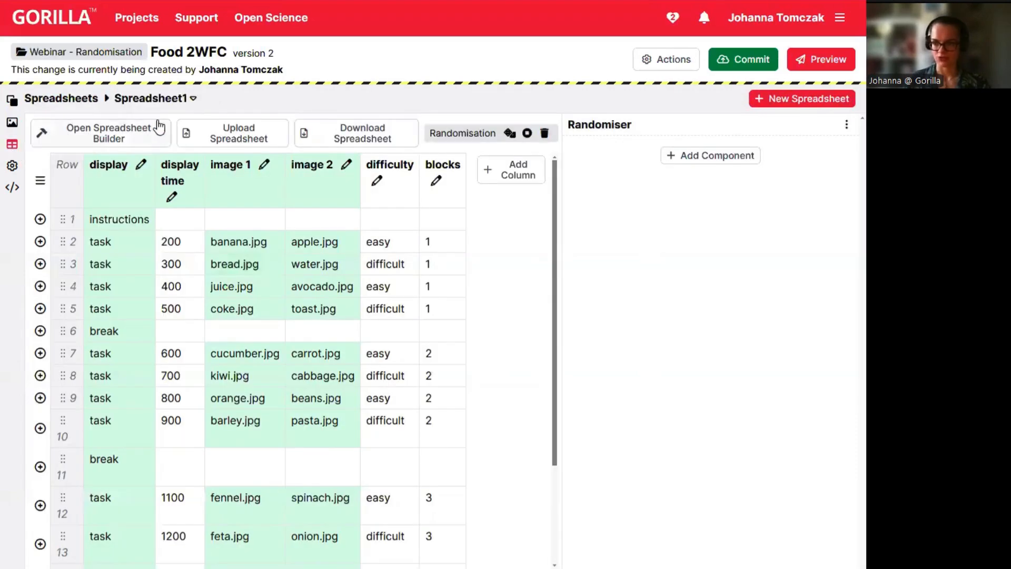
pyautogui.click(182, 101)
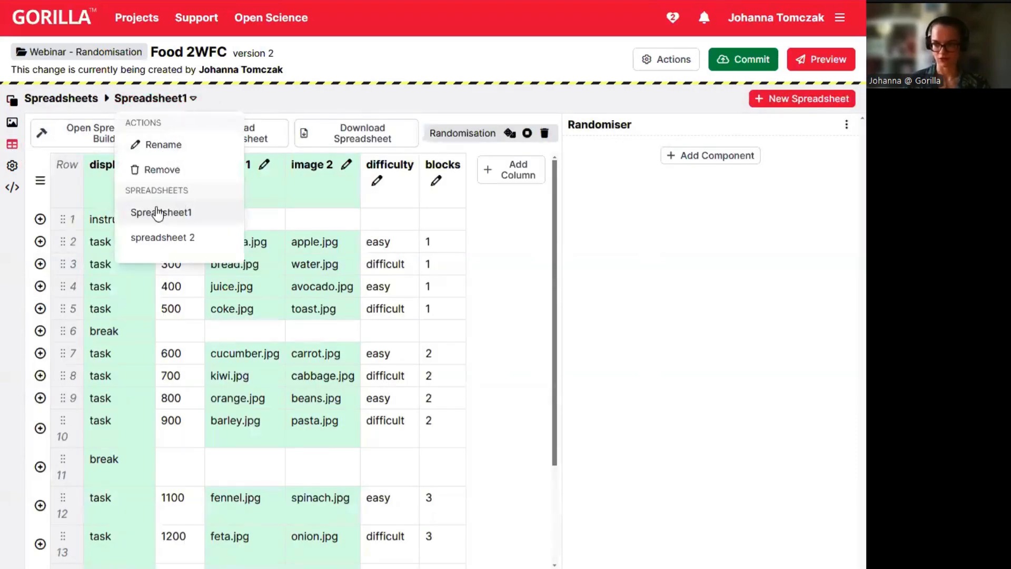
pyautogui.click(186, 238)
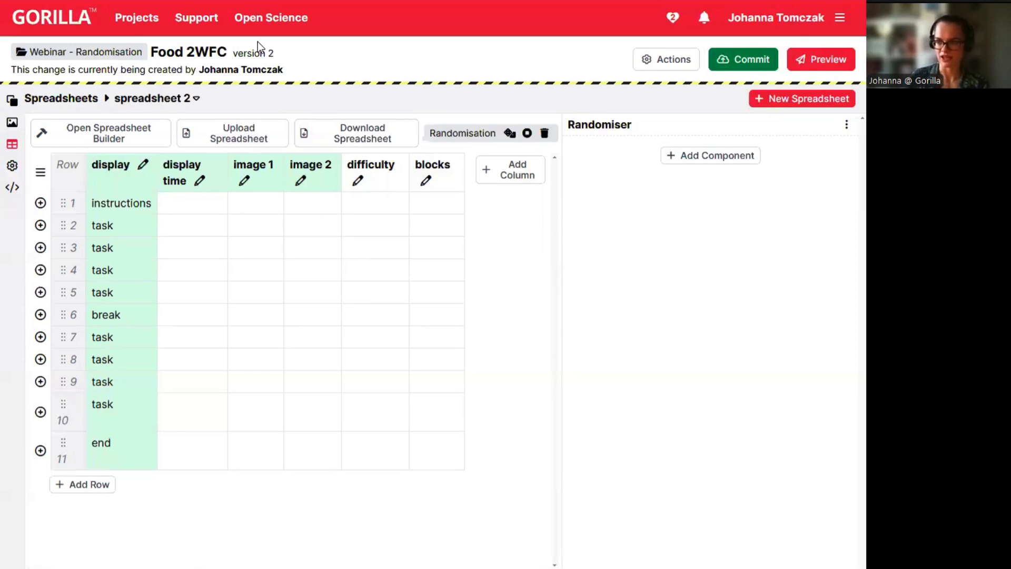
# Open the Webinar - Randomisation Experiment tree and pan to show the Start node.
pyautogui.click(72, 58)
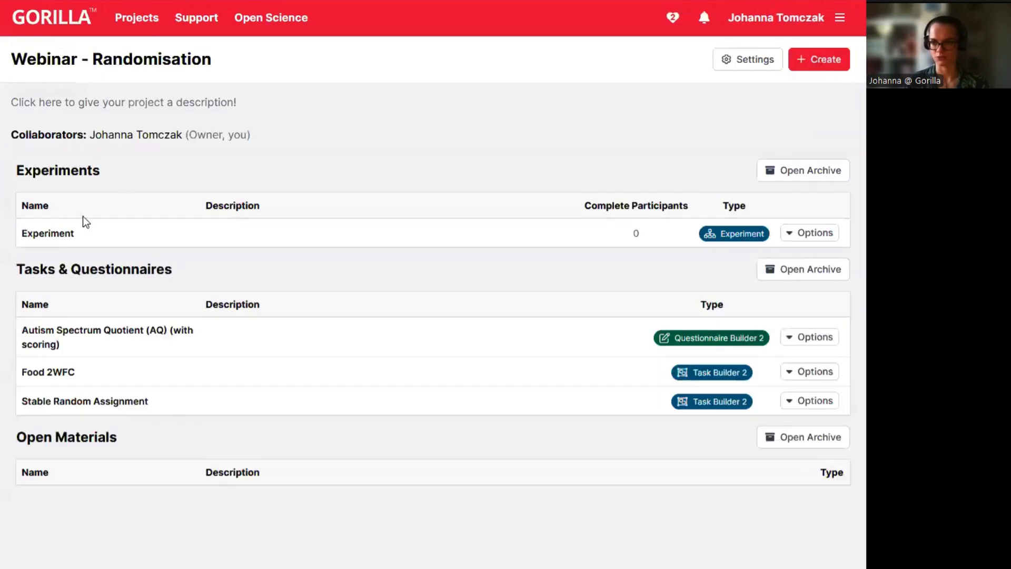
pyautogui.click(39, 233)
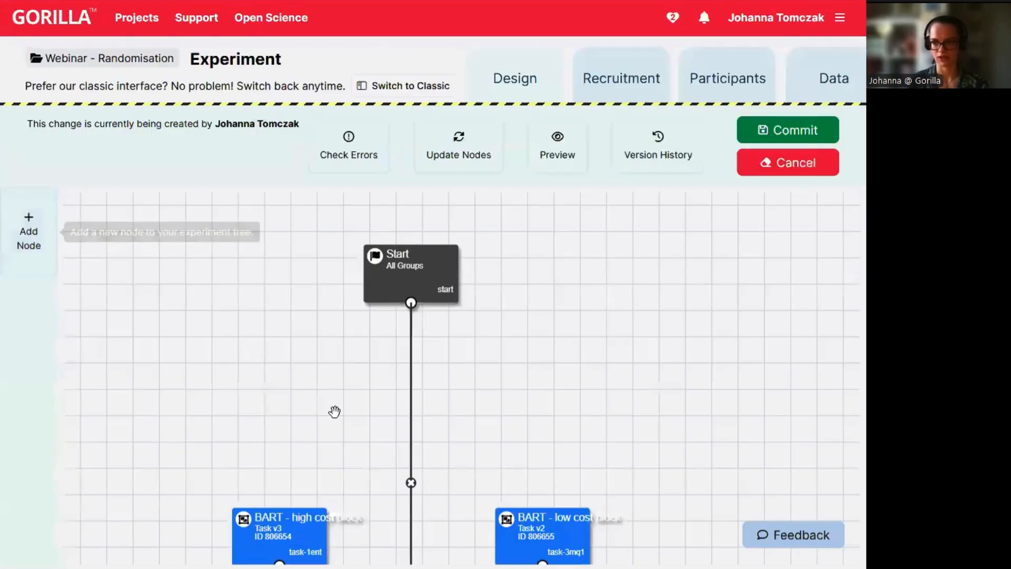
pyautogui.moveTo(300, 409); pyautogui.dragTo(298, 87)
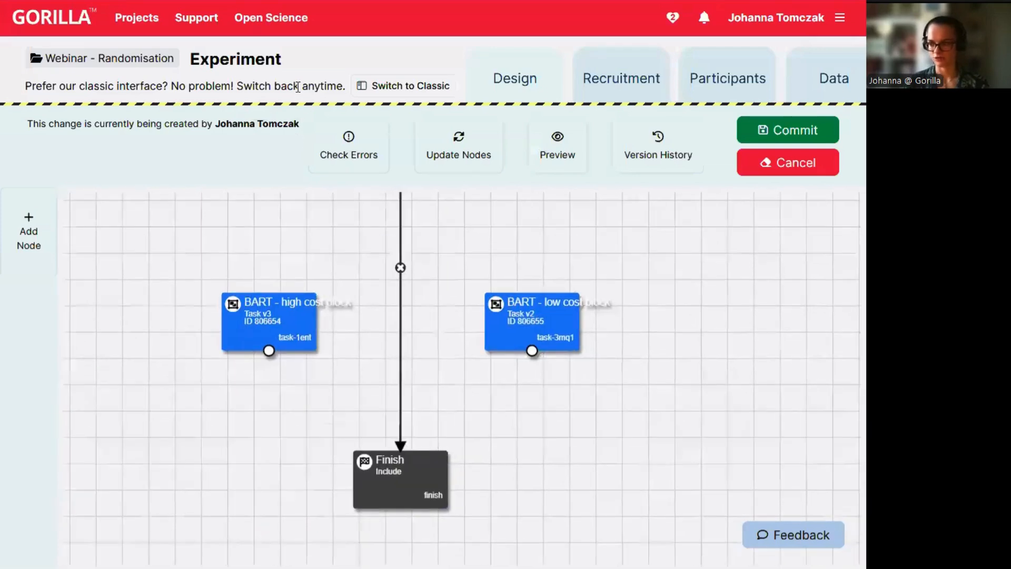
pyautogui.moveTo(295, 217); pyautogui.dragTo(249, 371)
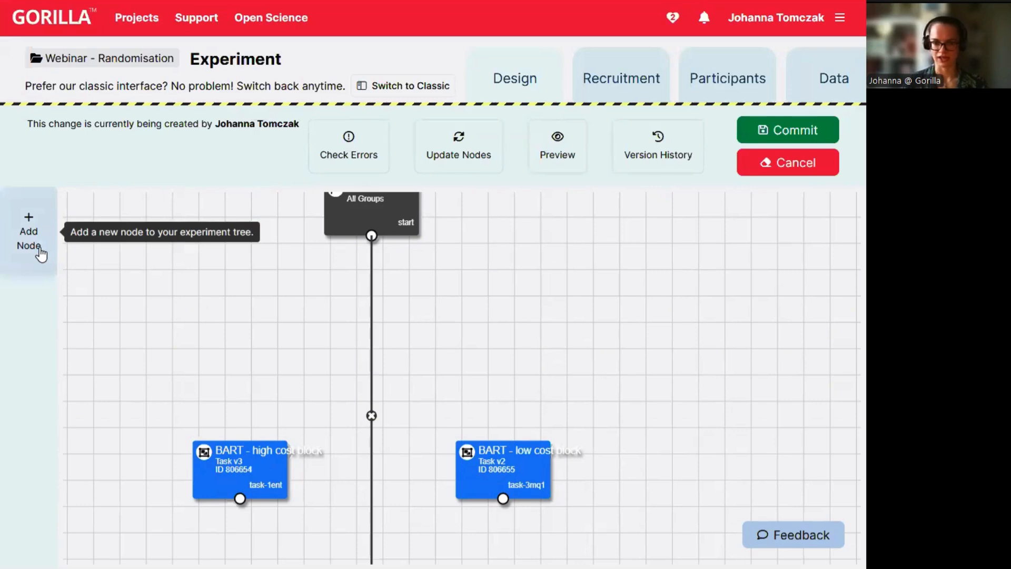
# Create a Randomiser node with Group1 and Group2 at ratio 1 and Balanced randomisation mode.
pyautogui.click(41, 255)
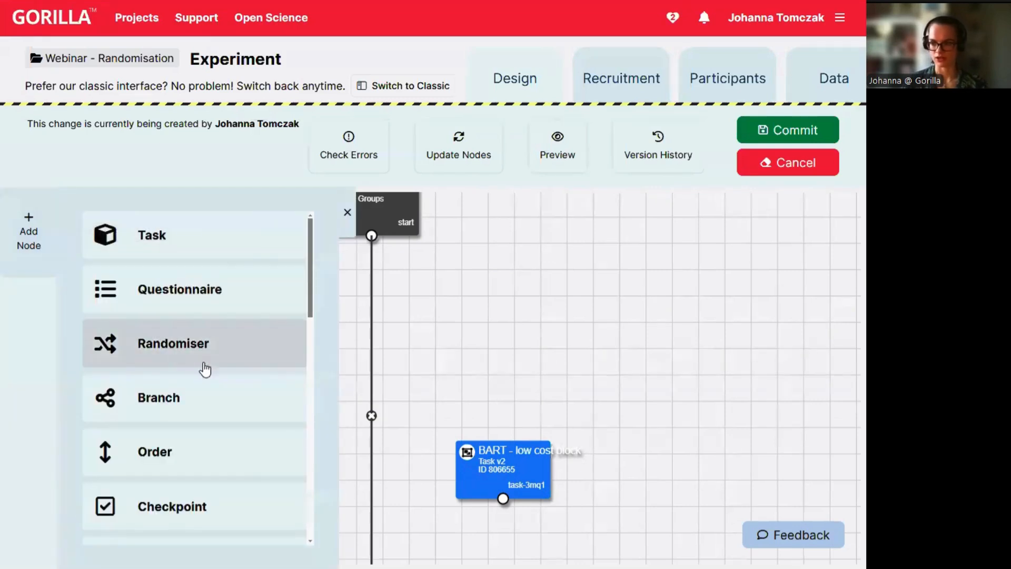
pyautogui.click(203, 366)
pyautogui.scroll(-1, 211, 379)
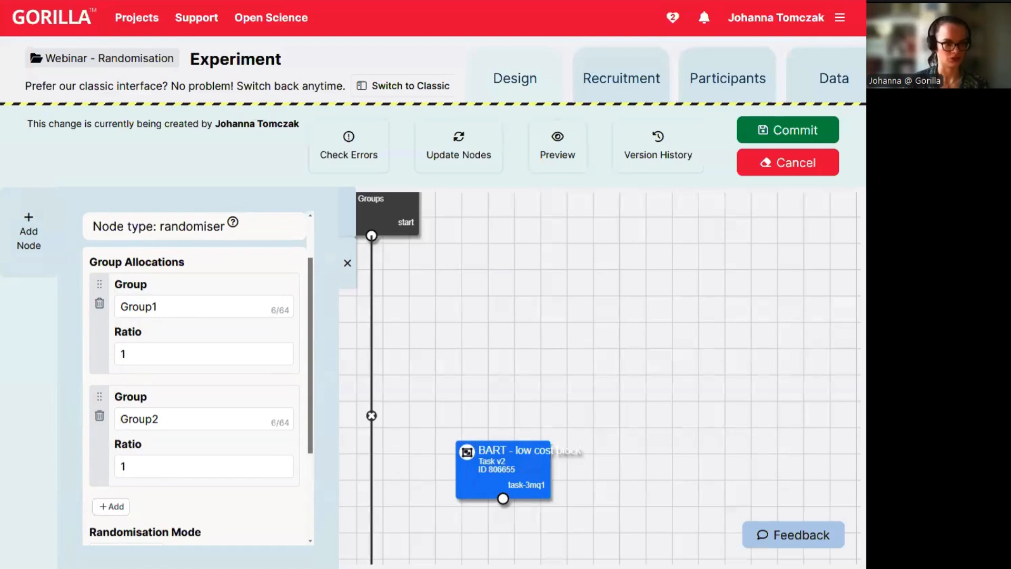
pyautogui.scroll(-3, 179, 453)
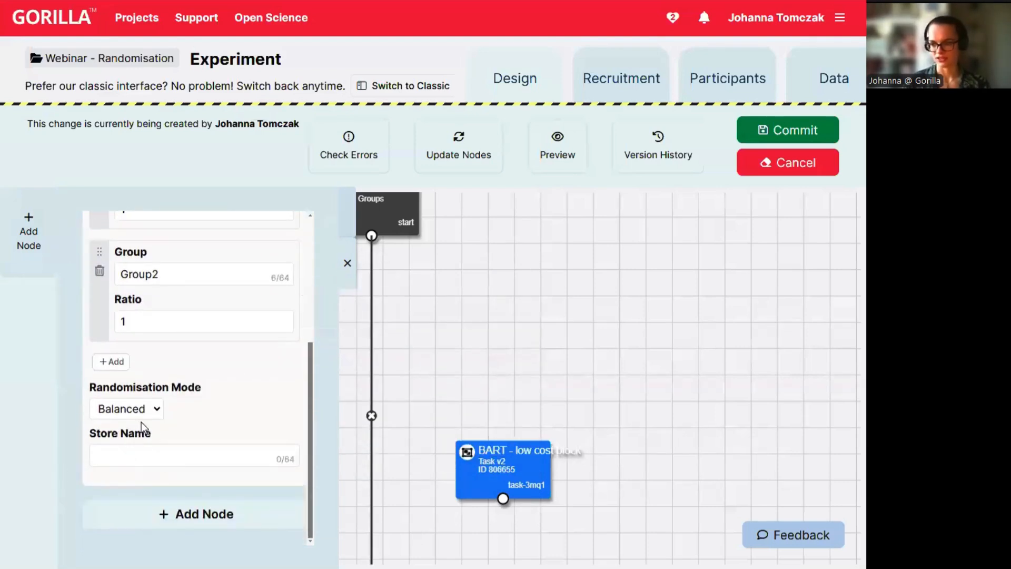
pyautogui.moveTo(213, 404)
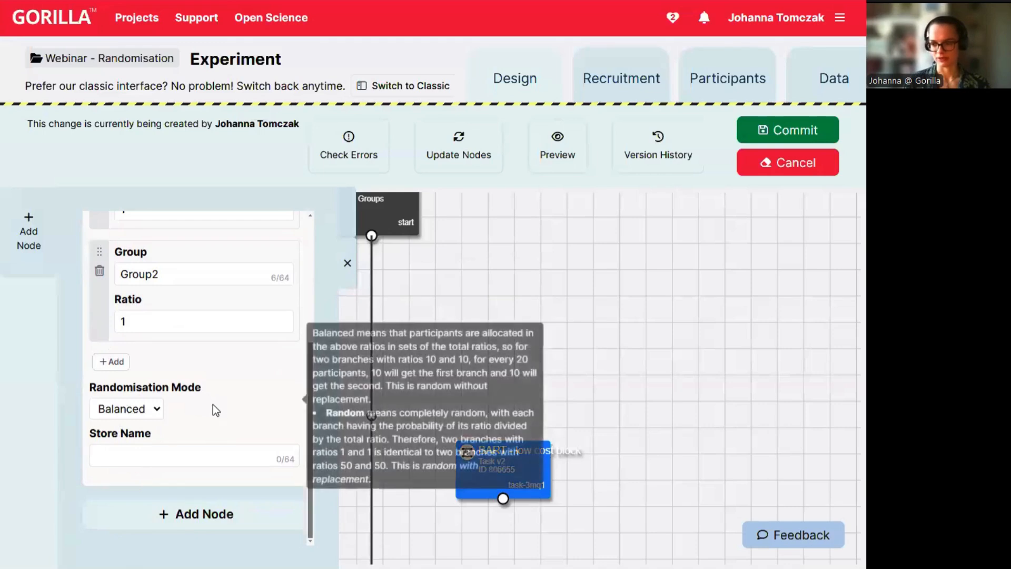
pyautogui.click(157, 409)
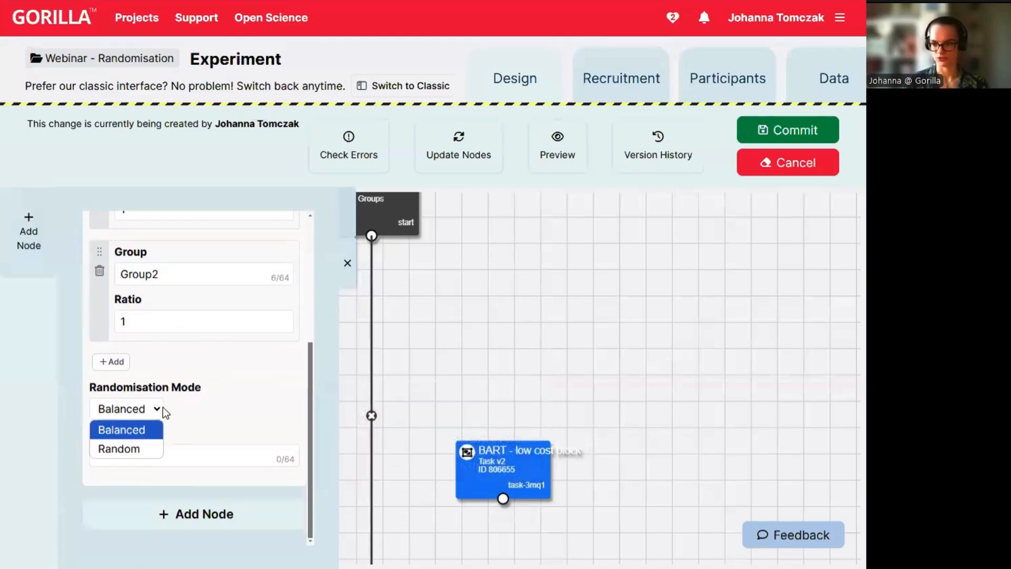
pyautogui.click(144, 430)
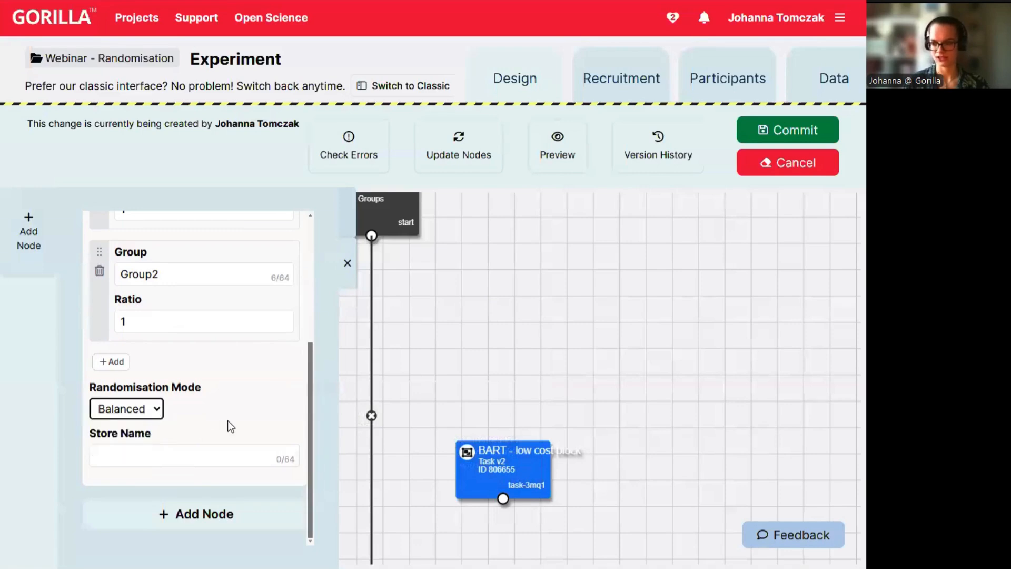
pyautogui.click(156, 410)
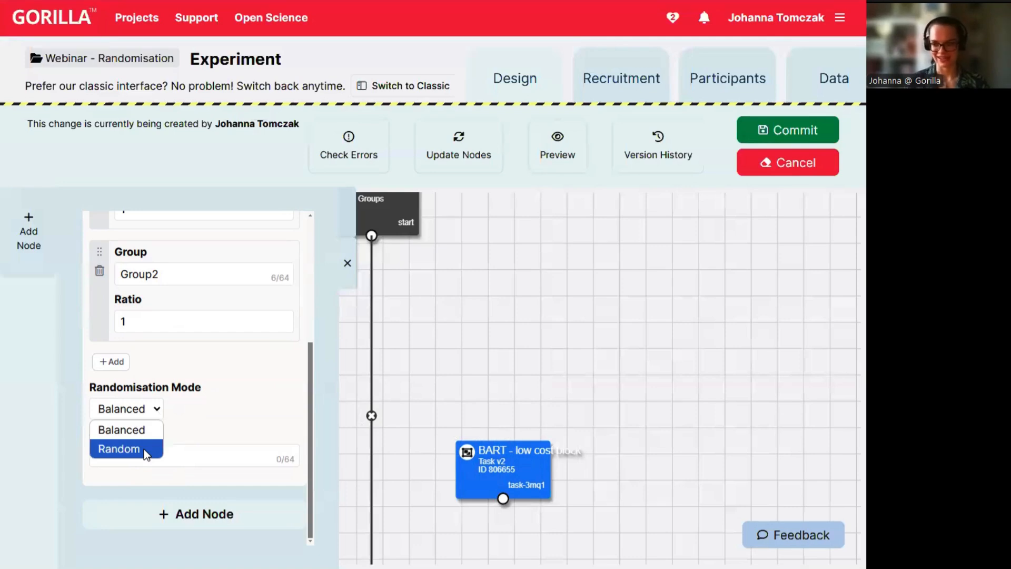
pyautogui.click(142, 430)
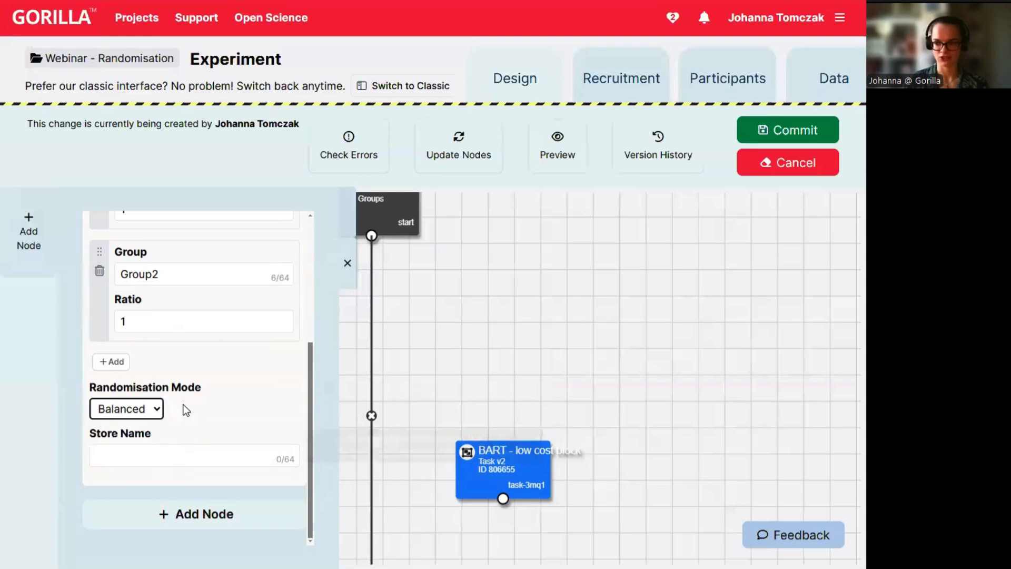
pyautogui.scroll(1, 158, 337)
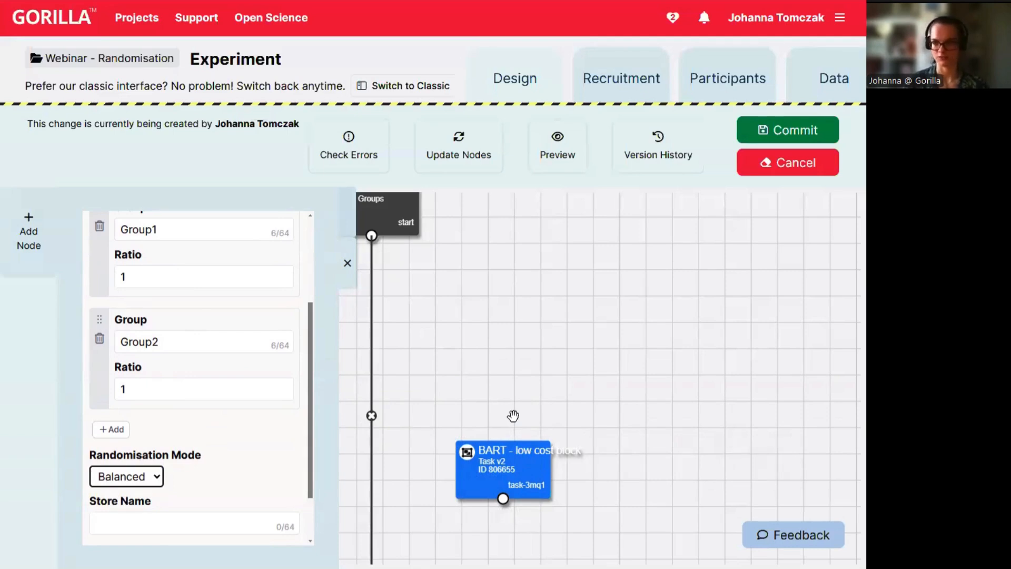
pyautogui.scroll(-3, 289, 427)
# Place the Randomiser on the canvas, replacing Start's old link with a link to it.
pyautogui.click(248, 514)
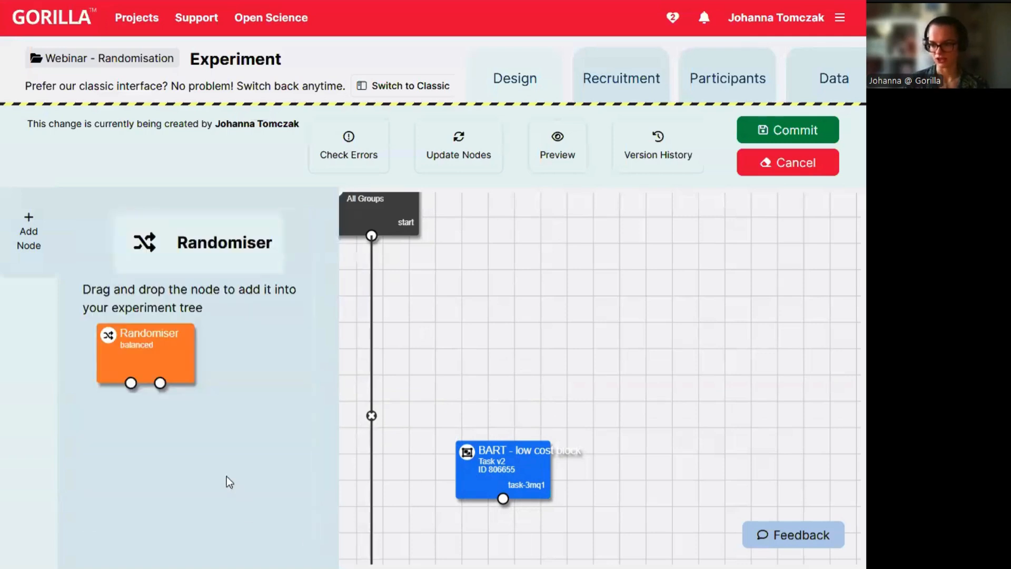
pyautogui.moveTo(161, 366); pyautogui.dragTo(460, 365)
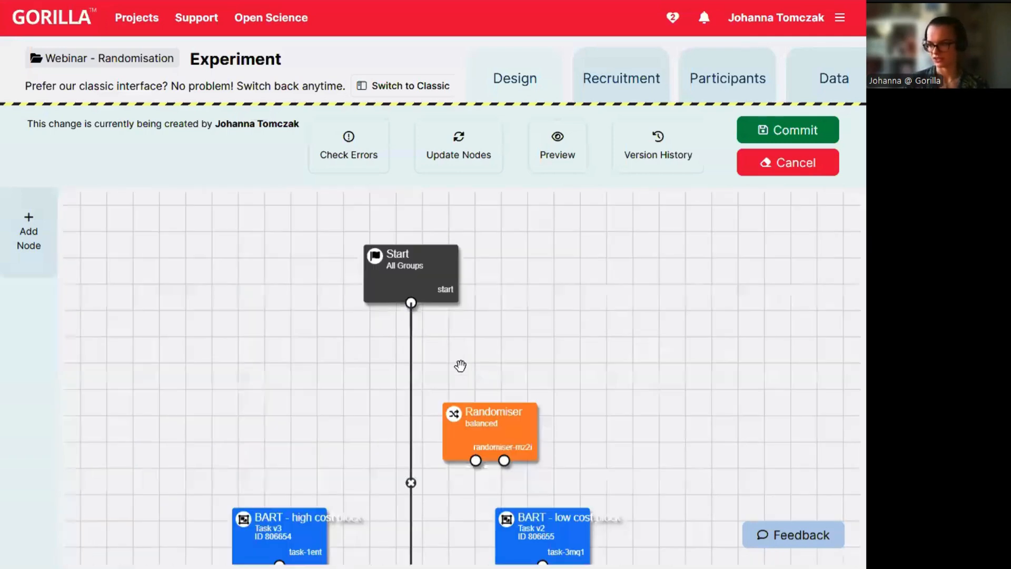
pyautogui.click(411, 483)
pyautogui.moveTo(411, 303); pyautogui.dragTo(495, 421)
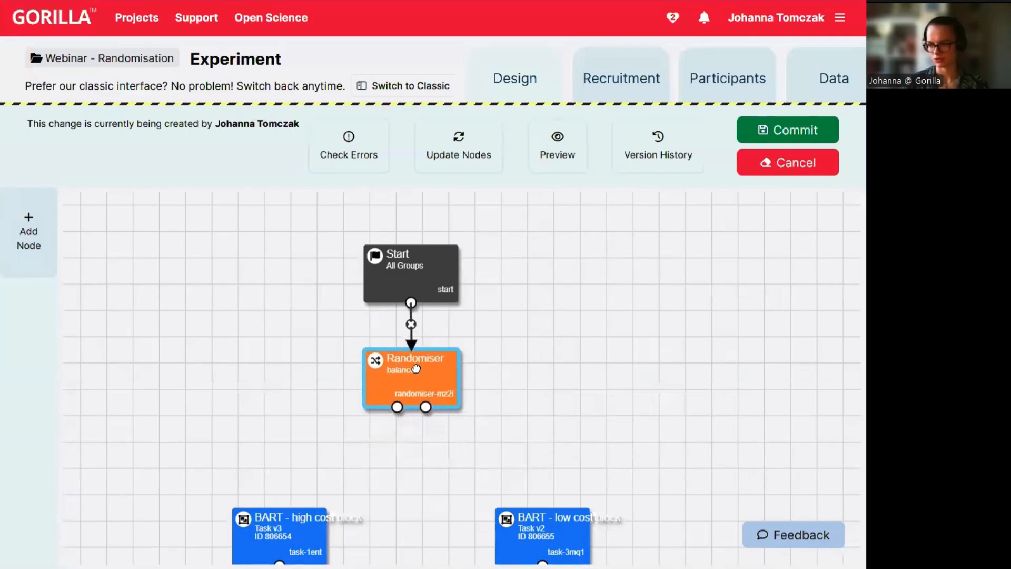
# Route Group1 to BART high-cost and Group2 to BART low-cost, linking both tasks to Finish.
pyautogui.moveTo(544, 398); pyautogui.dragTo(529, 342)
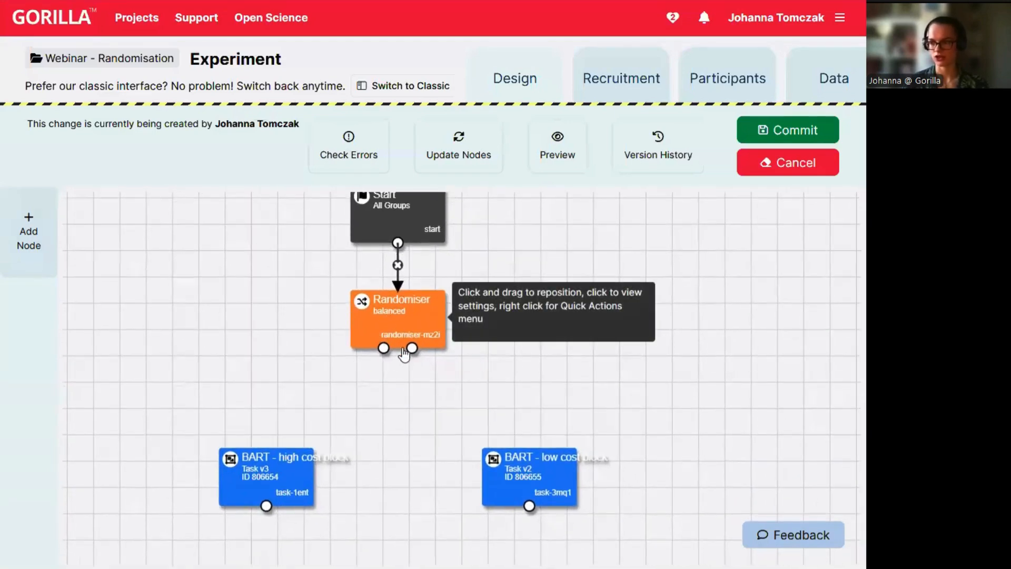
pyautogui.moveTo(383, 348); pyautogui.dragTo(269, 442)
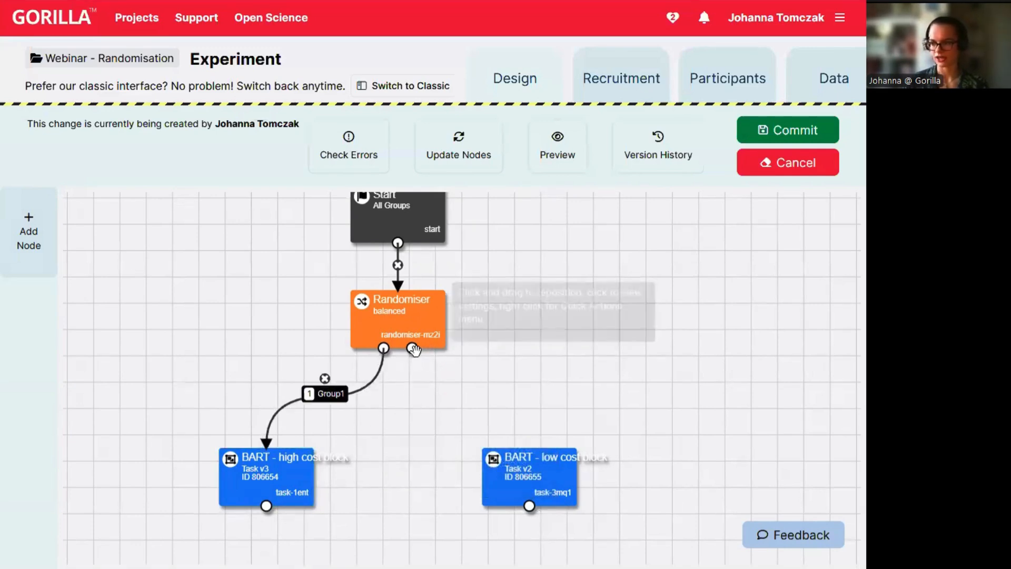
pyautogui.moveTo(413, 350); pyautogui.dragTo(524, 457)
pyautogui.moveTo(399, 432); pyautogui.dragTo(362, 283)
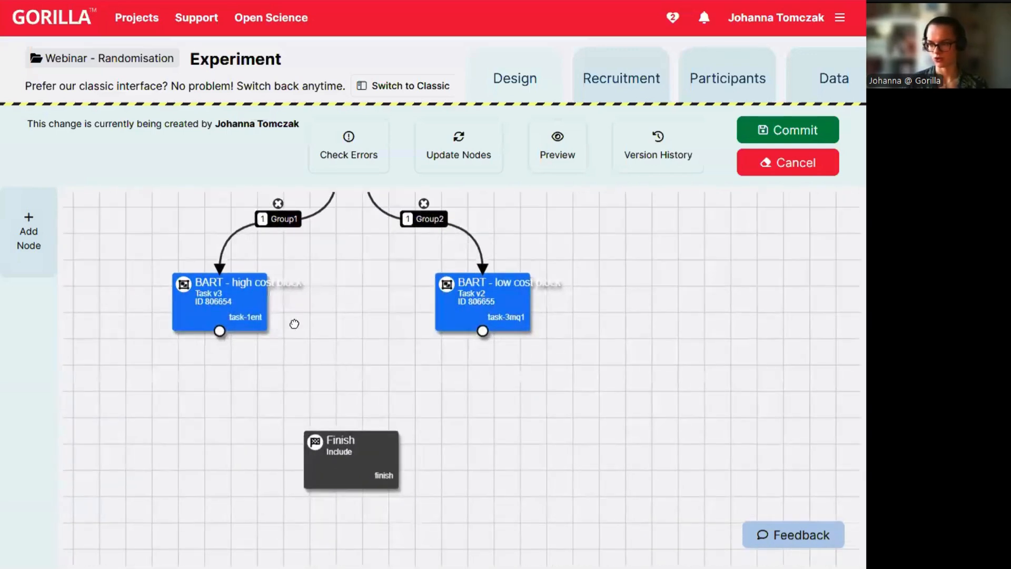
pyautogui.moveTo(220, 331); pyautogui.dragTo(409, 410)
pyautogui.moveTo(483, 331); pyautogui.dragTo(349, 437)
pyautogui.moveTo(482, 332); pyautogui.dragTo(359, 482)
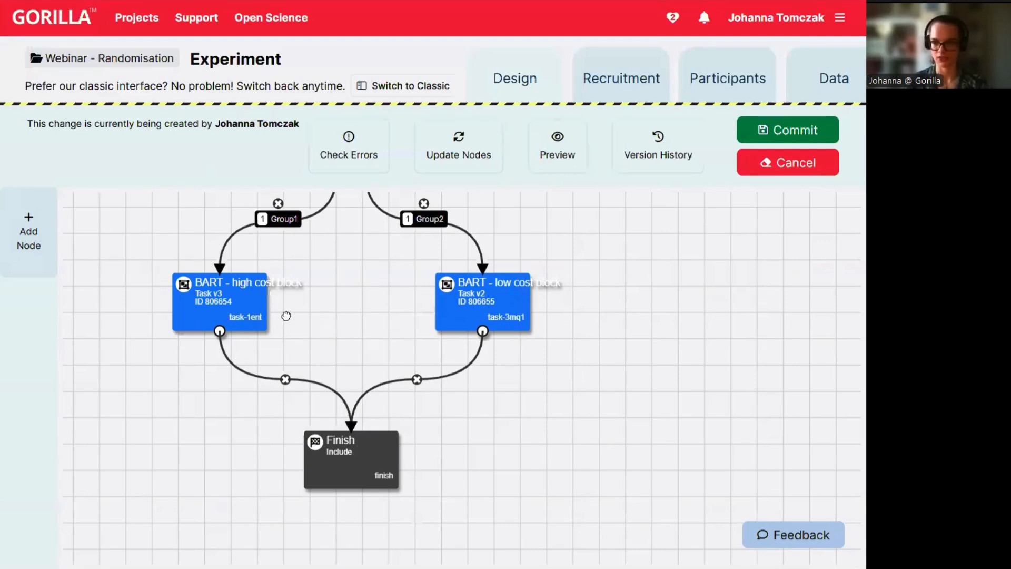
# Abandon adding a task node and open the Food 2WFC task from the project page.
pyautogui.click(29, 248)
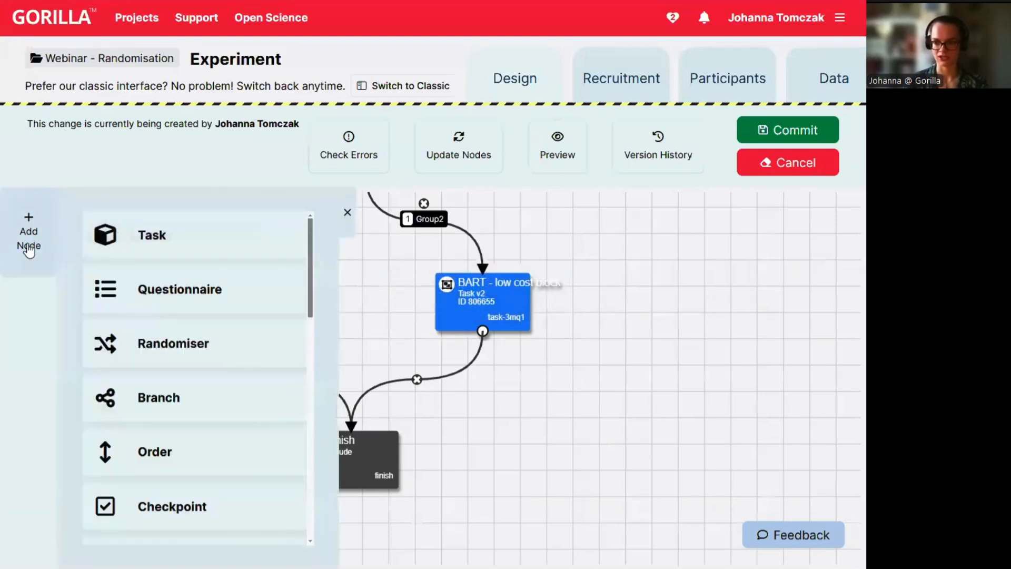
pyautogui.click(180, 250)
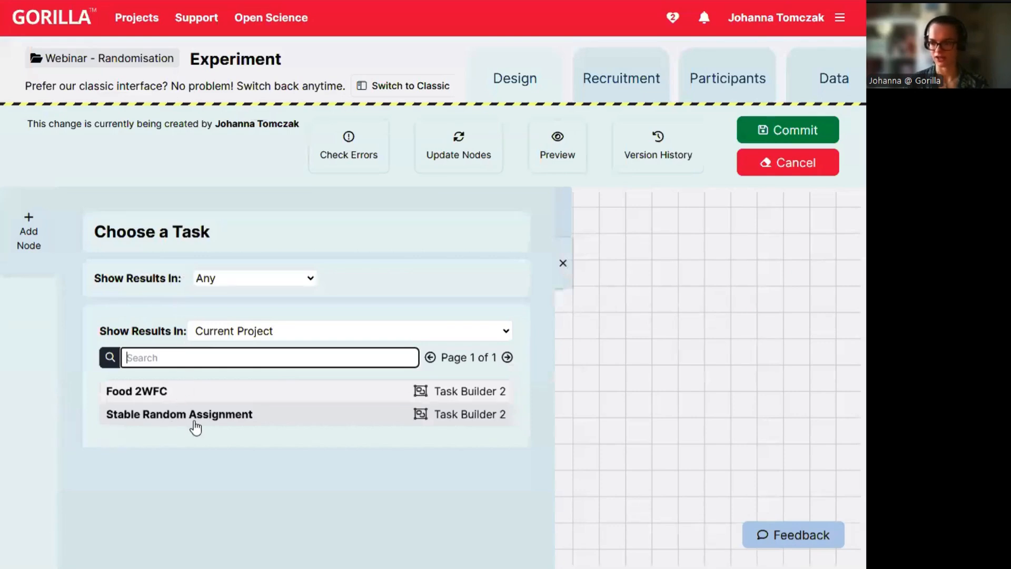
pyautogui.click(570, 263)
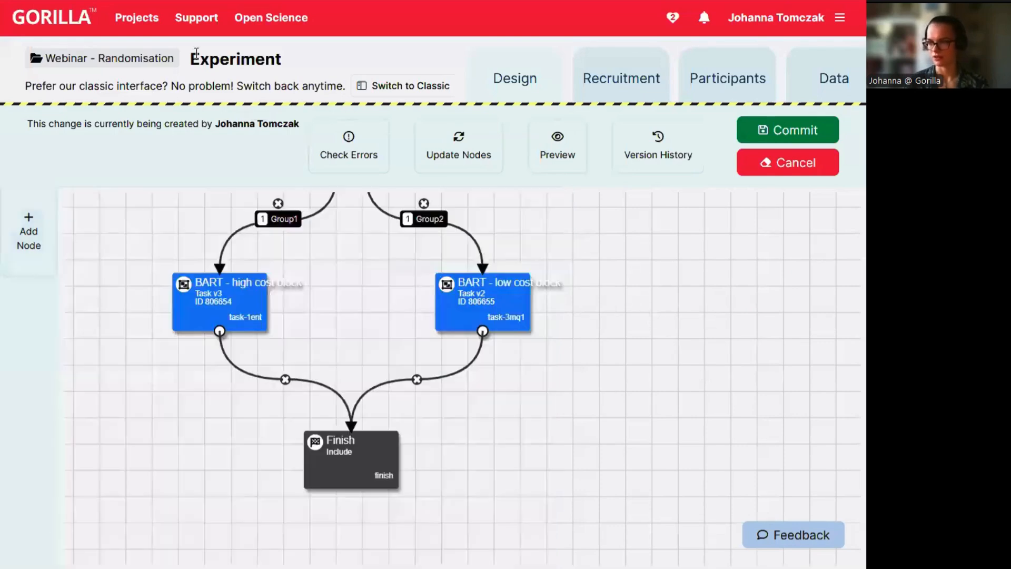
pyautogui.click(73, 55)
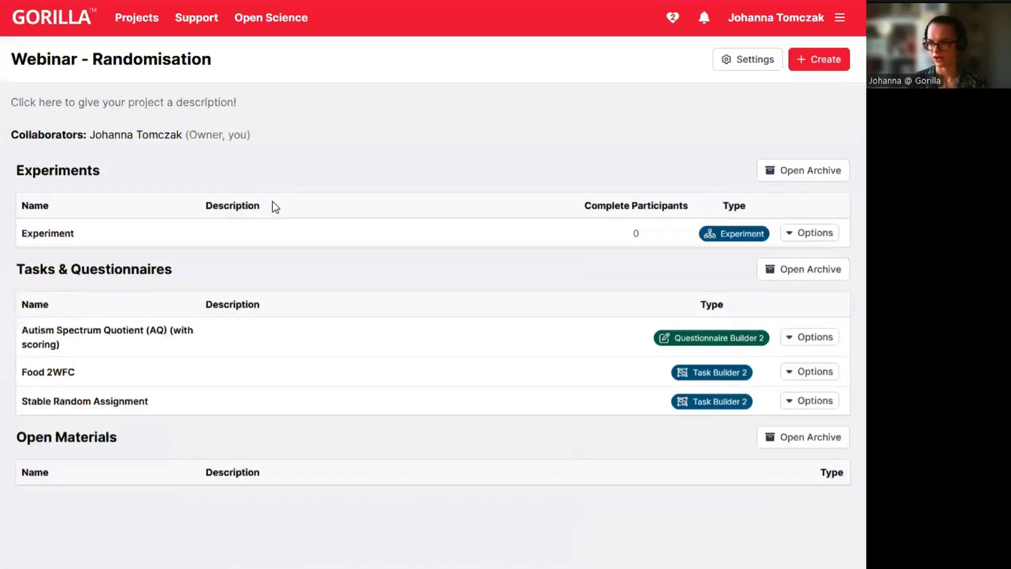
pyautogui.click(55, 373)
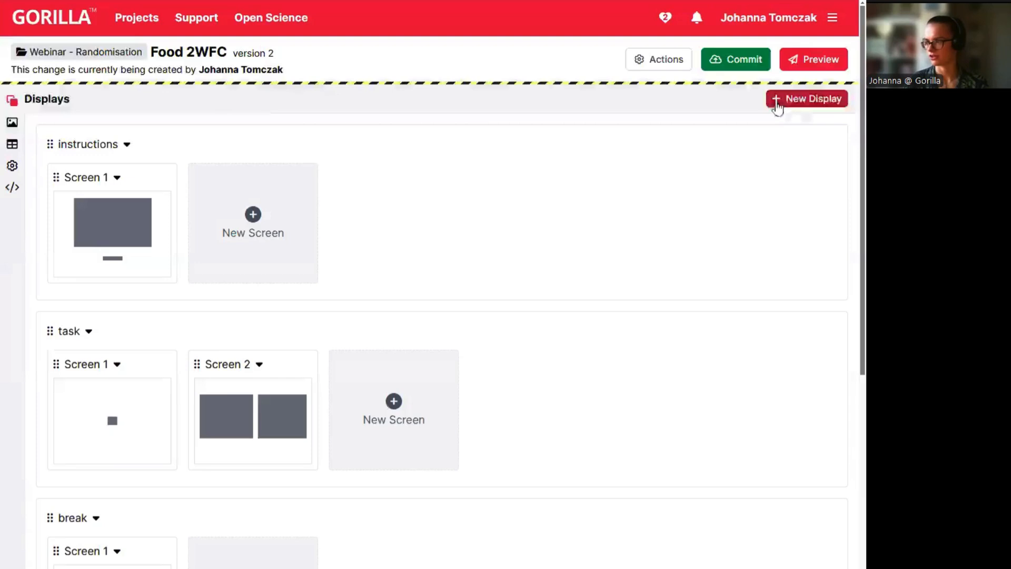
# Commit Food 2WFC as a new version described 'full rando' and reopen the Experiment tree.
pyautogui.click(748, 61)
pyautogui.click(358, 168)
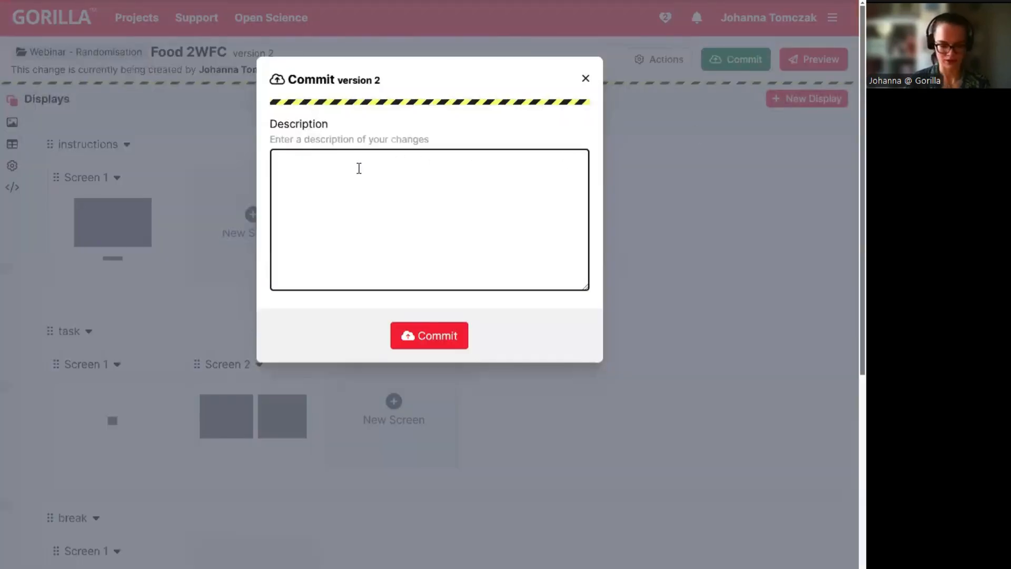
pyautogui.write('full rando')
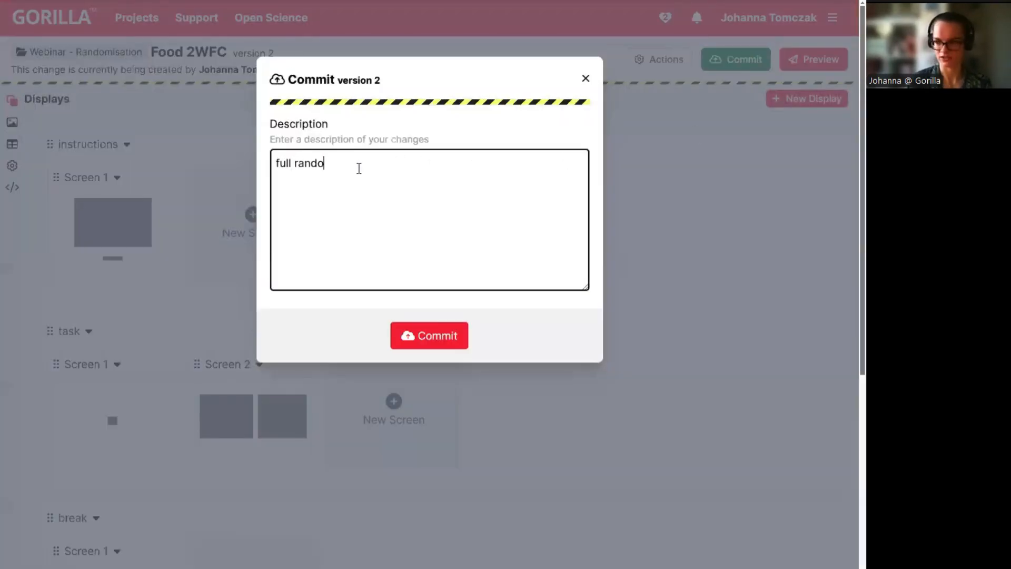
pyautogui.click(424, 341)
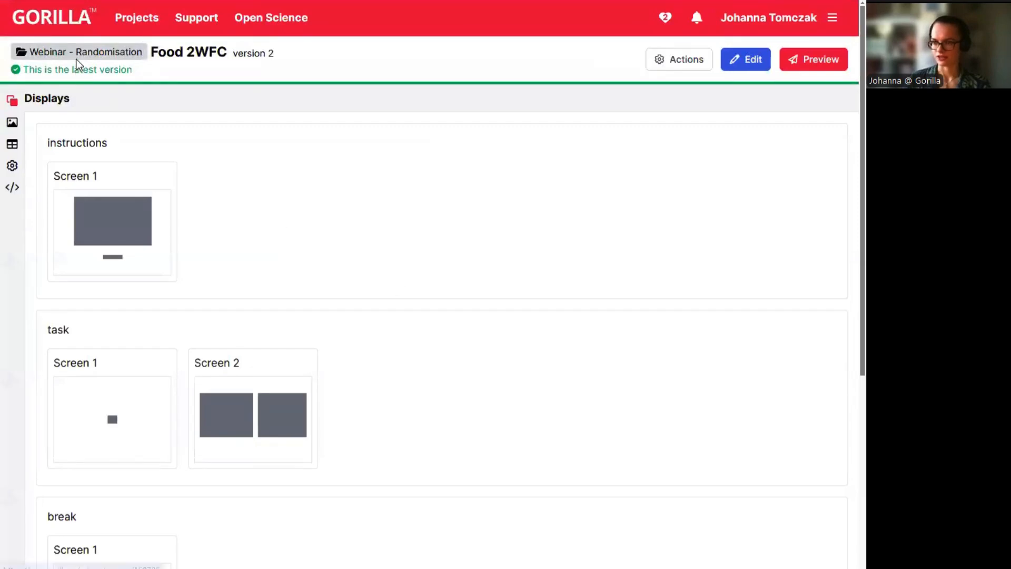
pyautogui.click(79, 52)
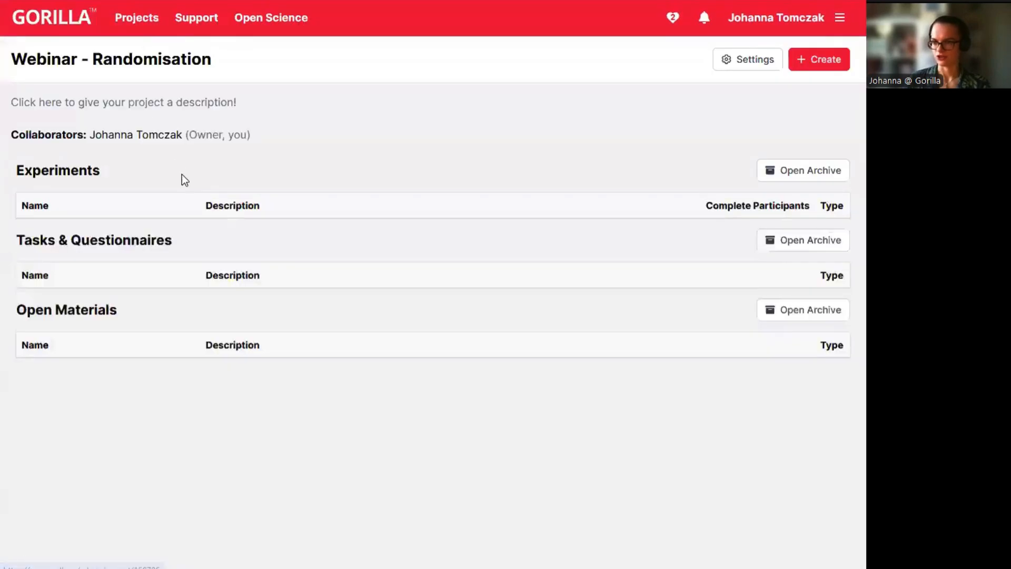
pyautogui.click(55, 230)
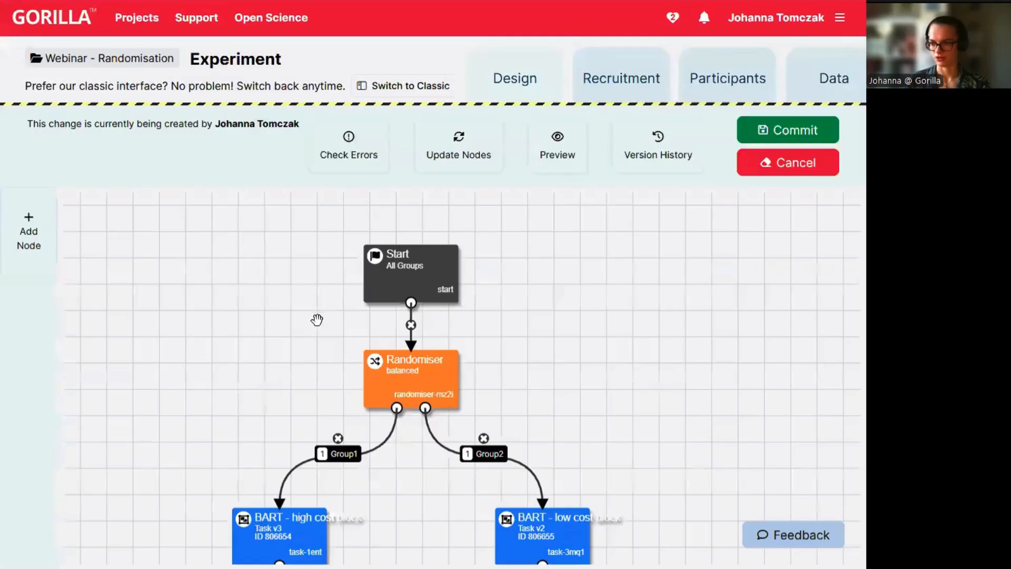
# Add a Food 2WFC task node to the experiment tree canvas.
pyautogui.scroll(-3, 387, 345)
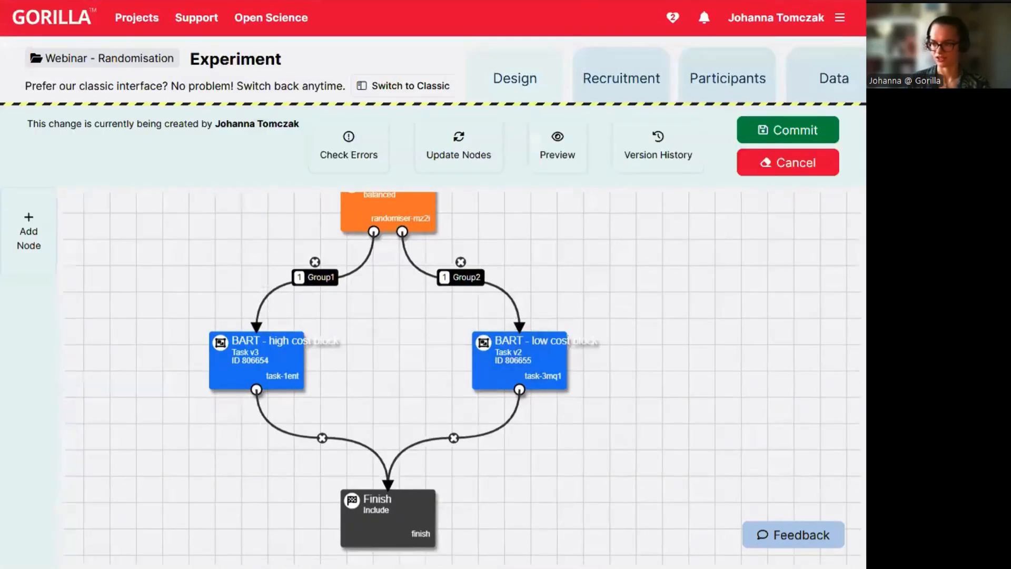
pyautogui.click(29, 242)
pyautogui.click(230, 246)
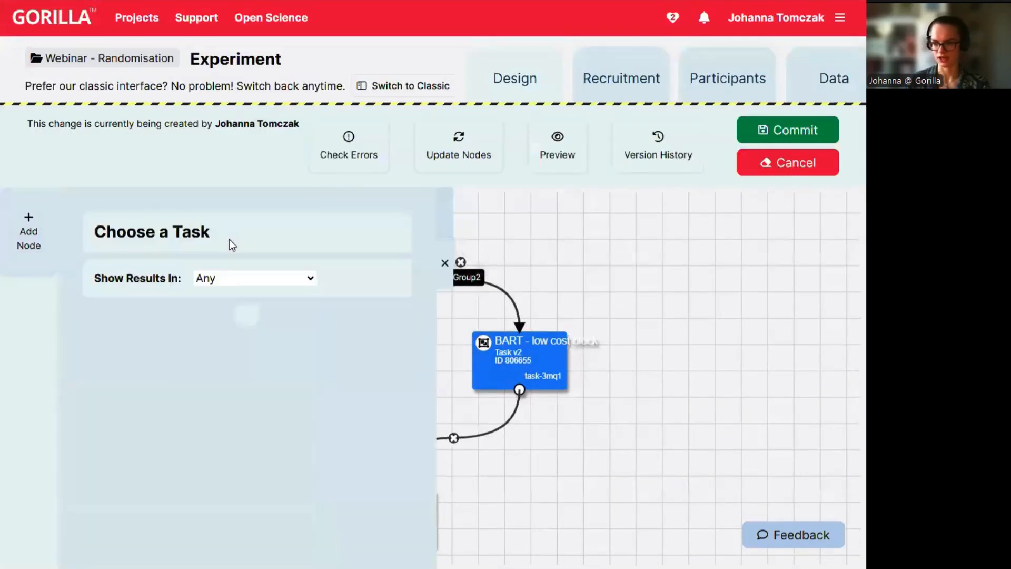
pyautogui.click(140, 395)
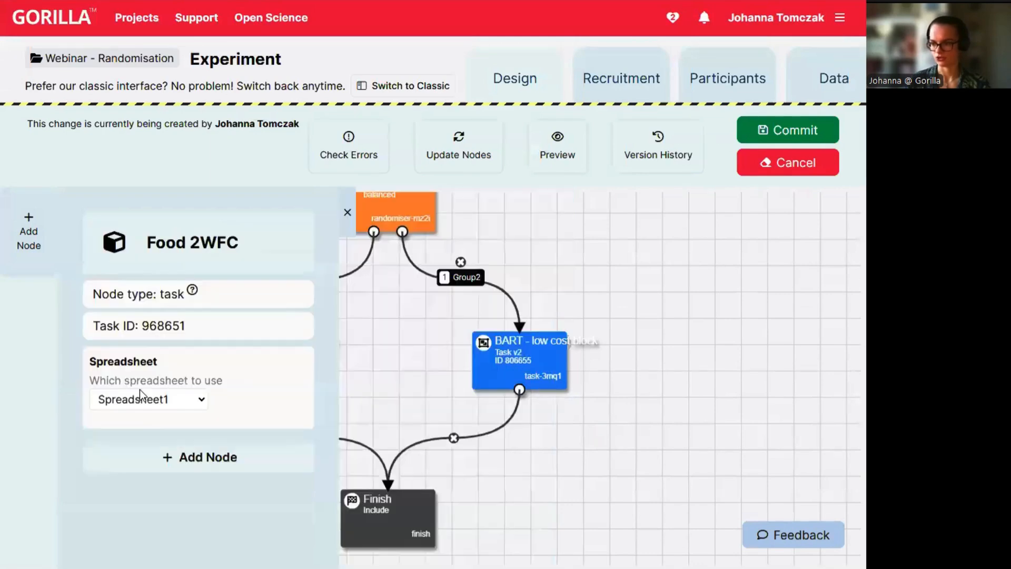
pyautogui.click(213, 454)
pyautogui.moveTo(144, 365); pyautogui.dragTo(444, 370)
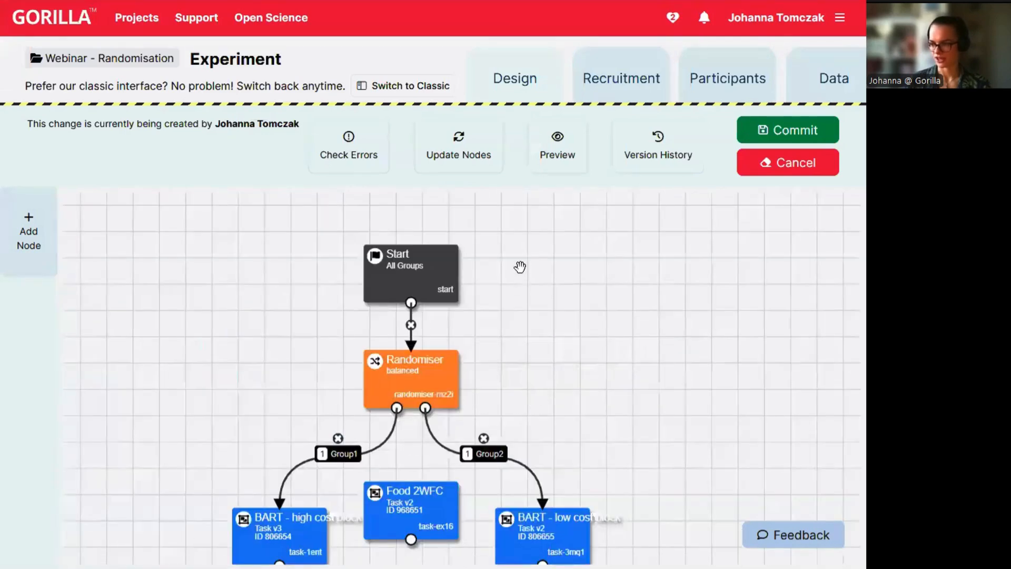
# Delete the BART - high cost block node from the tree.
pyautogui.scroll(-2, 519, 266)
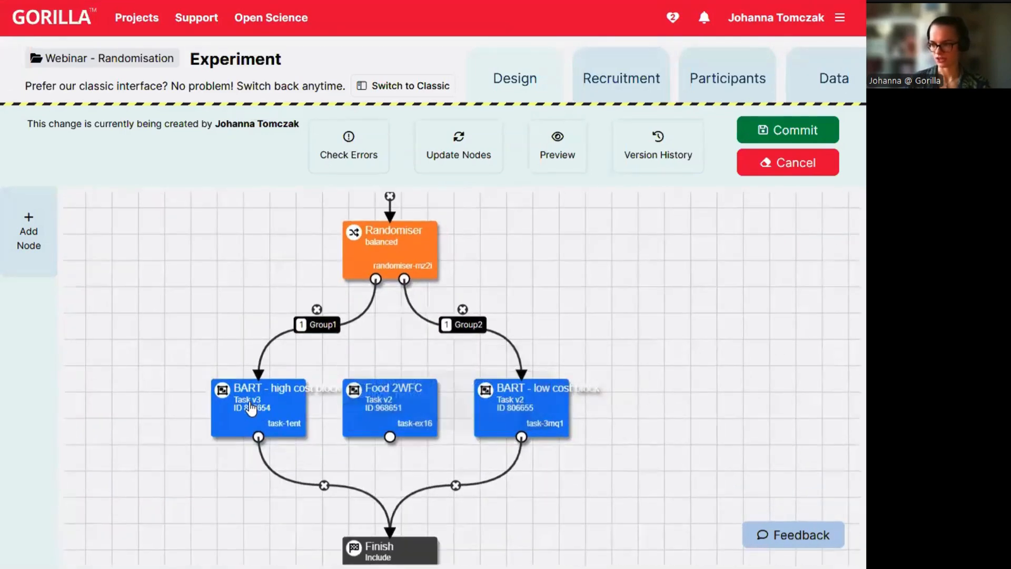
pyautogui.click(274, 406)
pyautogui.click(174, 464)
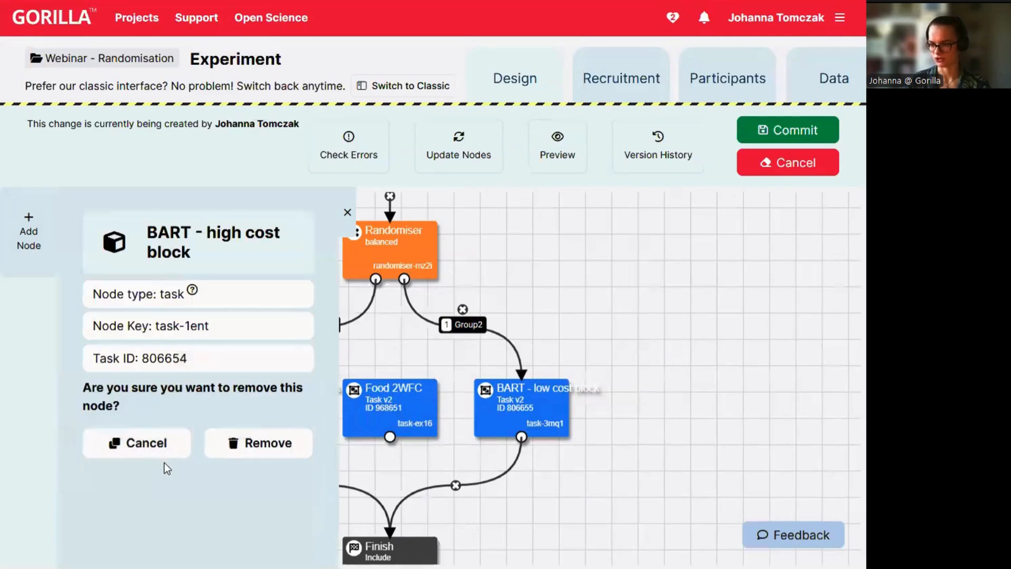
pyautogui.click(270, 446)
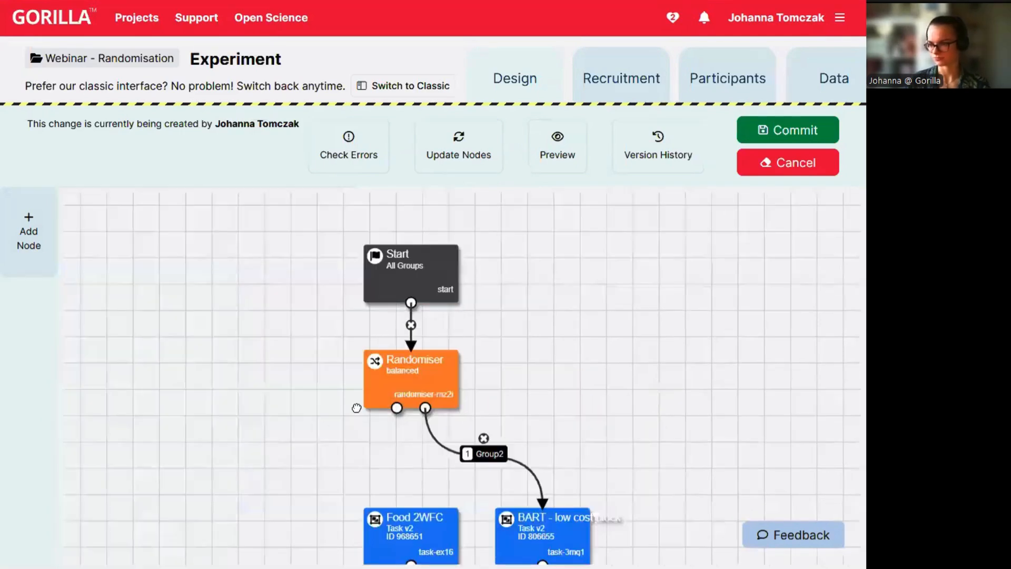
# Connect Randomiser Group1 to Food 2WFC and Food 2WFC to Finish, aligning the nodes.
pyautogui.moveTo(559, 406); pyautogui.dragTo(479, 269)
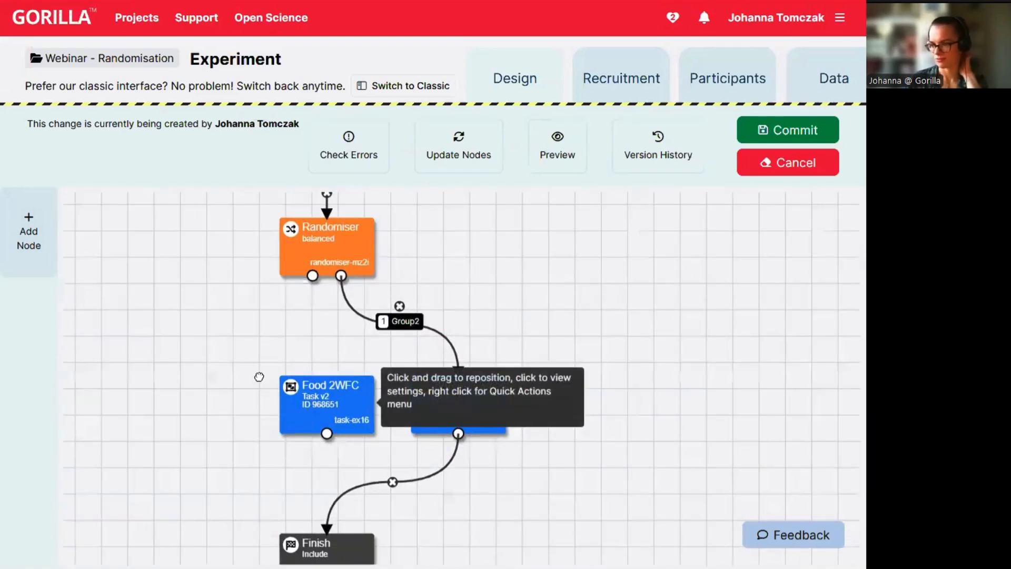
pyautogui.moveTo(337, 404); pyautogui.dragTo(259, 376)
pyautogui.moveTo(313, 276); pyautogui.dragTo(248, 355)
pyautogui.moveTo(248, 407); pyautogui.dragTo(294, 537)
pyautogui.moveTo(357, 427); pyautogui.dragTo(275, 365)
pyautogui.moveTo(196, 337)
pyautogui.mouseDown()
pyautogui.moveTo(185, 340)
pyautogui.moveTo(195, 354)
pyautogui.mouseUp()
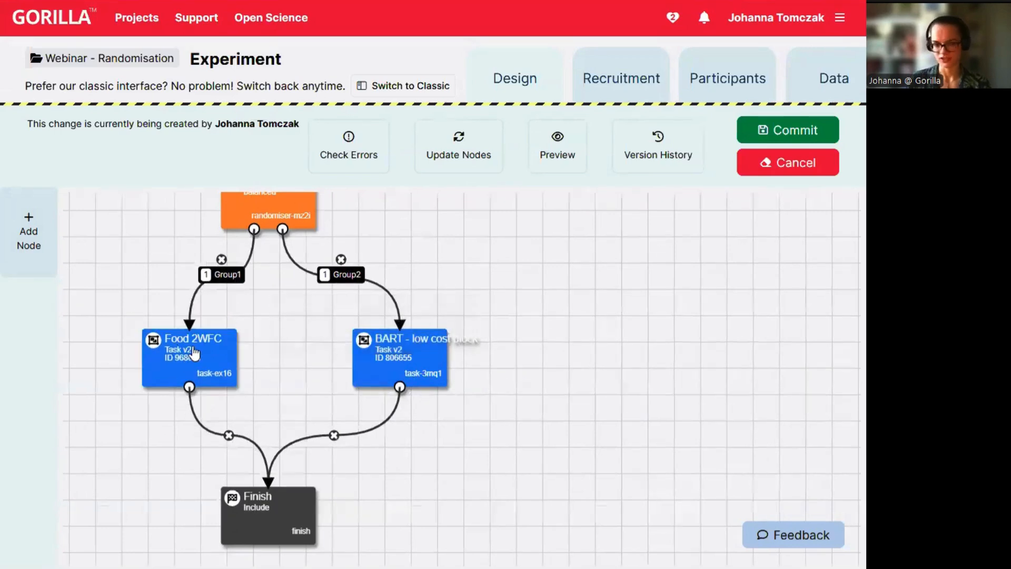
# Delete the BART - low cost block node from the tree.
pyautogui.click(416, 360)
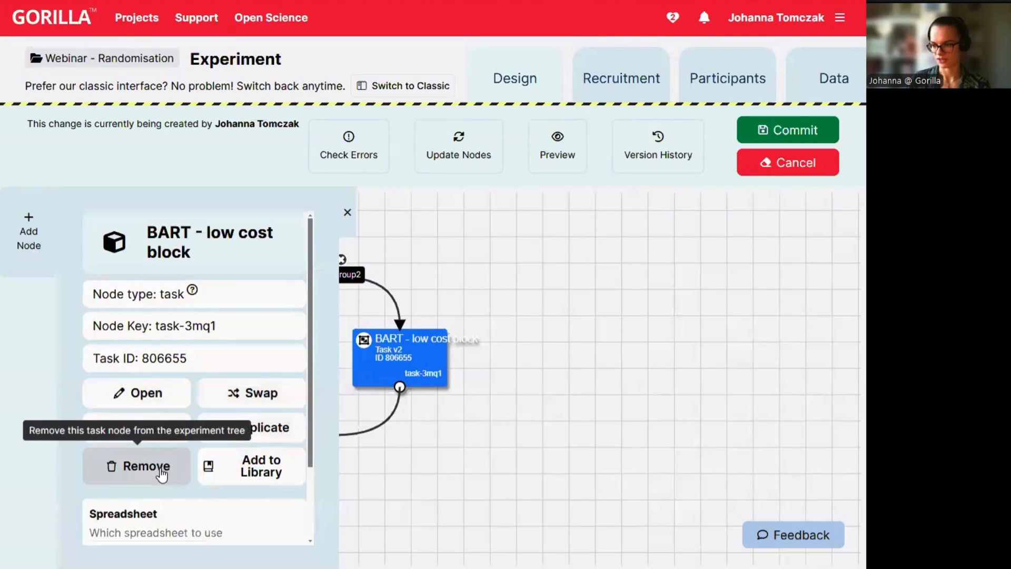
pyautogui.click(162, 475)
pyautogui.click(274, 449)
pyautogui.moveTo(568, 453); pyautogui.dragTo(389, 278)
# Duplicate the Food 2WFC node and wire Group2 to the copy and the copy to Finish.
pyautogui.rightClick(169, 362)
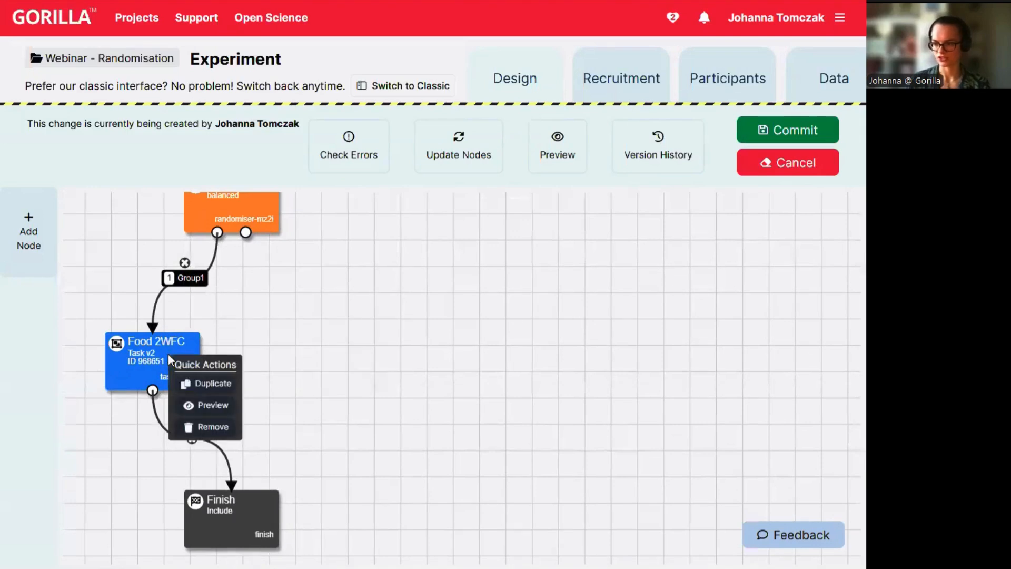
pyautogui.click(211, 384)
pyautogui.moveTo(177, 363); pyautogui.dragTo(422, 366)
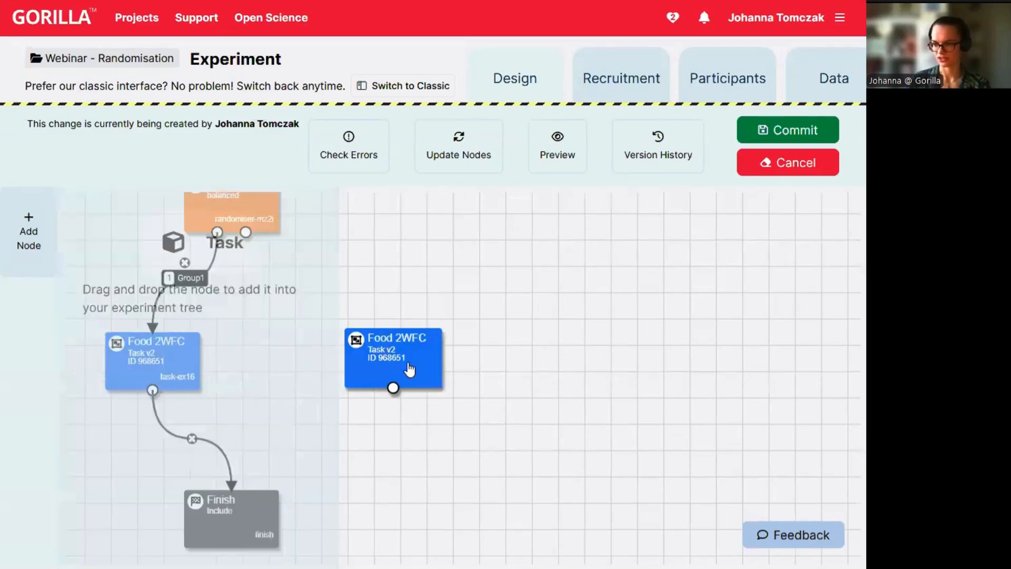
pyautogui.moveTo(466, 428); pyautogui.dragTo(469, 368)
pyautogui.moveTo(467, 420); pyautogui.dragTo(392, 526)
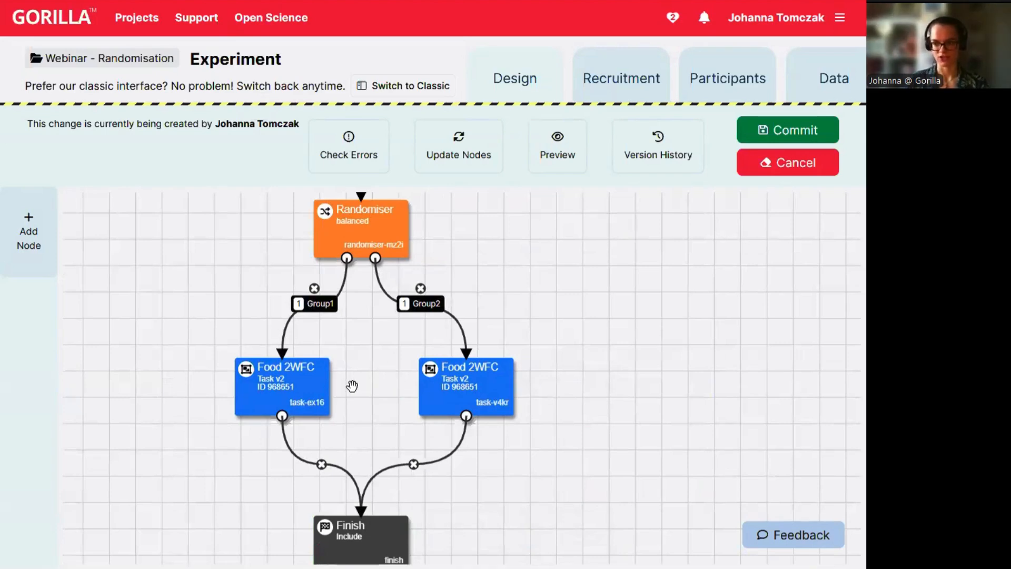
# Keep the left (Group1) Food 2WFC node on Spreadsheet1.
pyautogui.click(295, 393)
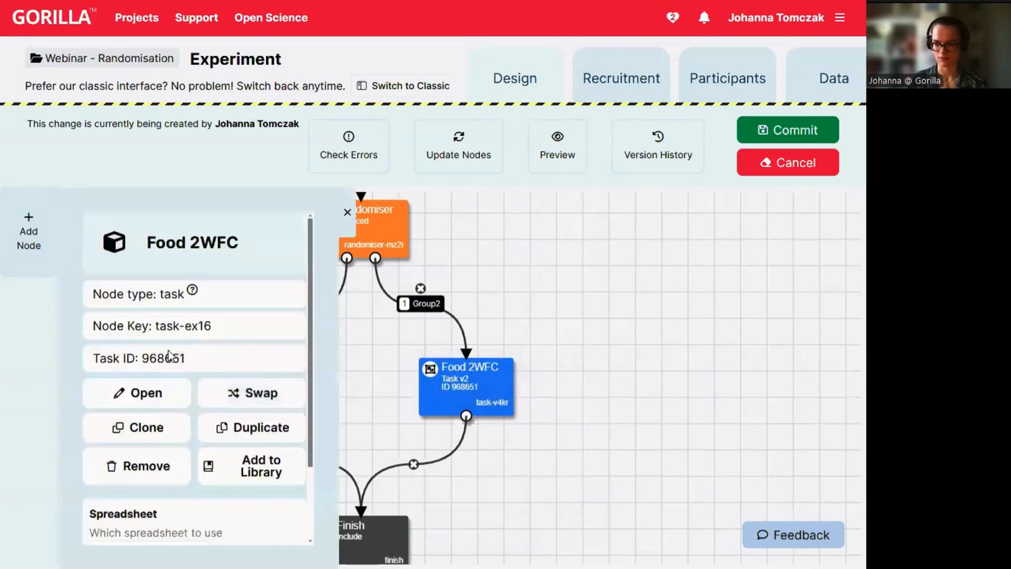
pyautogui.scroll(-2, 168, 355)
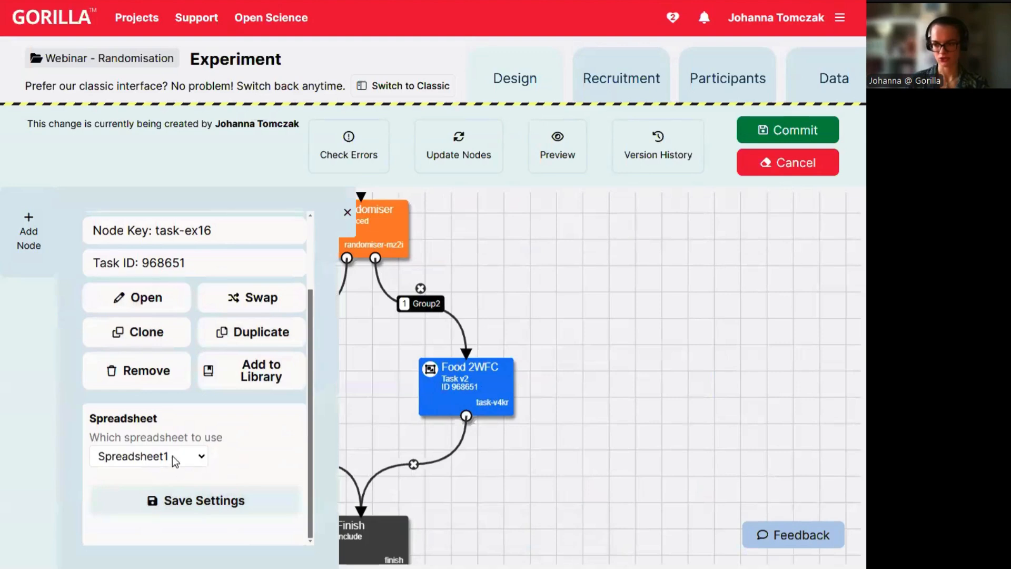
pyautogui.click(196, 458)
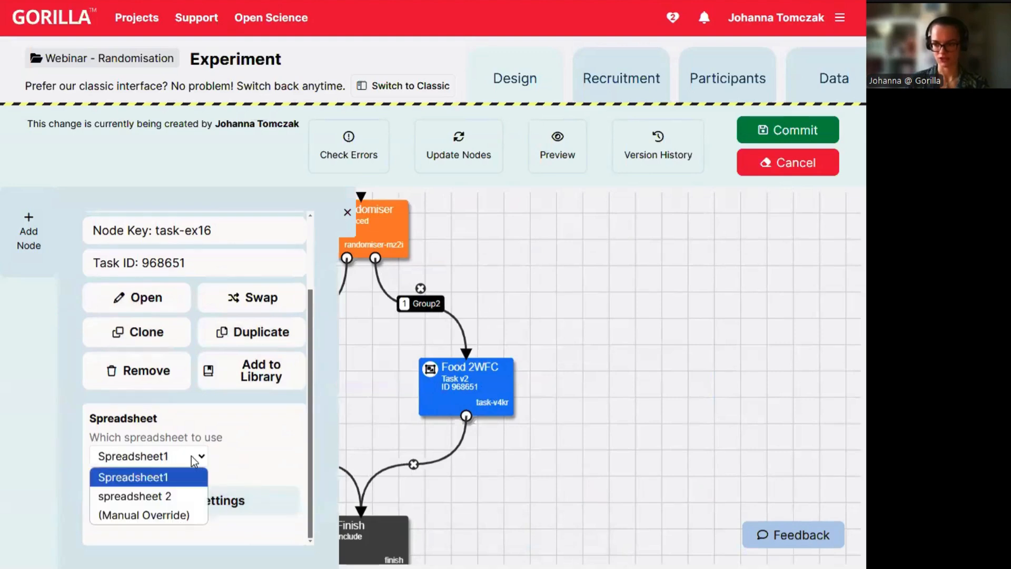
pyautogui.click(173, 477)
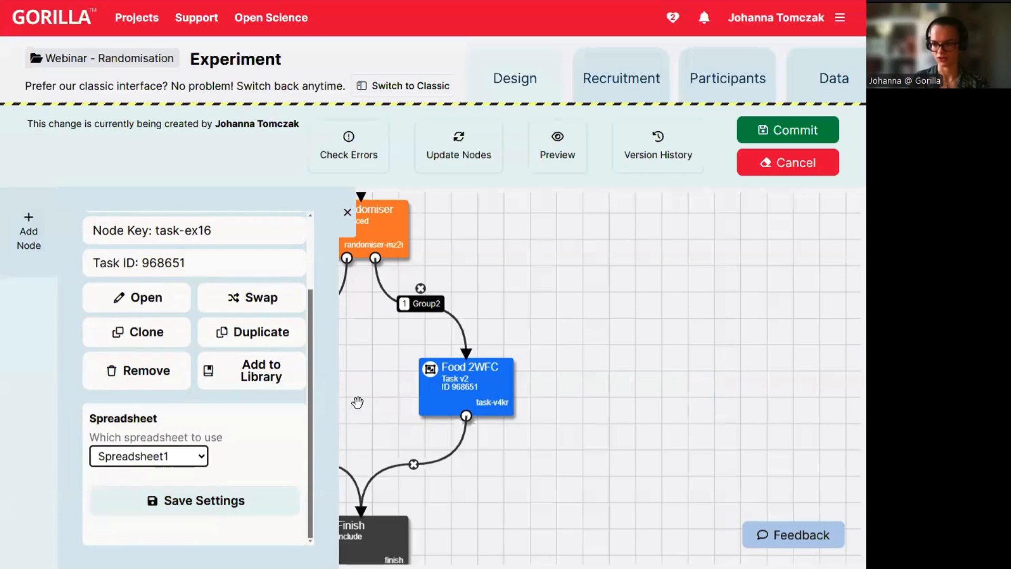
pyautogui.click(345, 213)
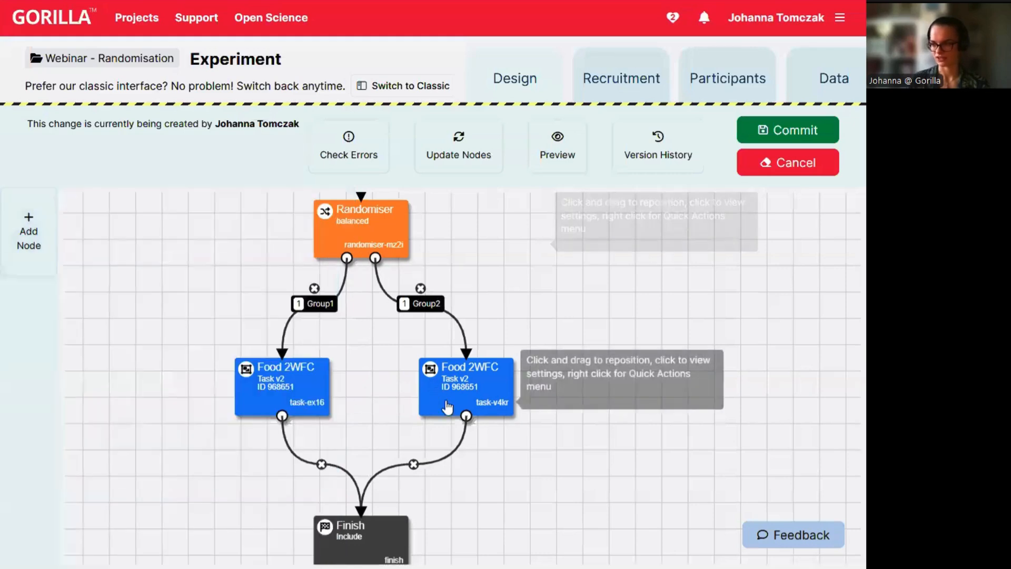
# Set the right (Group2) Food 2WFC node's spreadsheet to 'spreadsheet 2' and save.
pyautogui.click(463, 379)
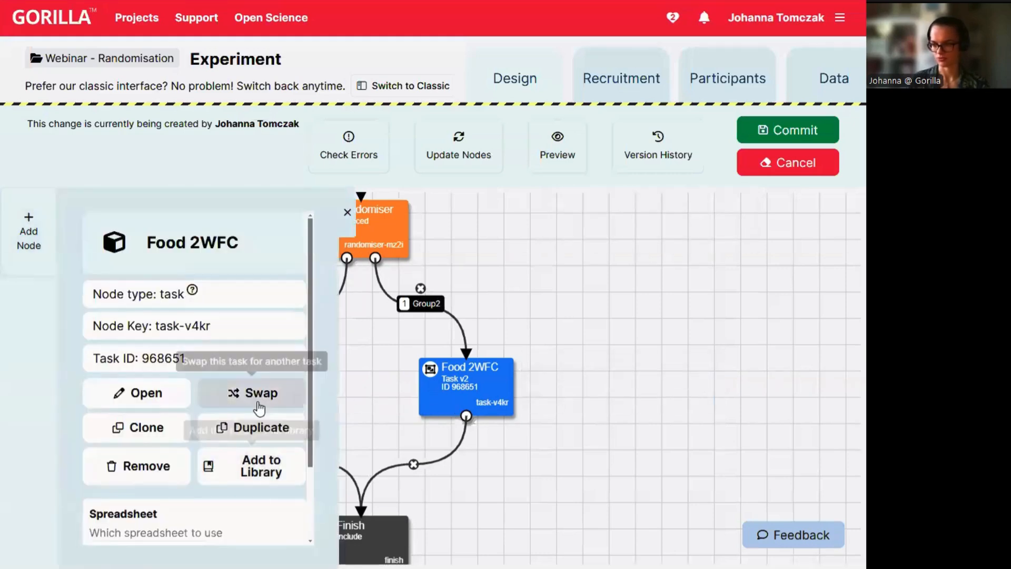
pyautogui.scroll(-2, 253, 411)
pyautogui.click(185, 454)
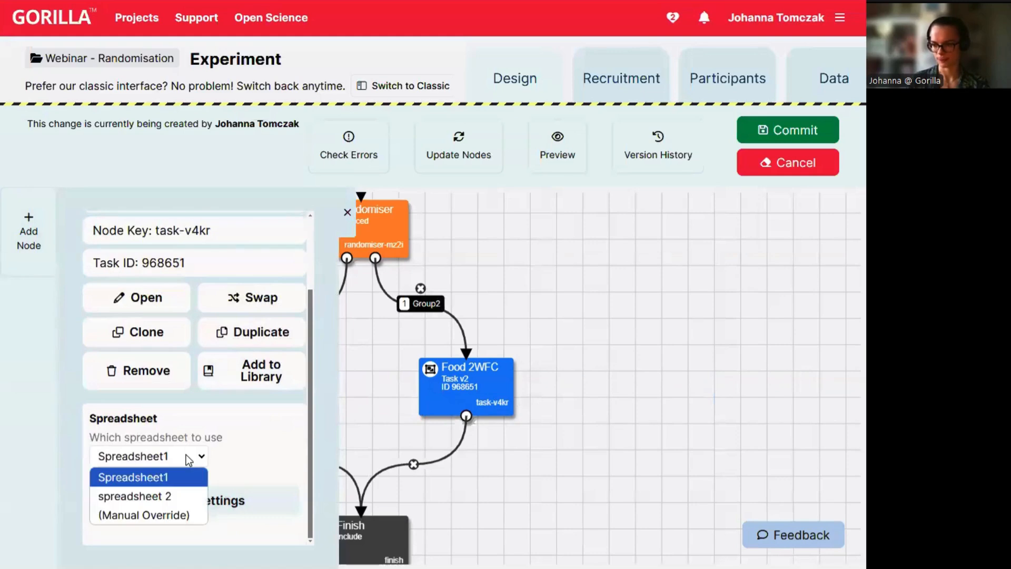
pyautogui.click(154, 497)
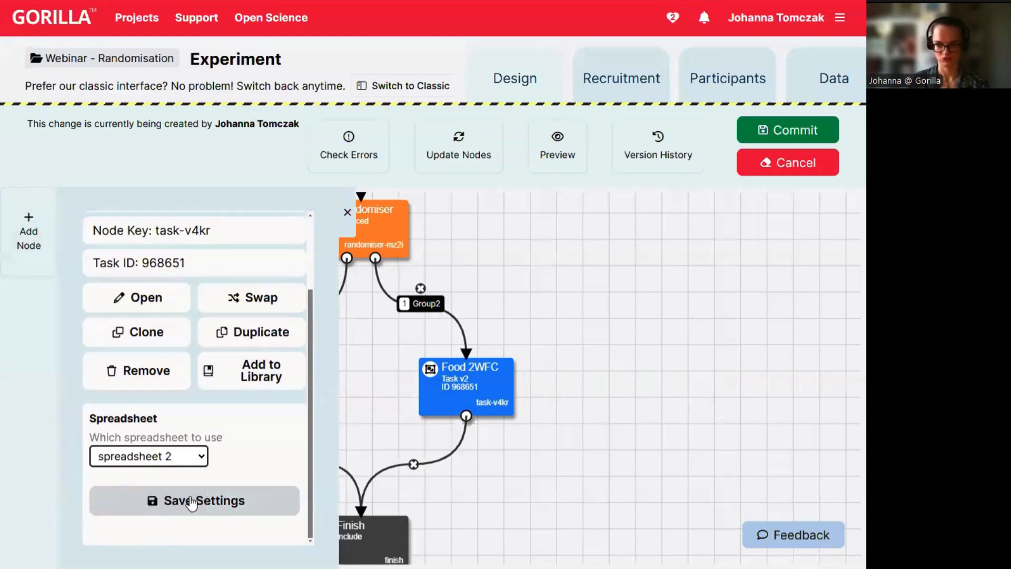
pyautogui.click(174, 499)
# Move the Finish node lower and raise the left Food 2WFC node.
pyautogui.moveTo(228, 424); pyautogui.dragTo(153, 294)
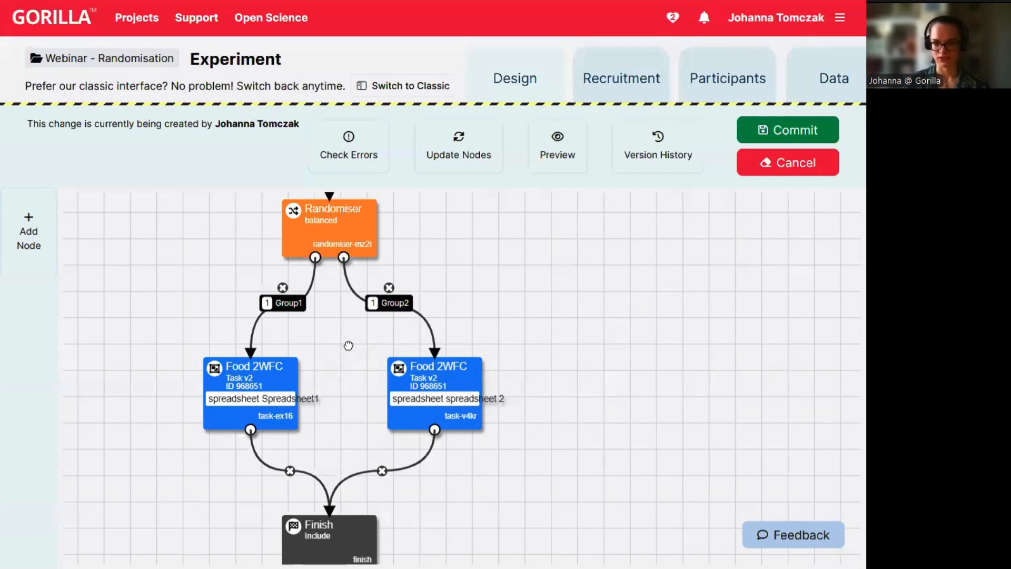
pyautogui.moveTo(346, 368); pyautogui.dragTo(340, 309)
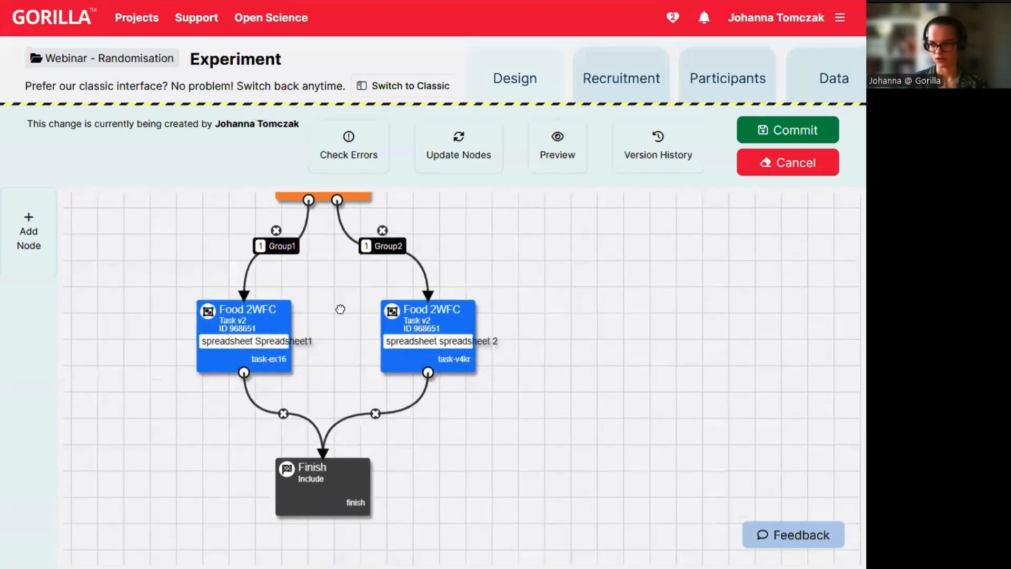
pyautogui.moveTo(348, 470); pyautogui.dragTo(357, 562)
pyautogui.moveTo(268, 315); pyautogui.dragTo(268, 262)
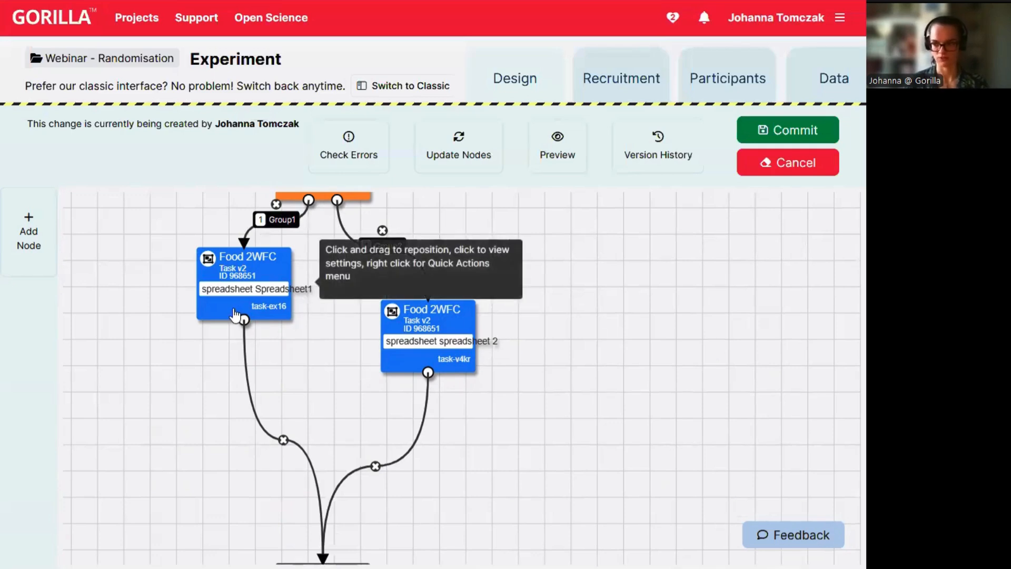
# Duplicate the left Food 2WFC node (Spreadsheet1) and place the copy below it.
pyautogui.rightClick(218, 306)
pyautogui.click(275, 343)
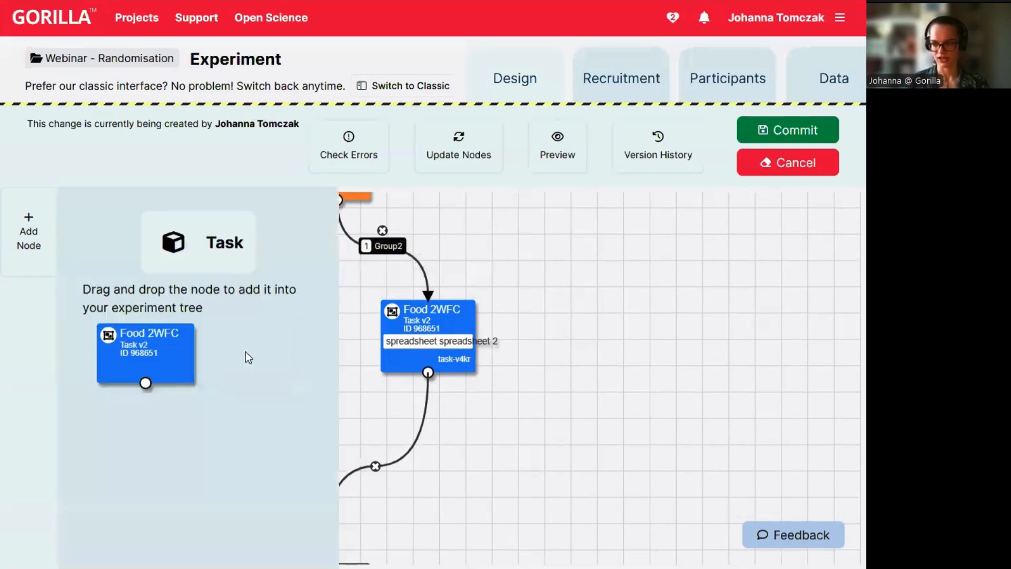
pyautogui.moveTo(146, 379); pyautogui.dragTo(311, 393)
pyautogui.moveTo(521, 364); pyautogui.dragTo(477, 186)
pyautogui.moveTo(367, 415); pyautogui.dragTo(209, 415)
# Rearrange the tree nodes and pan across the canvas to locate the Finish node.
pyautogui.moveTo(288, 352); pyautogui.dragTo(237, 332)
pyautogui.moveTo(291, 389); pyautogui.dragTo(341, 430)
pyautogui.moveTo(330, 392)
pyautogui.mouseDown()
pyautogui.moveTo(377, 461)
pyautogui.moveTo(320, 390)
pyautogui.mouseUp()
pyautogui.moveTo(187, 351); pyautogui.dragTo(192, 79)
pyautogui.click(206, 0)
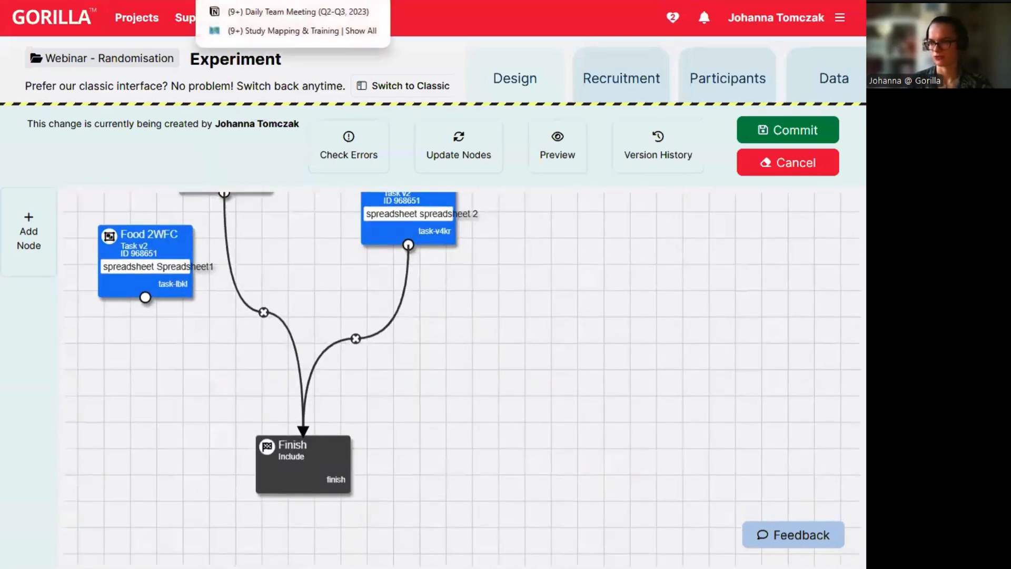
pyautogui.moveTo(249, 311); pyautogui.dragTo(534, 245)
pyautogui.moveTo(532, 194); pyautogui.dragTo(5, 407)
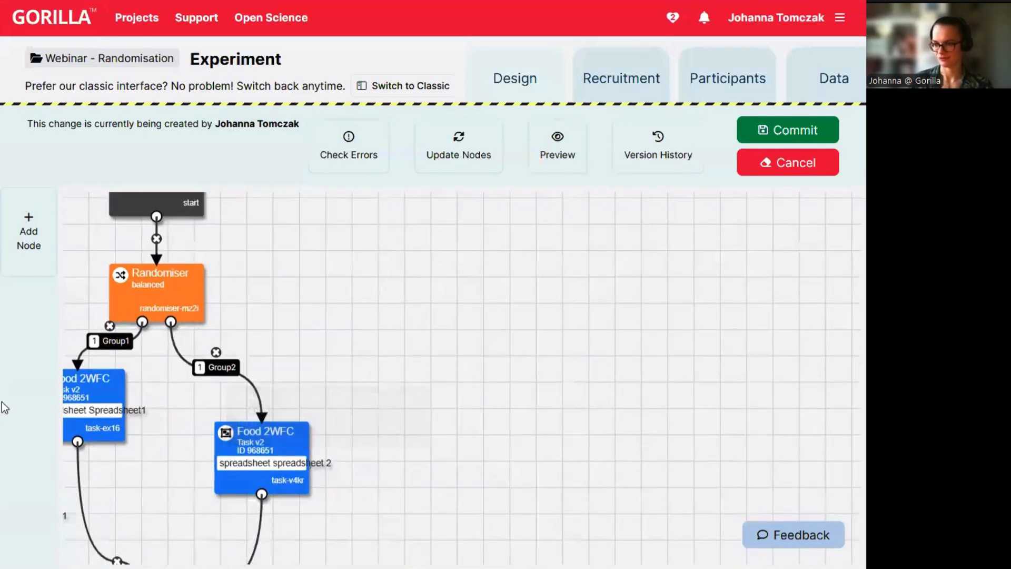
pyautogui.moveTo(79, 445); pyautogui.dragTo(266, 205)
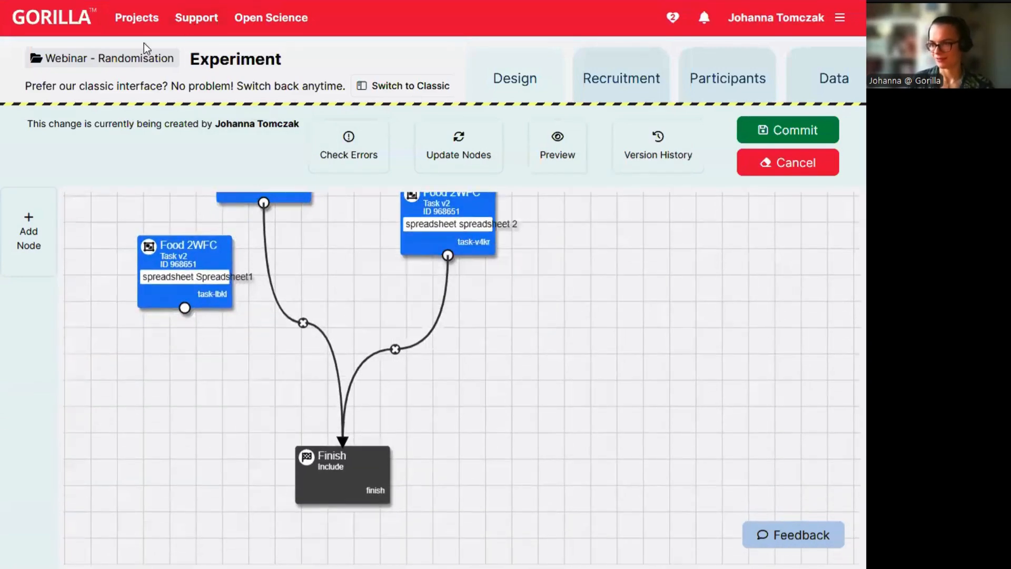
# Reload the experiment tree, delete the Group1 node's Finish link, and chain it to the new copy.
pyautogui.click(138, 58)
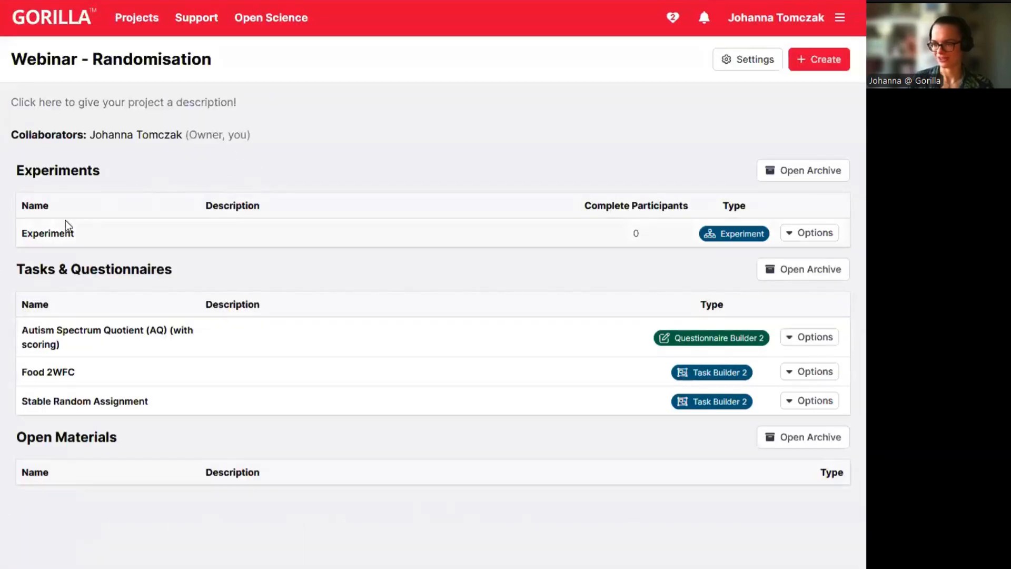
pyautogui.click(78, 235)
pyautogui.moveTo(233, 380); pyautogui.dragTo(227, 234)
pyautogui.moveTo(169, 321); pyautogui.dragTo(148, 229)
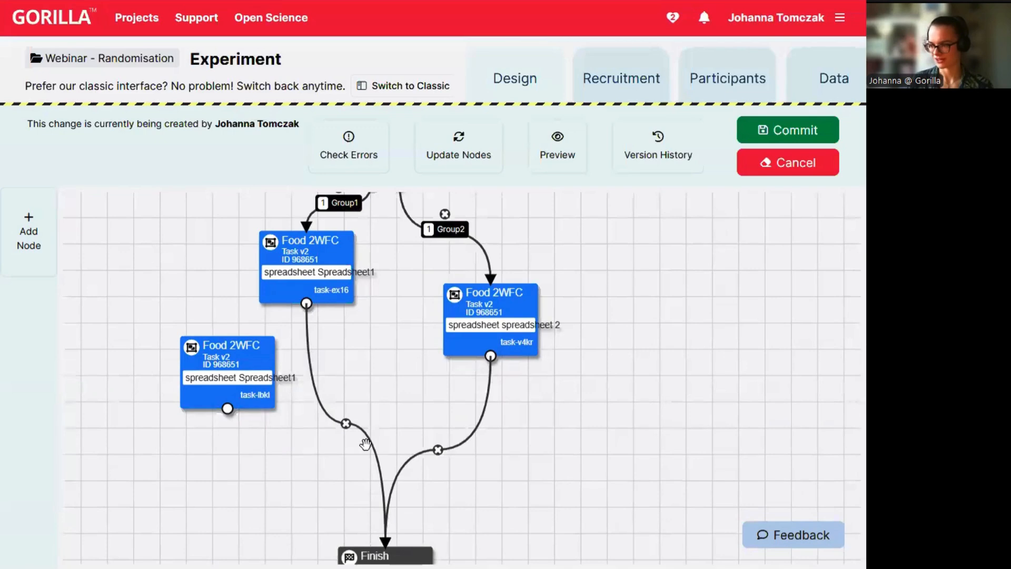
pyautogui.click(346, 423)
pyautogui.moveTo(306, 303); pyautogui.dragTo(350, 342)
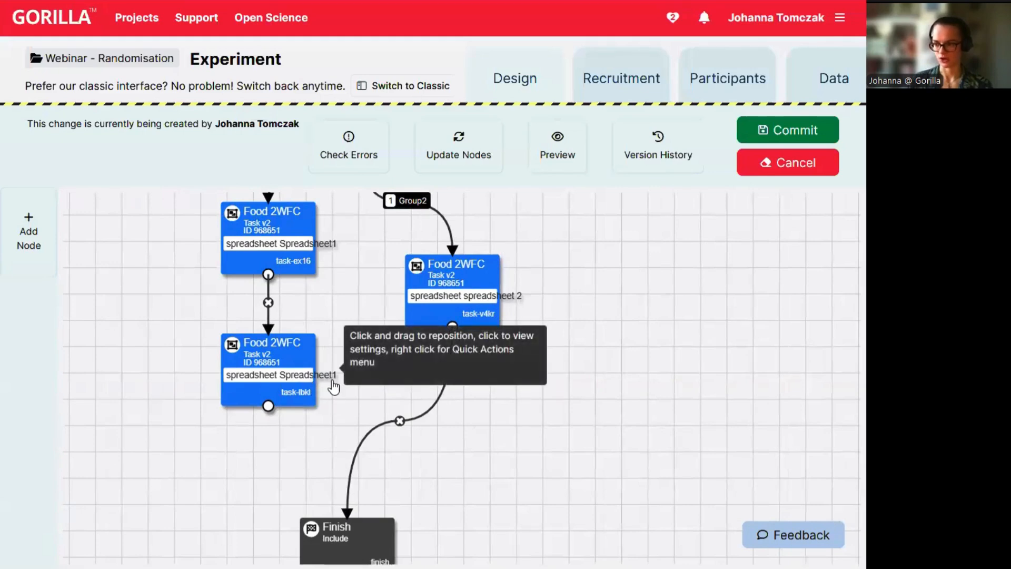
# Switch the lower Food 2WFC task node to spreadsheet 2 and save its settings.
pyautogui.click(294, 377)
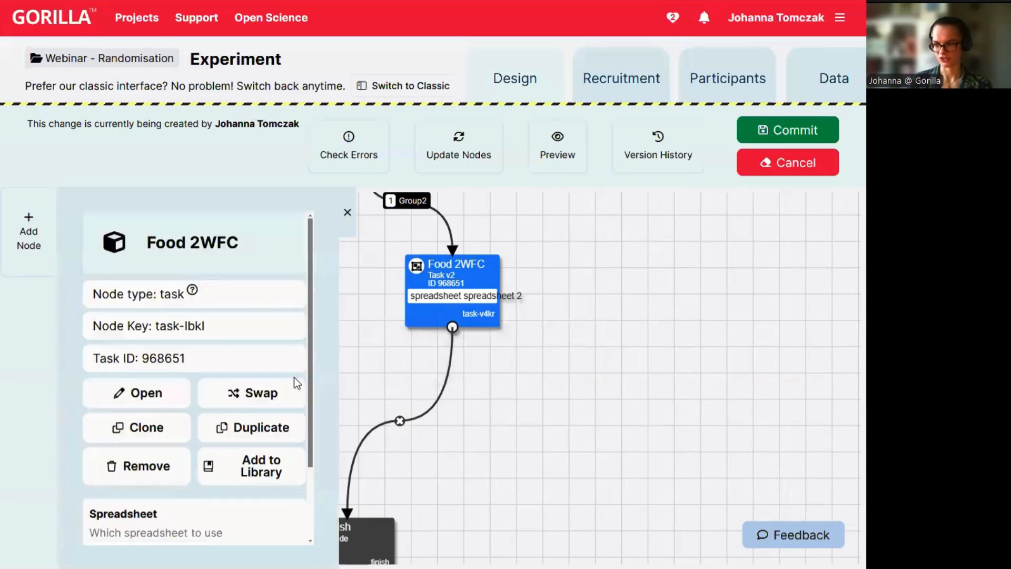
pyautogui.scroll(-2, 210, 510)
pyautogui.click(200, 456)
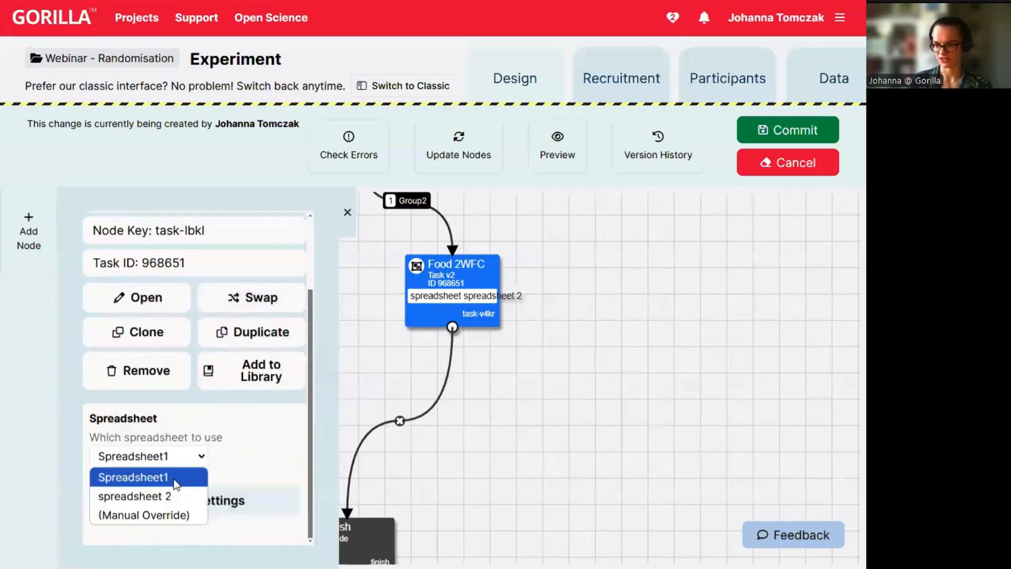
pyautogui.click(171, 492)
pyautogui.click(180, 518)
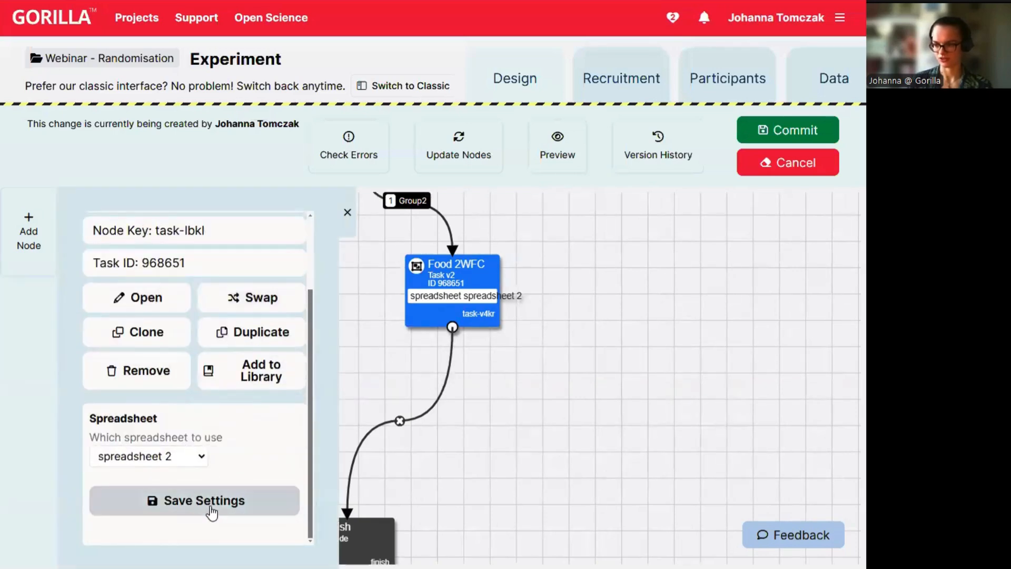
# Connect the lower Food 2WFC task's output to the Finish node.
pyautogui.moveTo(404, 476); pyautogui.dragTo(313, 223)
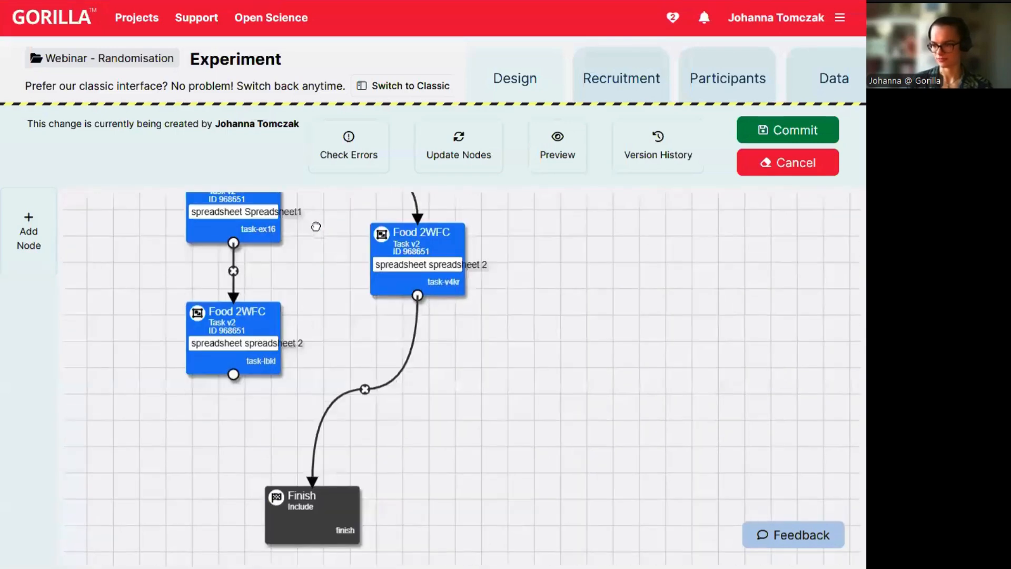
pyautogui.moveTo(233, 374); pyautogui.dragTo(321, 492)
pyautogui.moveTo(512, 231); pyautogui.dragTo(483, 357)
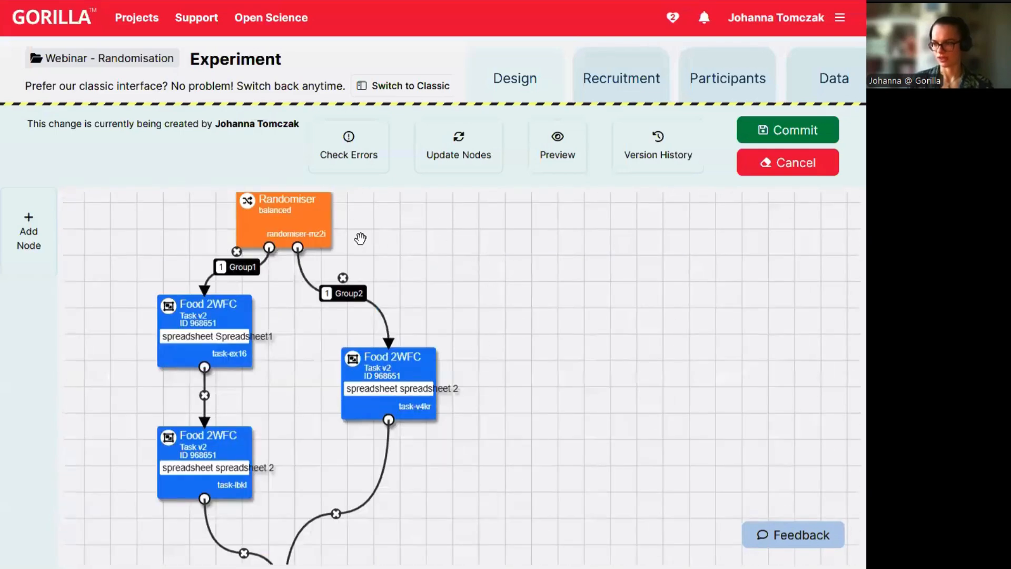
pyautogui.moveTo(478, 253); pyautogui.dragTo(528, 315)
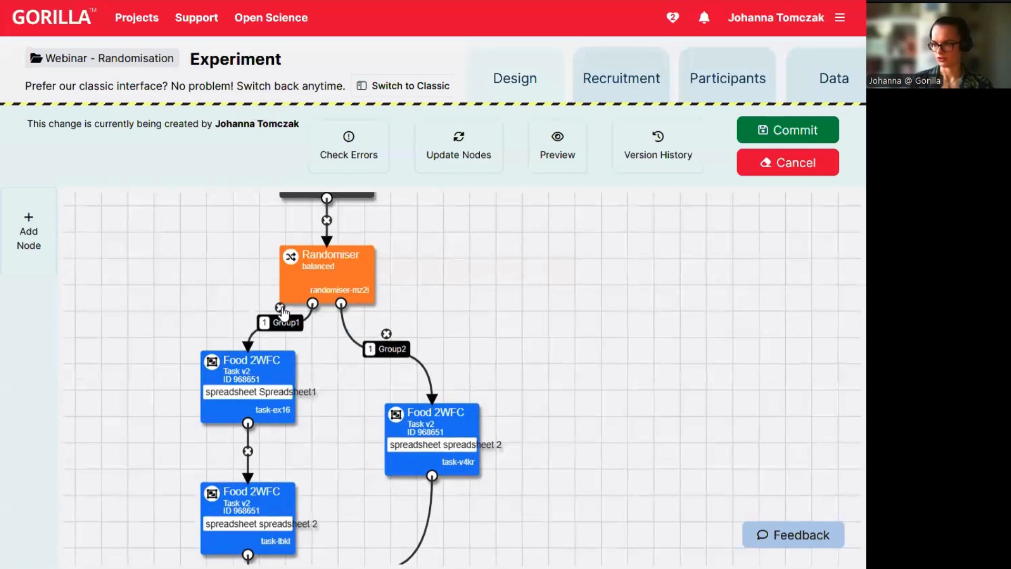
# Delete the Randomiser node and link Start directly to the Spreadsheet1 Food 2WFC task.
pyautogui.click(327, 267)
pyautogui.scroll(-5, 244, 387)
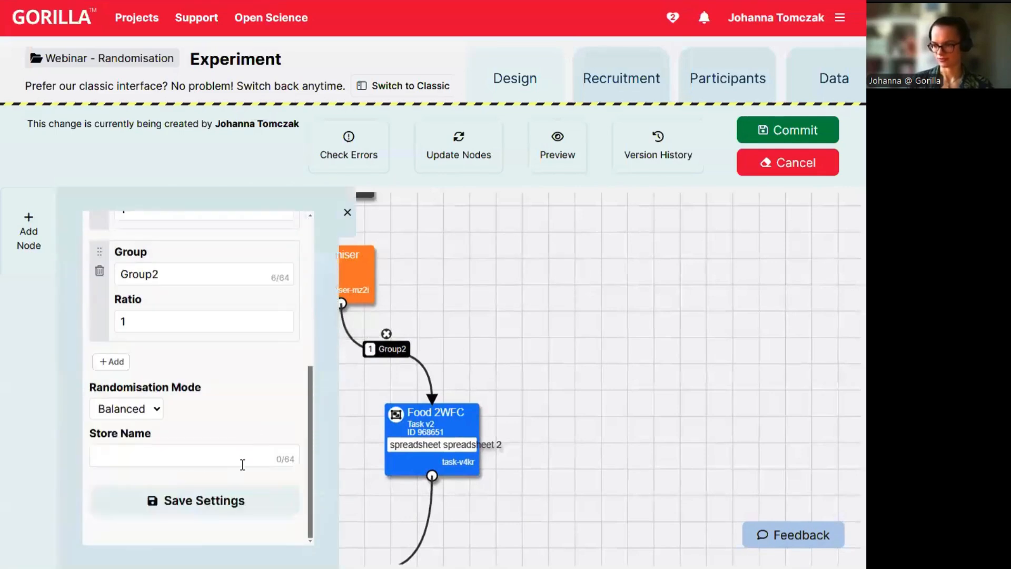
pyautogui.scroll(5, 254, 416)
pyautogui.click(280, 375)
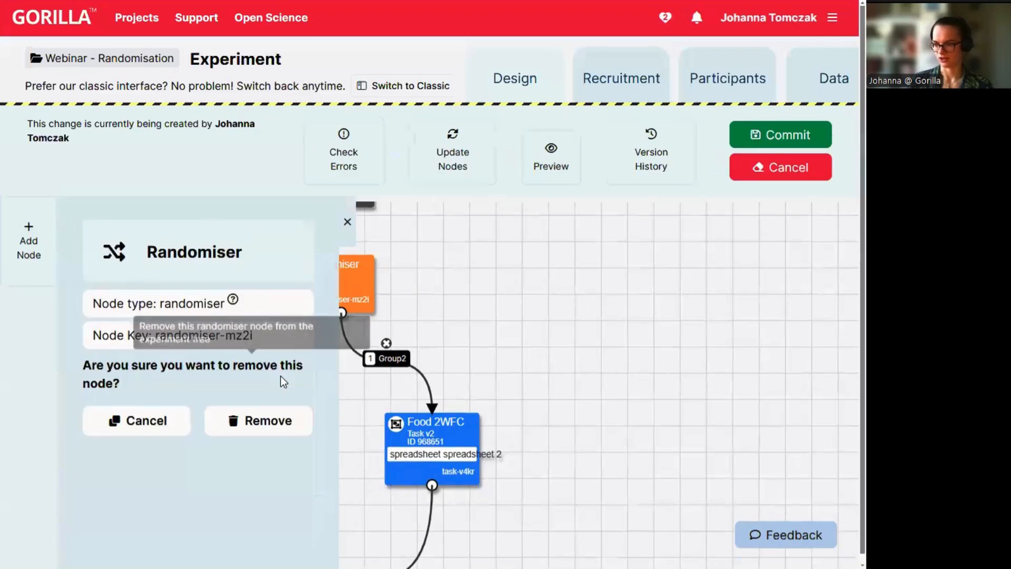
pyautogui.click(277, 420)
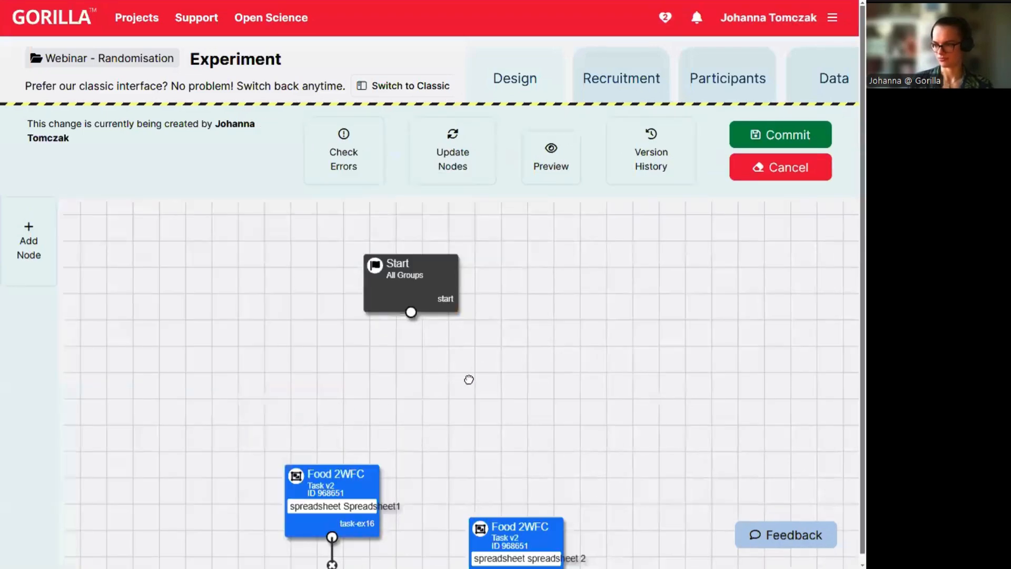
pyautogui.moveTo(411, 312); pyautogui.dragTo(333, 466)
# Delete the Group2 Food 2WFC task node (task-v4kr).
pyautogui.moveTo(467, 375); pyautogui.dragTo(350, 265)
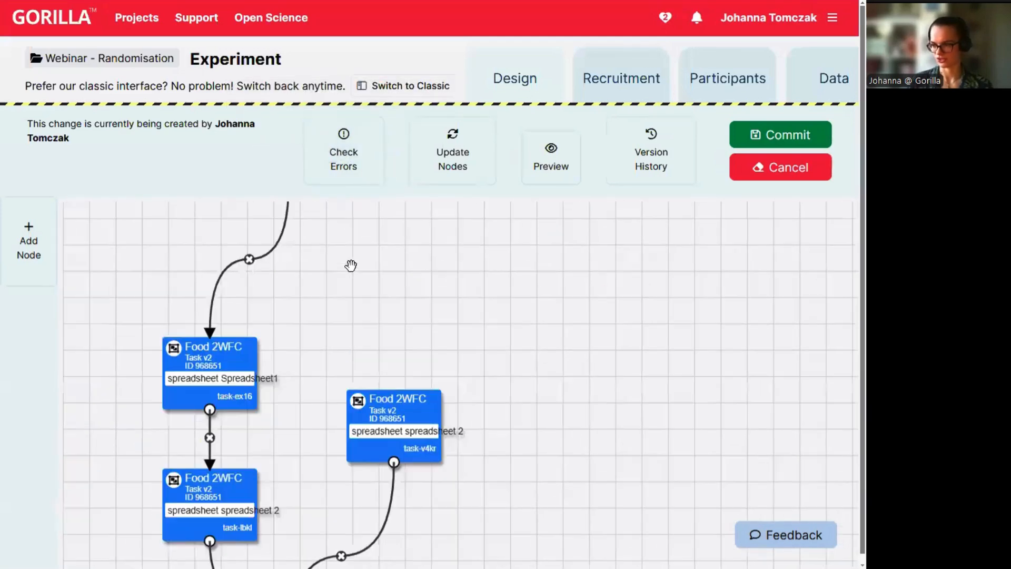
pyautogui.click(424, 418)
pyautogui.click(155, 477)
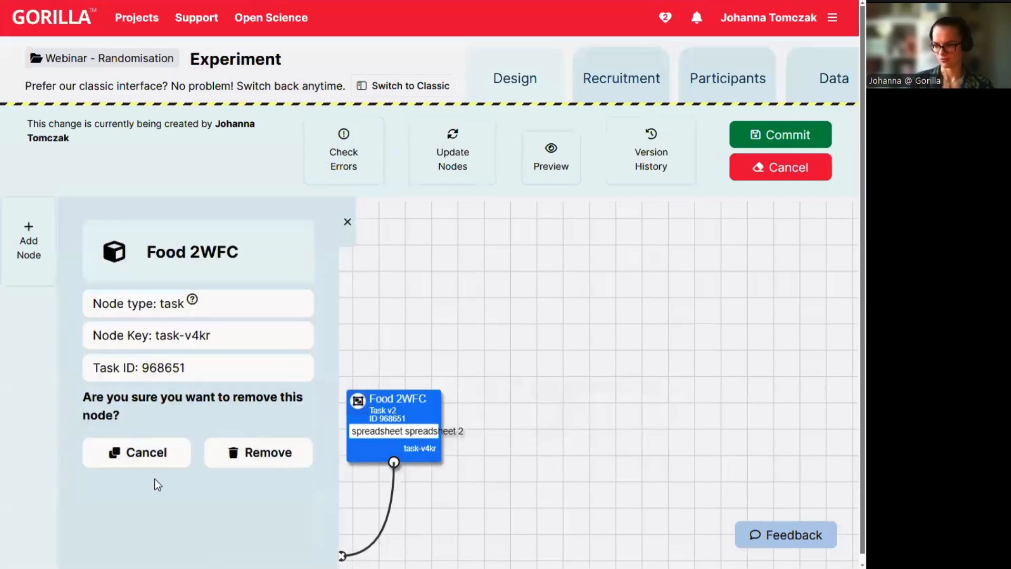
pyautogui.click(276, 454)
pyautogui.scroll(-5, 437, 318)
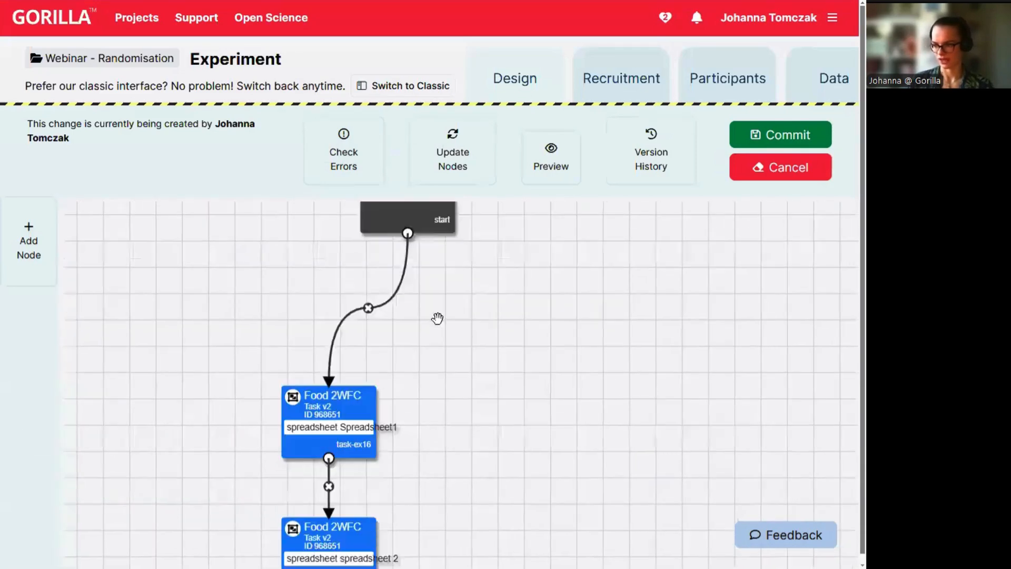
pyautogui.moveTo(472, 289); pyautogui.dragTo(441, 345)
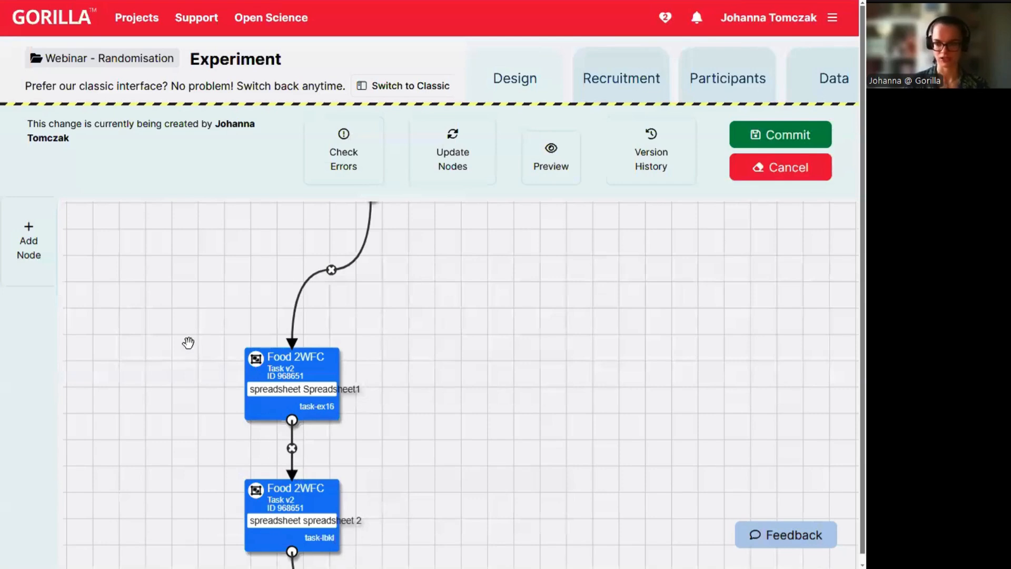
# Add a Latin Square Order node and place it beside the first Food 2WFC task.
pyautogui.click(30, 257)
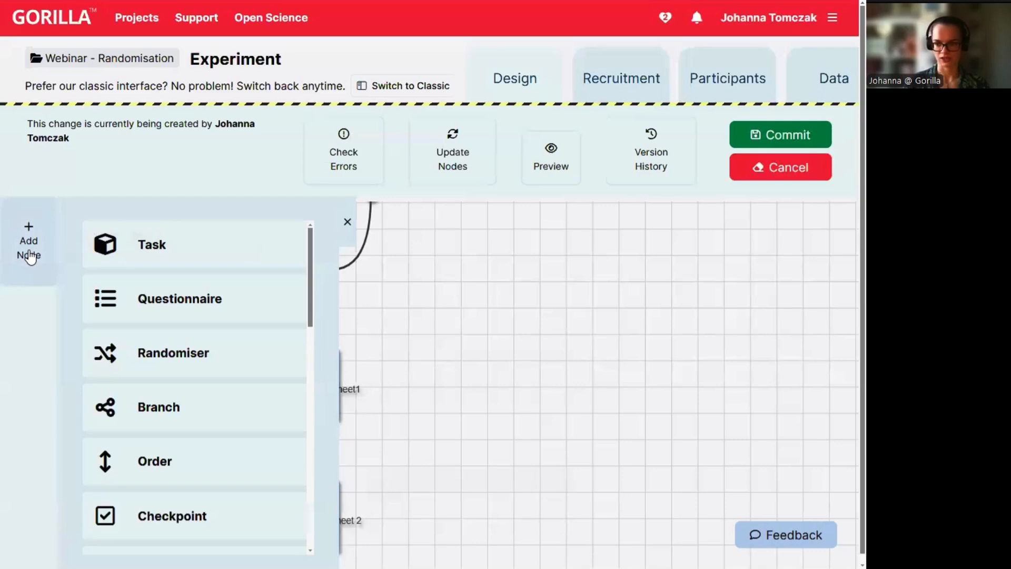
pyautogui.click(182, 460)
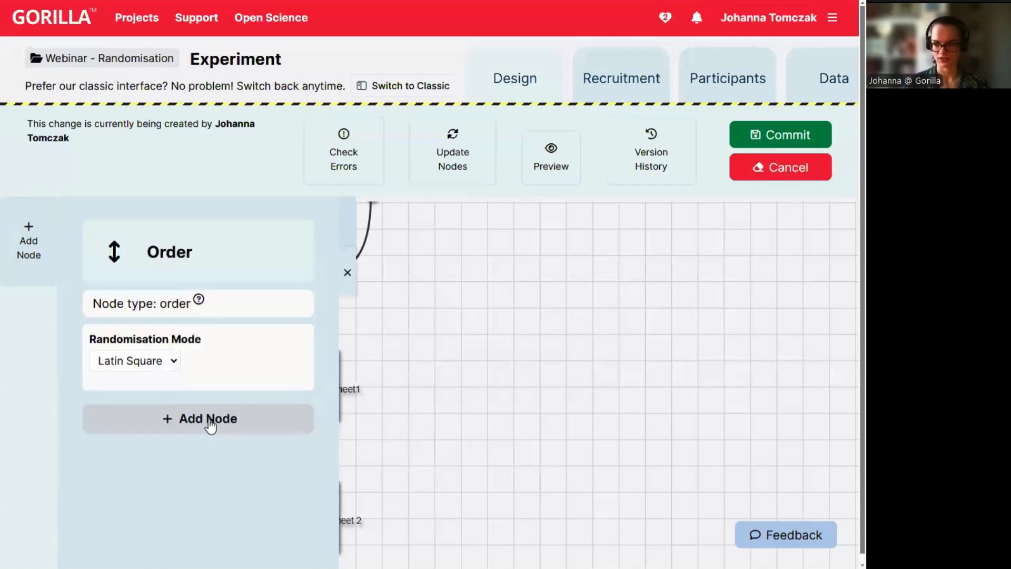
pyautogui.moveTo(186, 365)
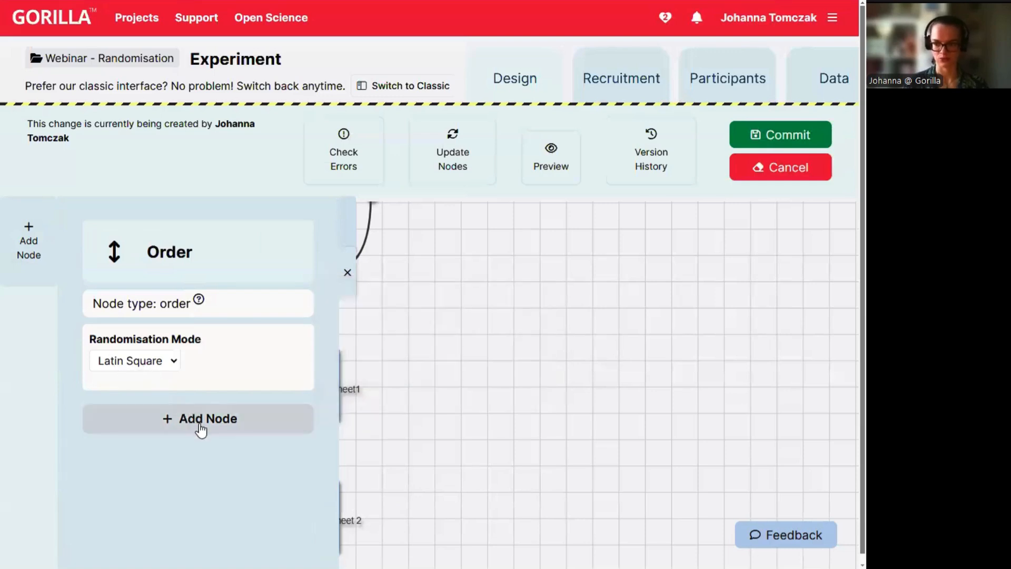
pyautogui.click(200, 430)
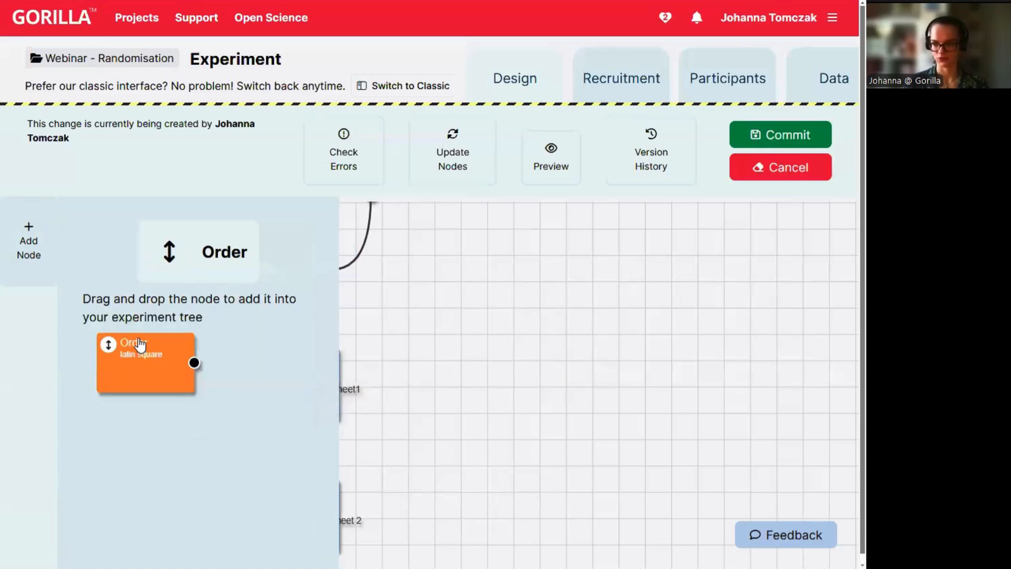
pyautogui.moveTo(159, 380); pyautogui.dragTo(502, 441)
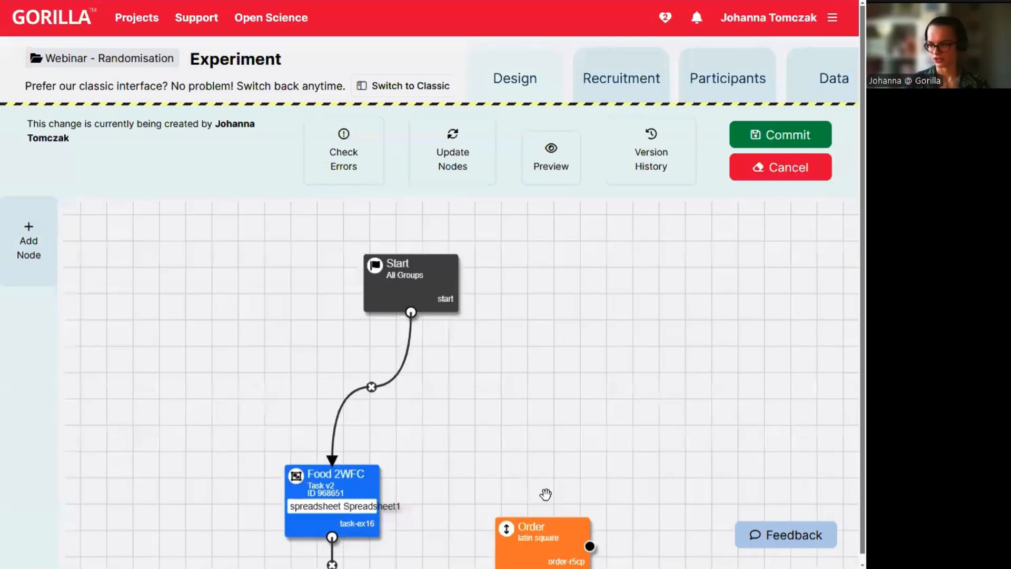
pyautogui.moveTo(556, 546); pyautogui.dragTo(193, 504)
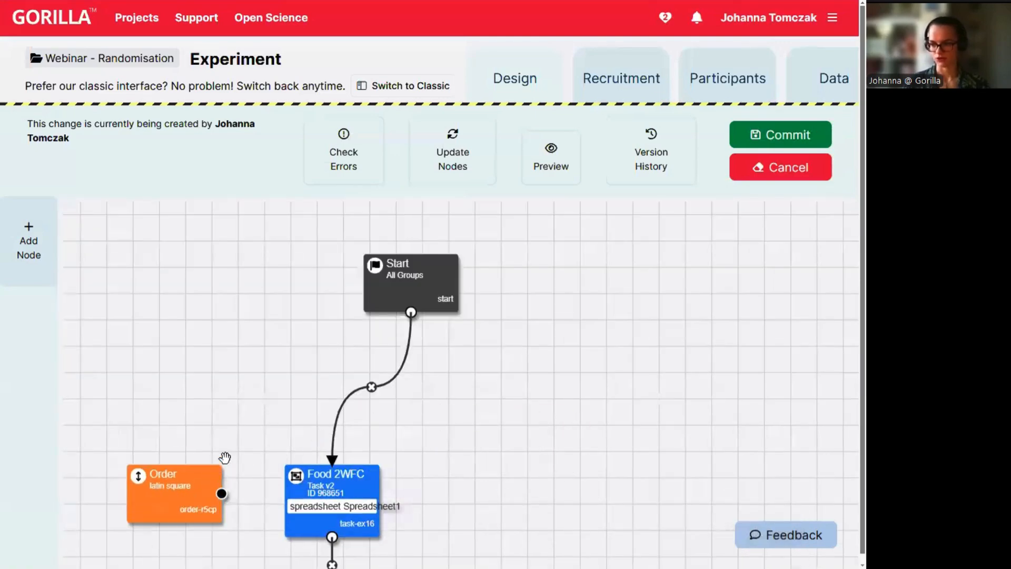
# Link the Order node to both the Spreadsheet1 and spreadsheet 2 Food 2WFC tasks.
pyautogui.scroll(-4, 255, 293)
pyautogui.moveTo(266, 202); pyautogui.dragTo(208, 228)
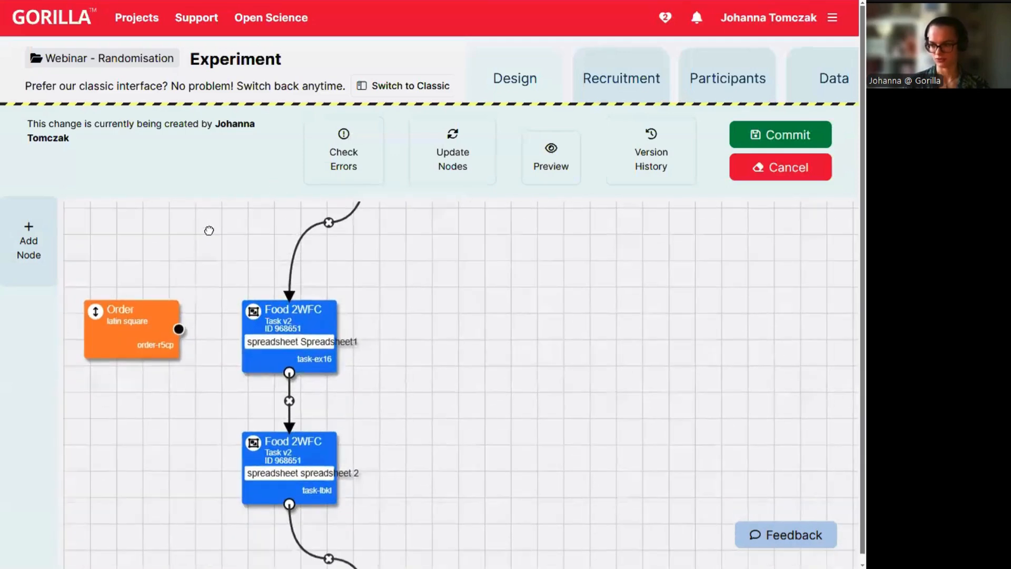
pyautogui.moveTo(179, 329); pyautogui.dragTo(292, 337)
pyautogui.moveTo(186, 333)
pyautogui.mouseDown()
pyautogui.moveTo(226, 463)
pyautogui.moveTo(243, 470)
pyautogui.moveTo(252, 492)
pyautogui.mouseUp()
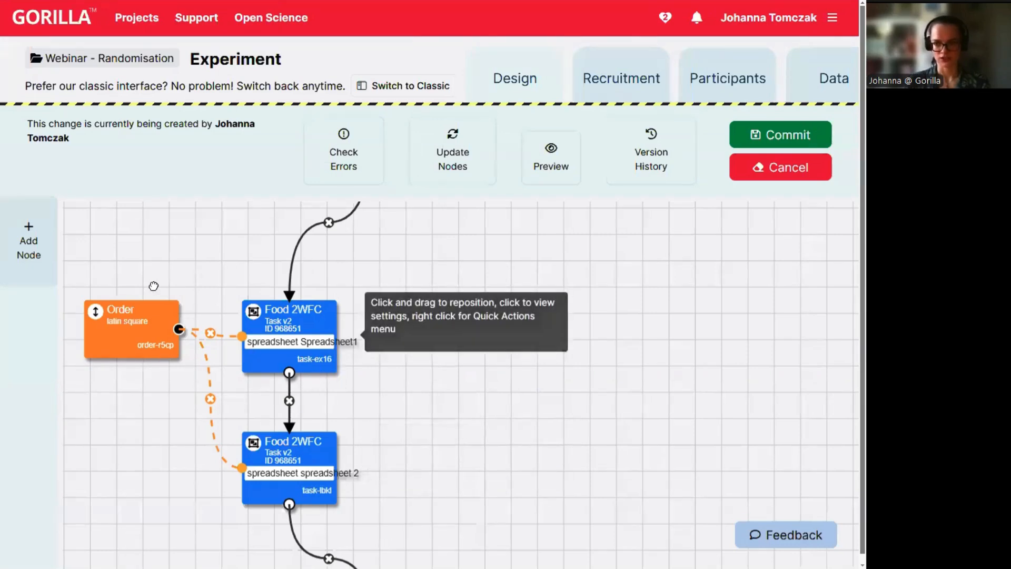
pyautogui.click(33, 246)
pyautogui.scroll(-5, 266, 463)
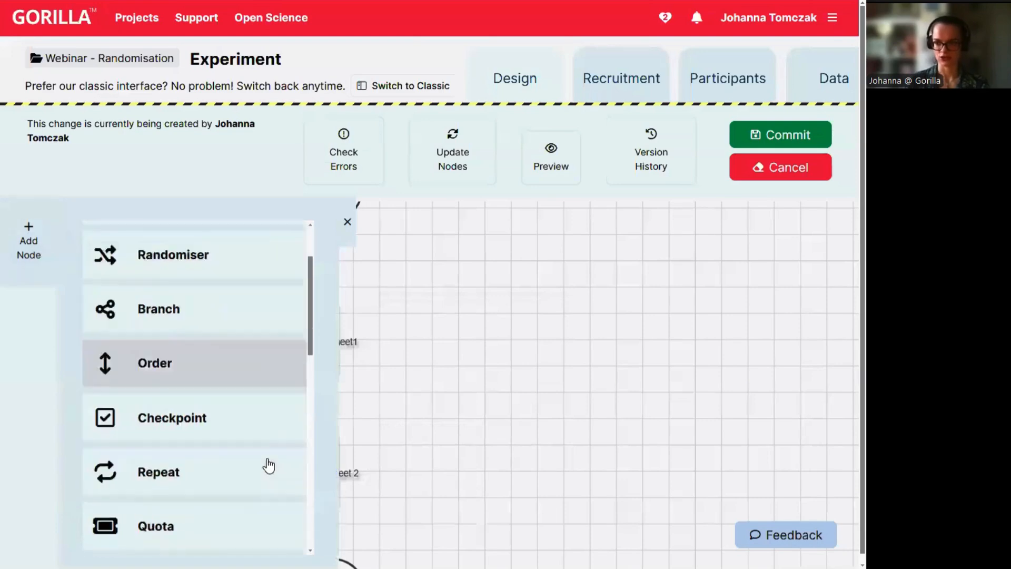
pyautogui.click(179, 413)
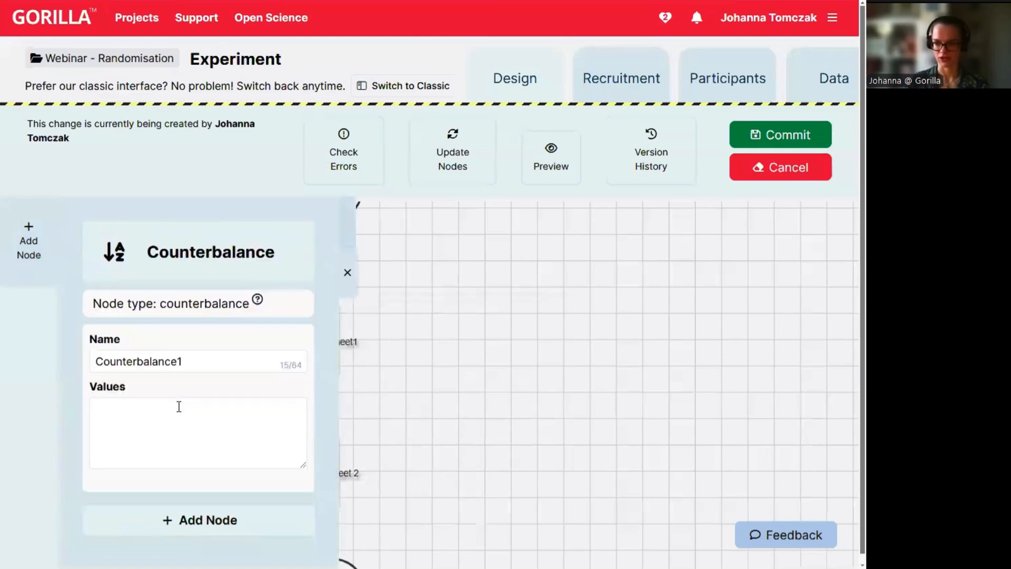
pyautogui.scroll(-1, 179, 406)
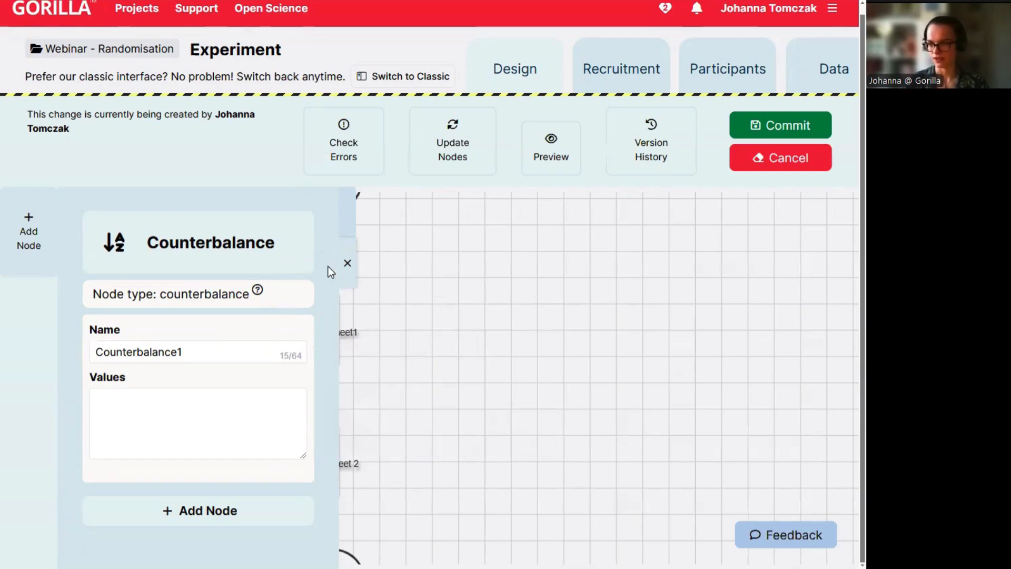
pyautogui.click(346, 263)
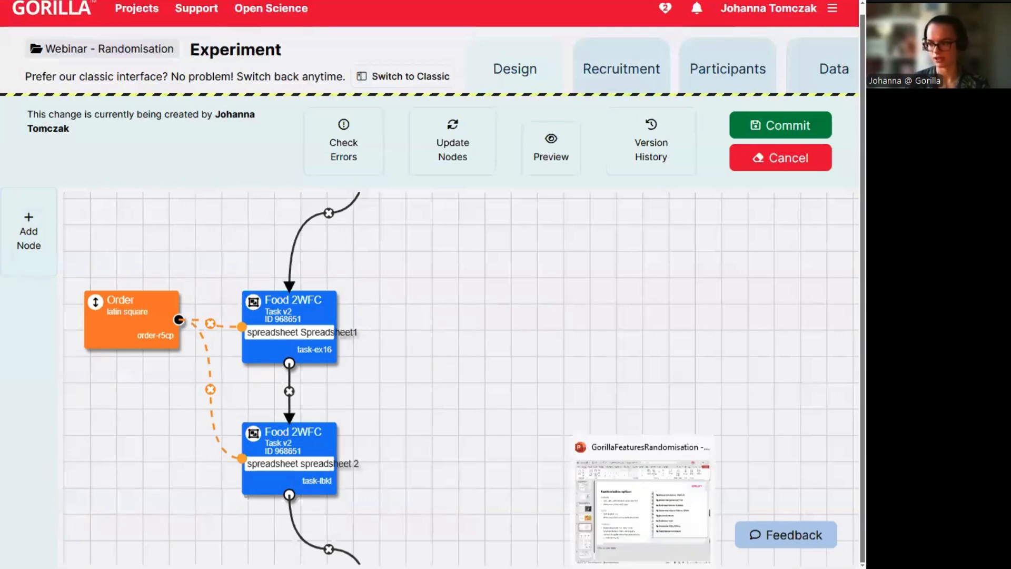
# Run the PowerPoint slideshow past 'Why should I randomise?' and 'Randomisation options' to Next Steps.
pyautogui.click(643, 568)
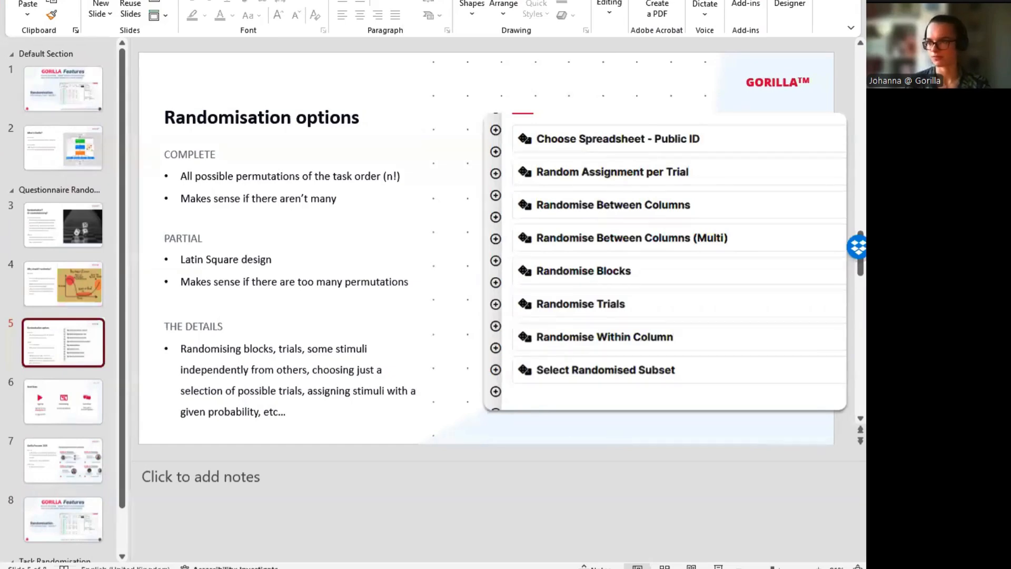
pyautogui.press('F5')
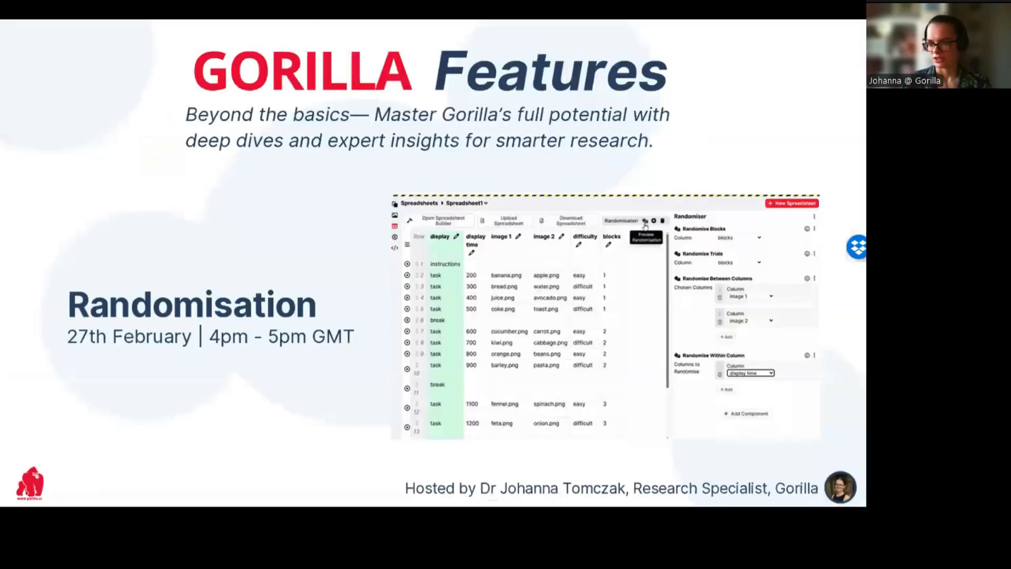
pyautogui.click(283, 130)
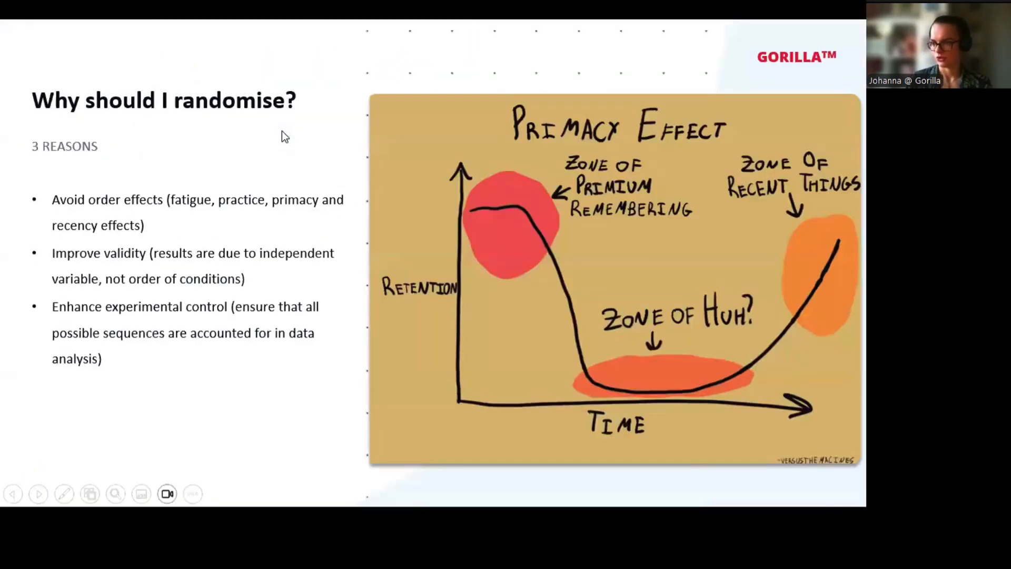
pyautogui.click(283, 130)
pyautogui.click(282, 131)
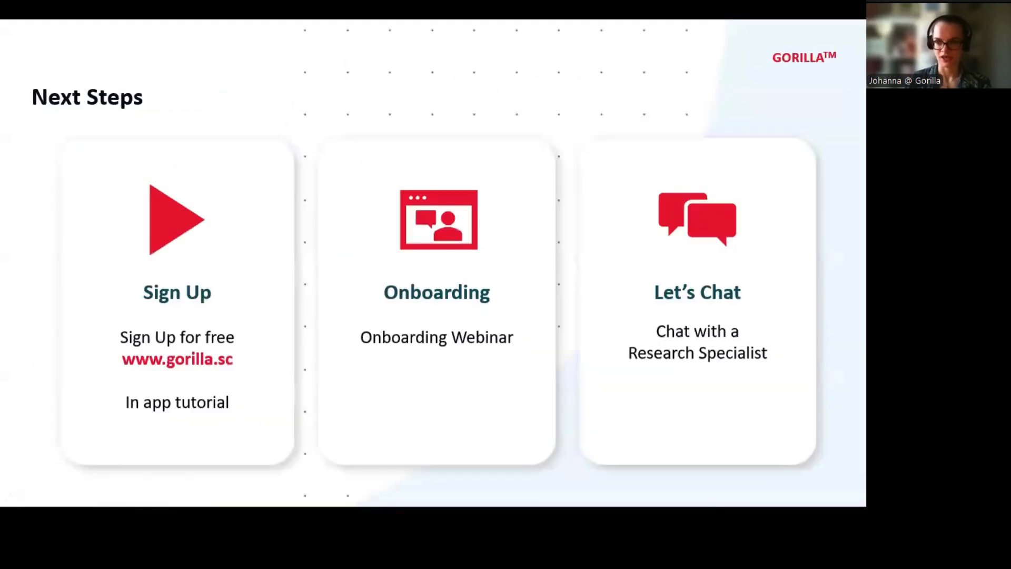